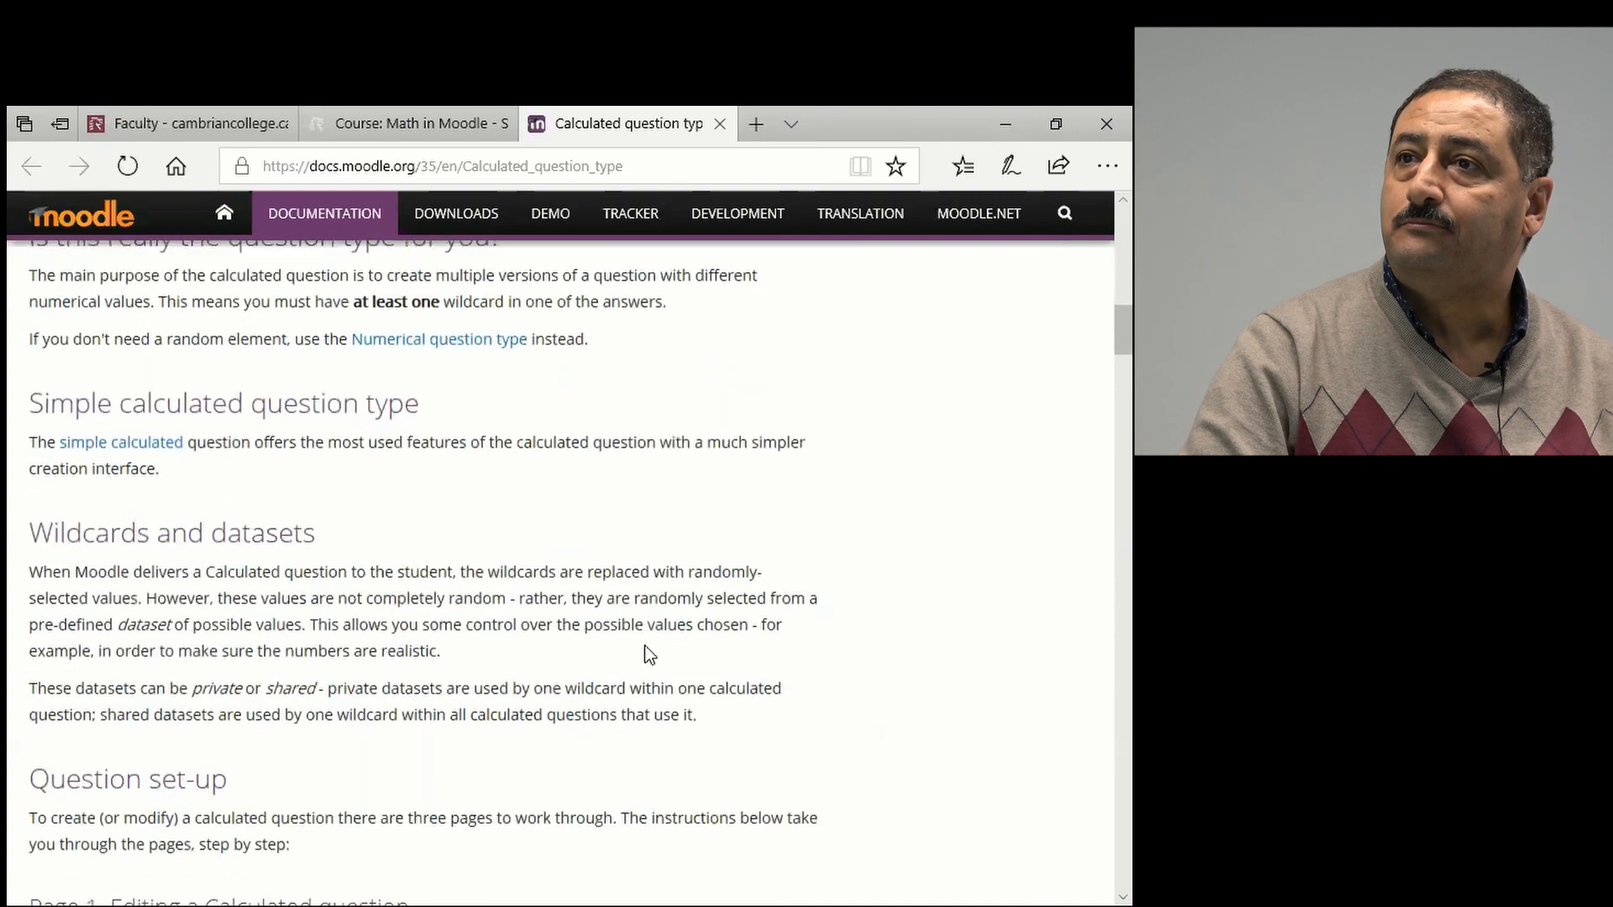
Review the calculated question type documentation, then the Calculated-Questions example document in Word, putting the Snipping Tool away
scroll(648, 651, "down", 4)
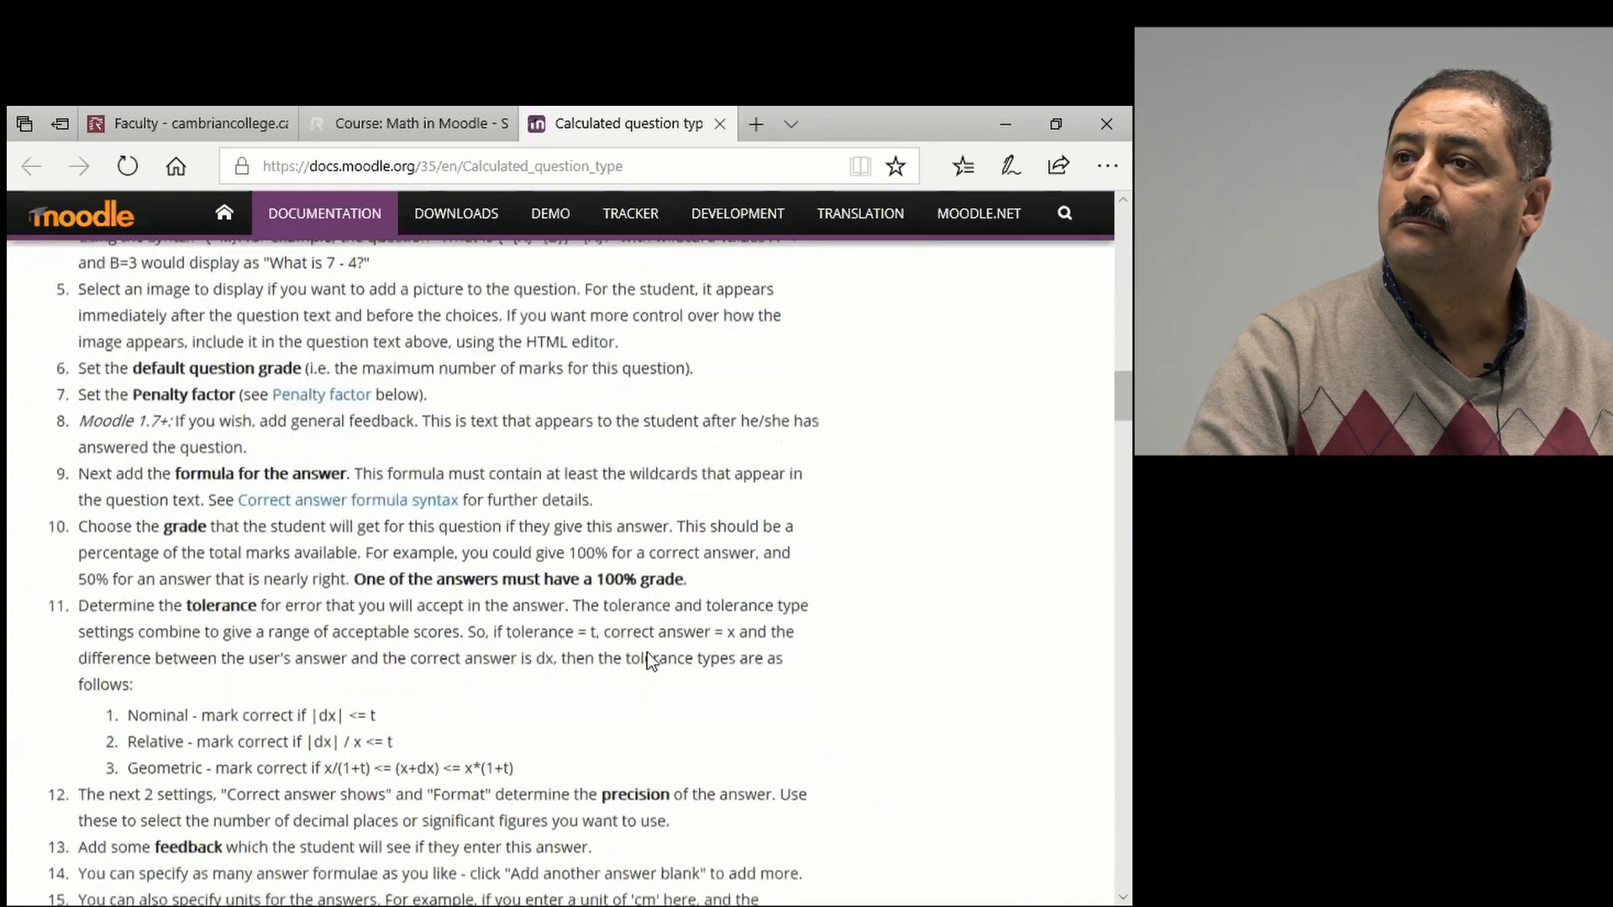
left_click(415, 123)
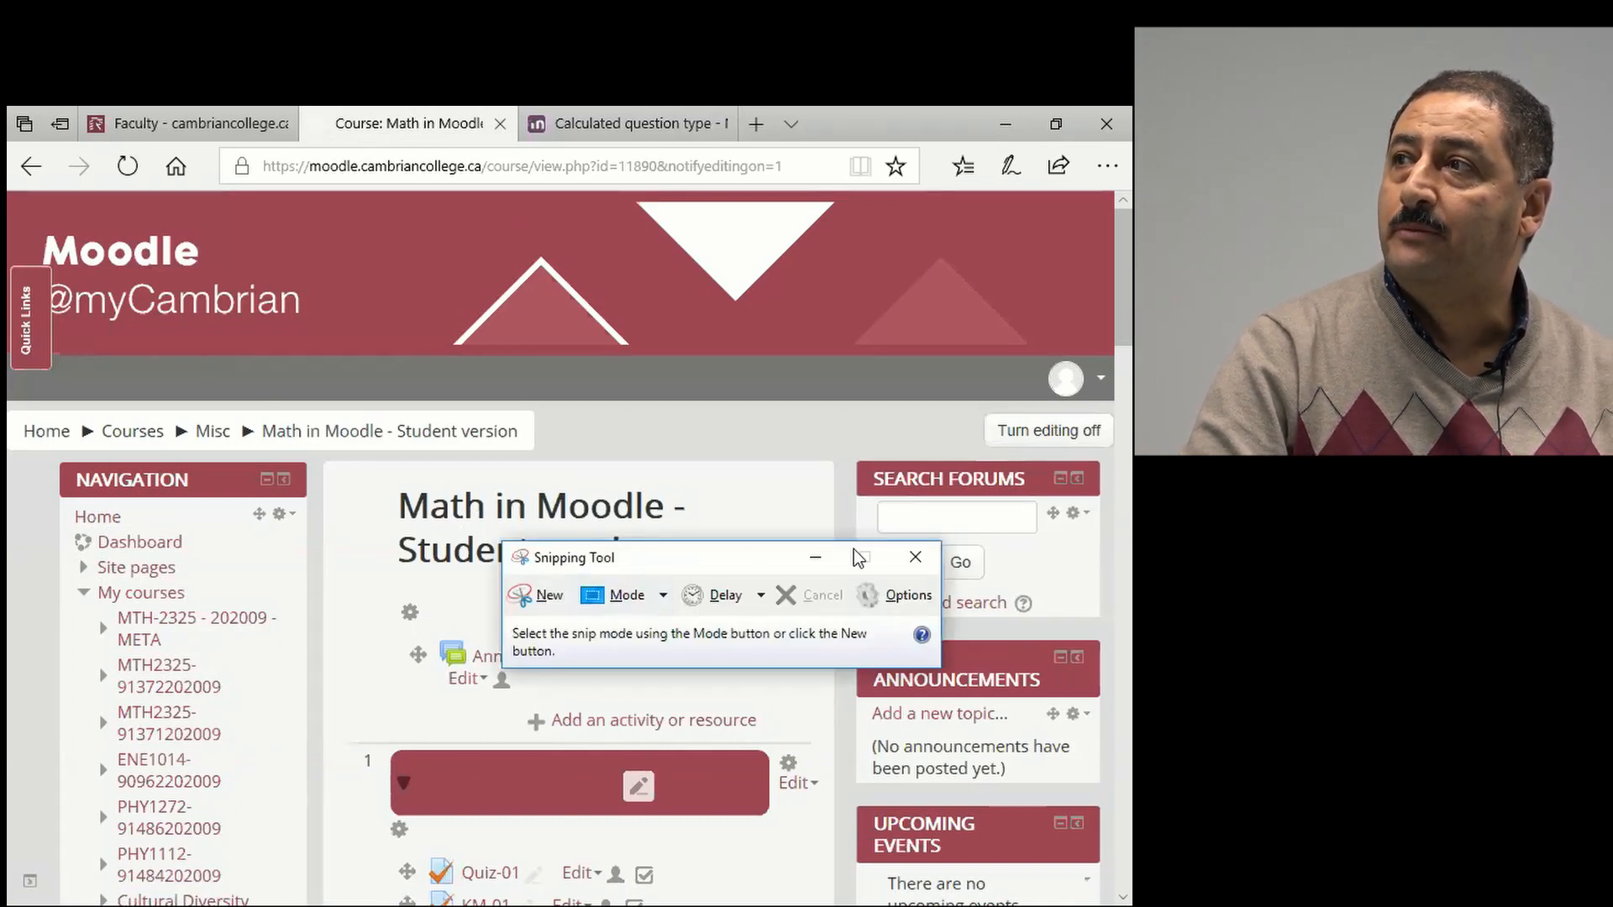
left_click(815, 558)
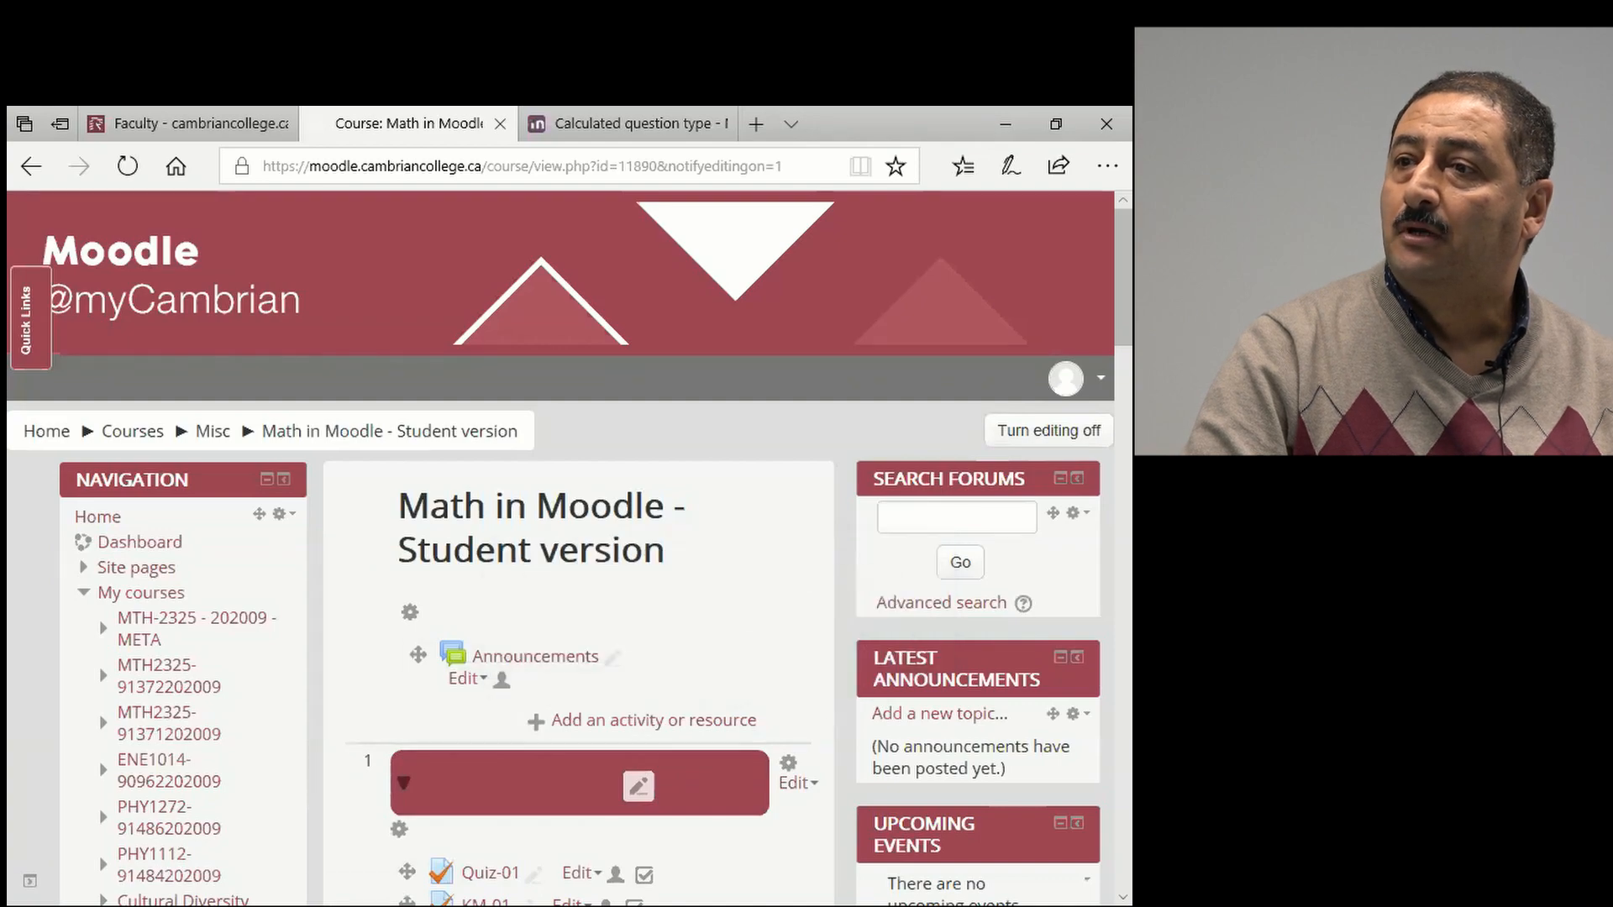
left_click(439, 873)
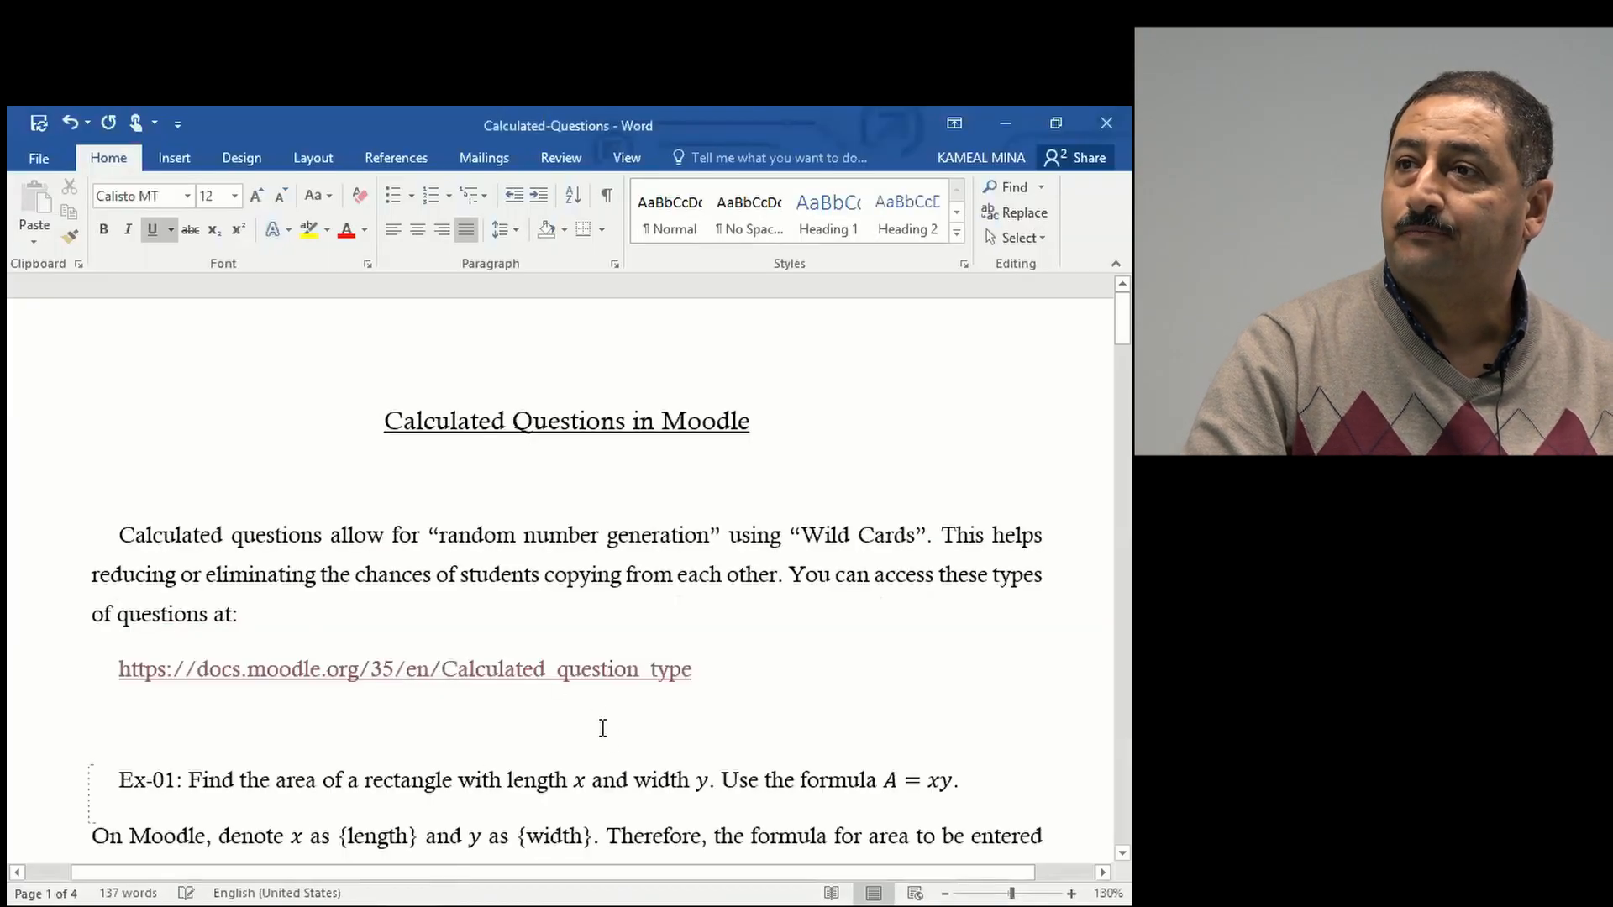
scroll(614, 741, "down", 2)
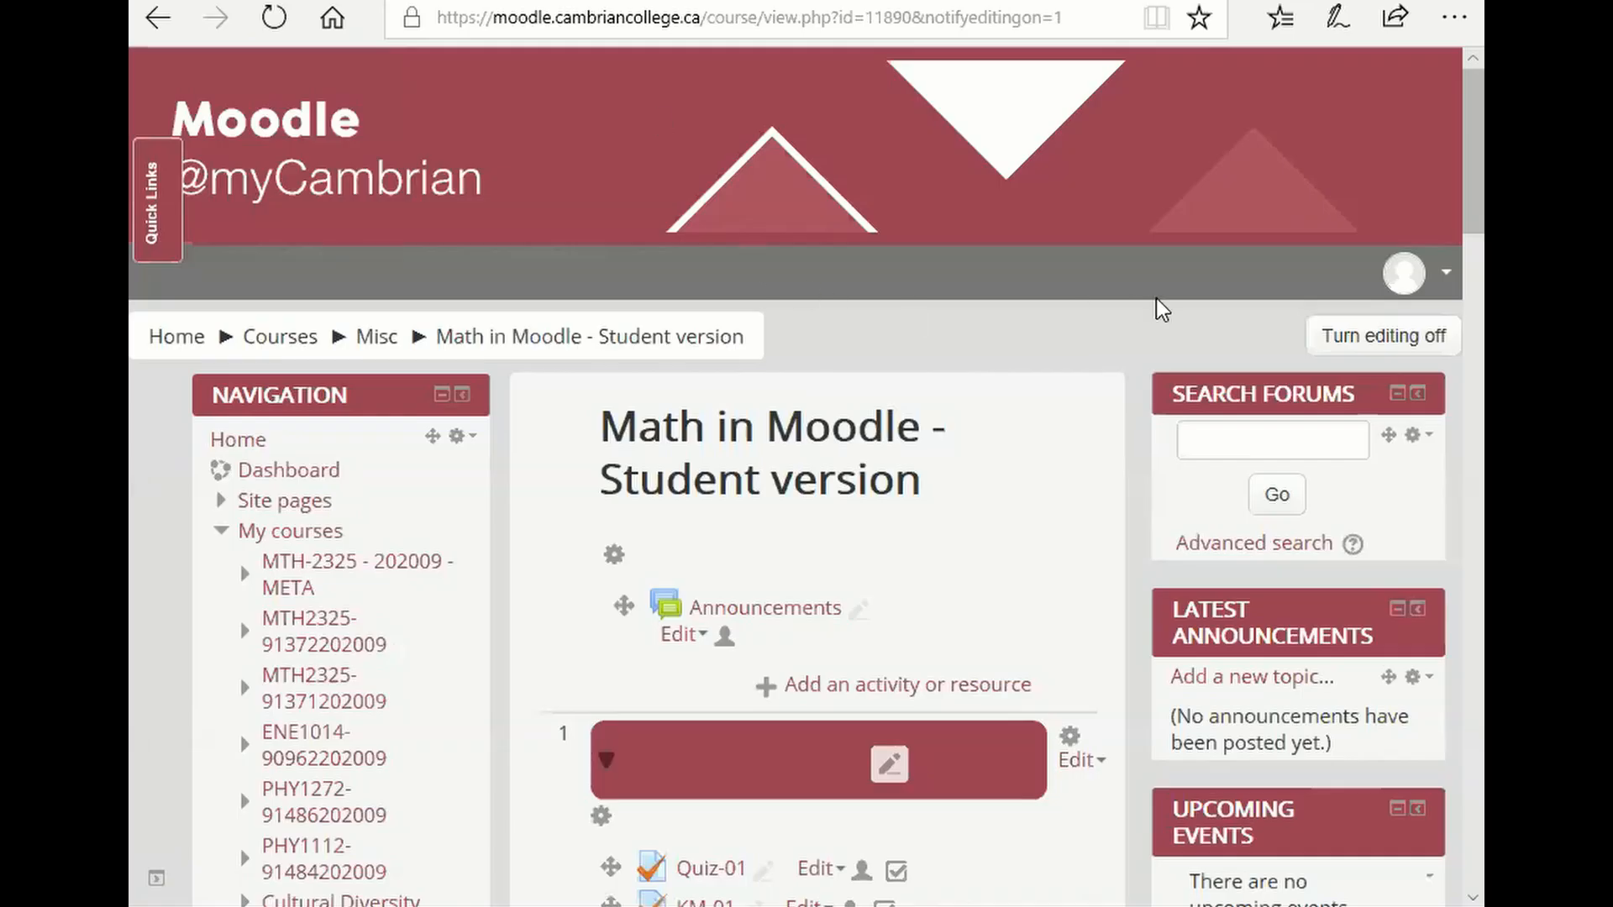
Switch to the Moodle course page in the browser and open the question bank from the course administration
scroll(542, 504, "down", 15)
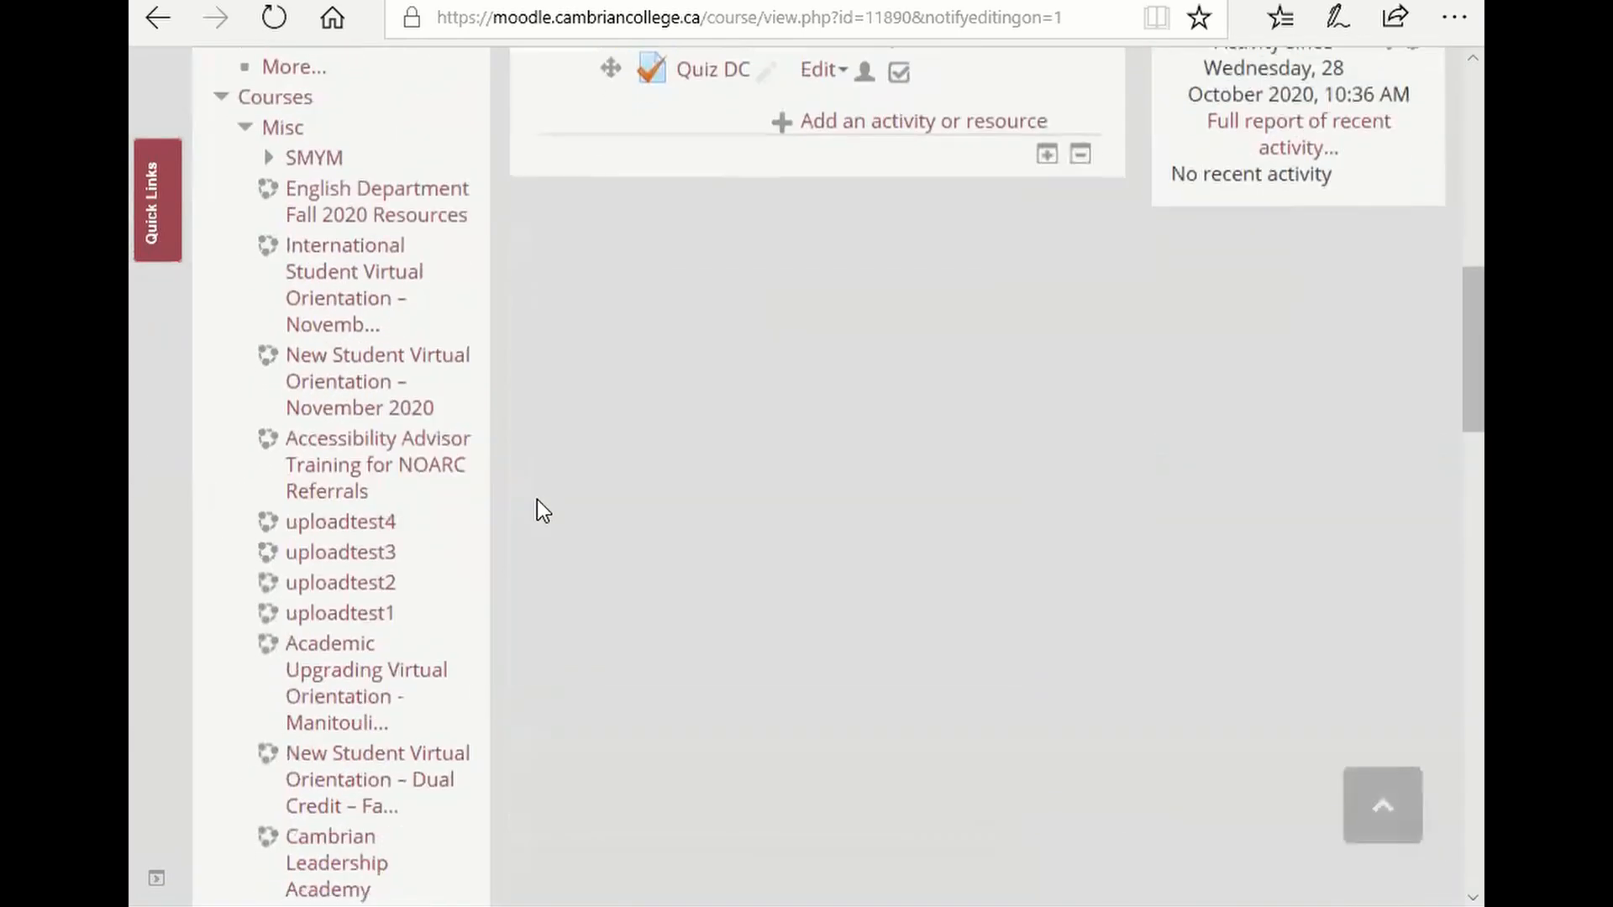
scroll(537, 499, "down", 20)
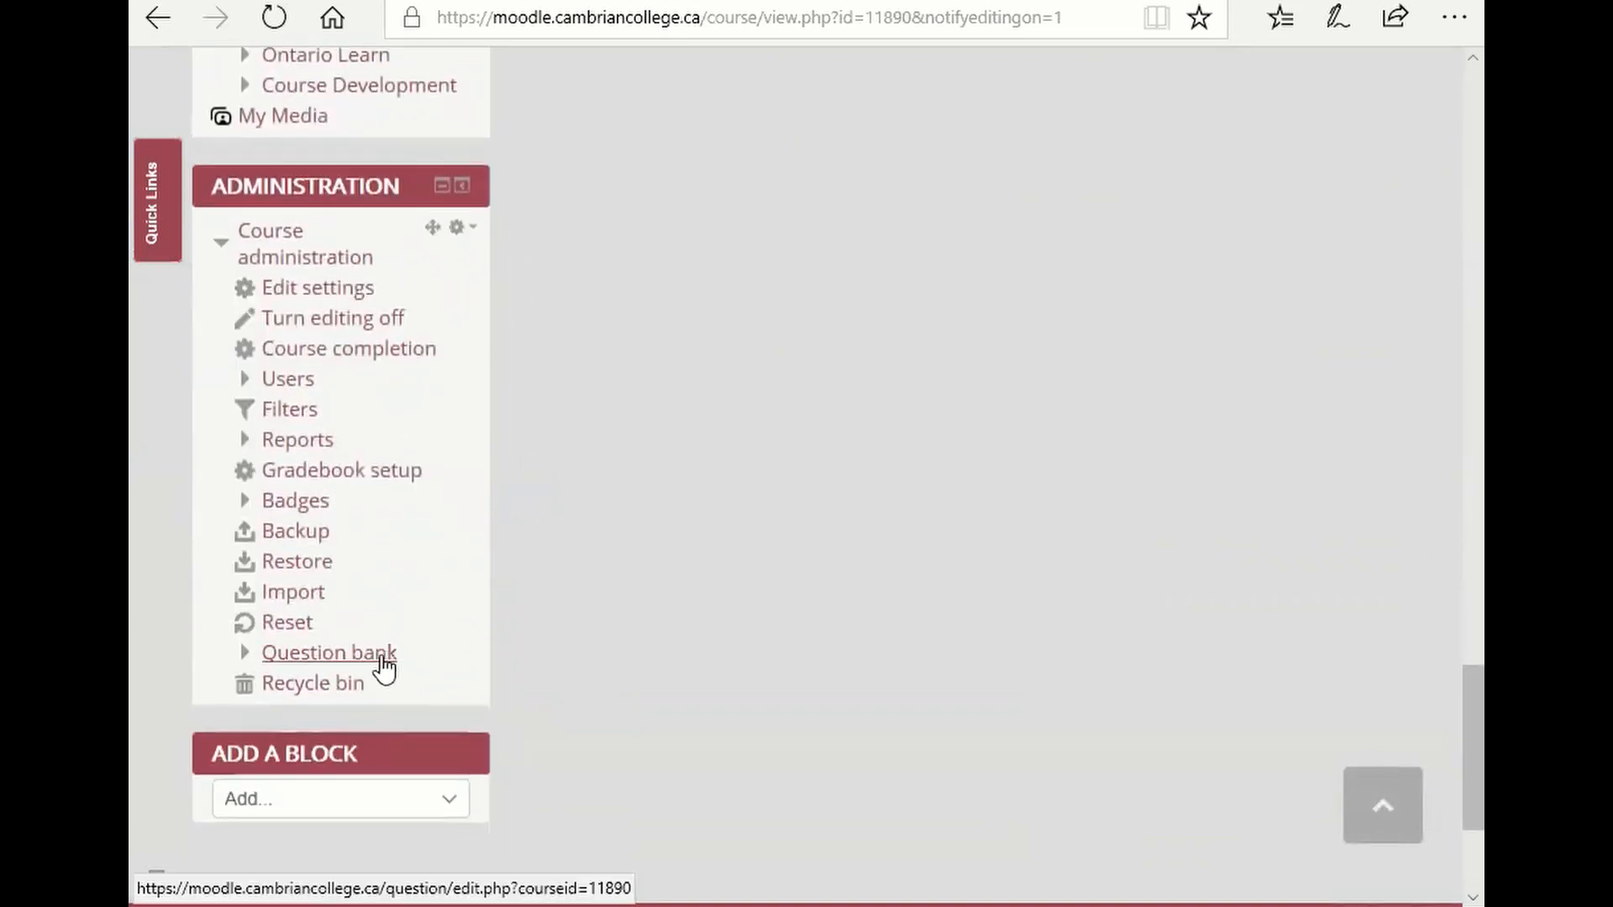
left_click(384, 659)
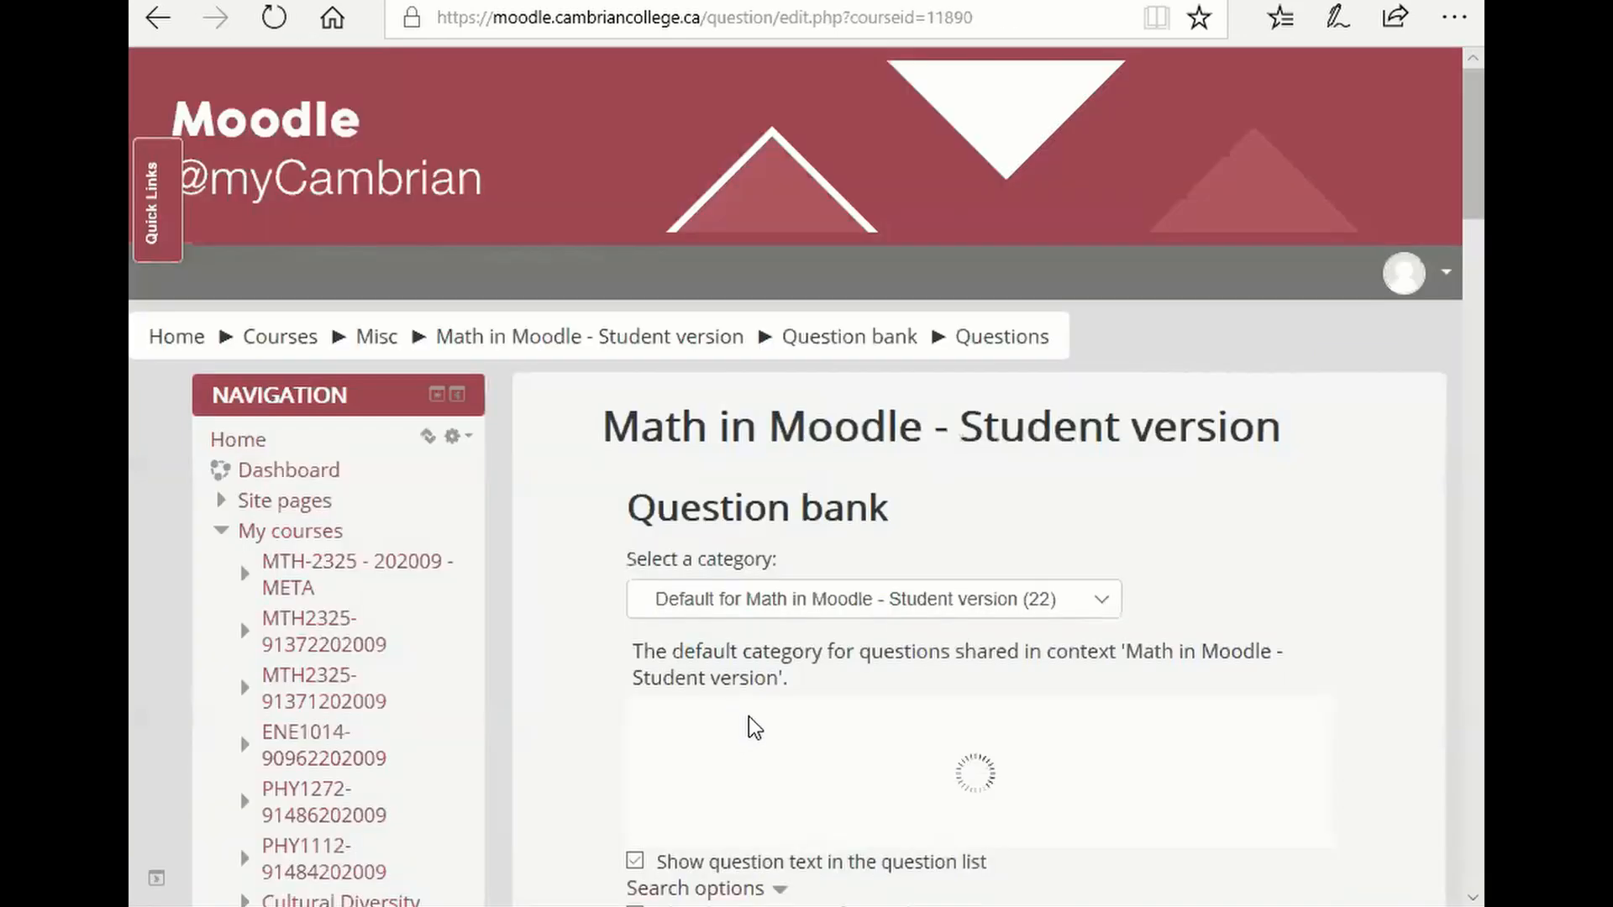
Create a new question of the Calculated type in the default category
scroll(1116, 753, "down", 3)
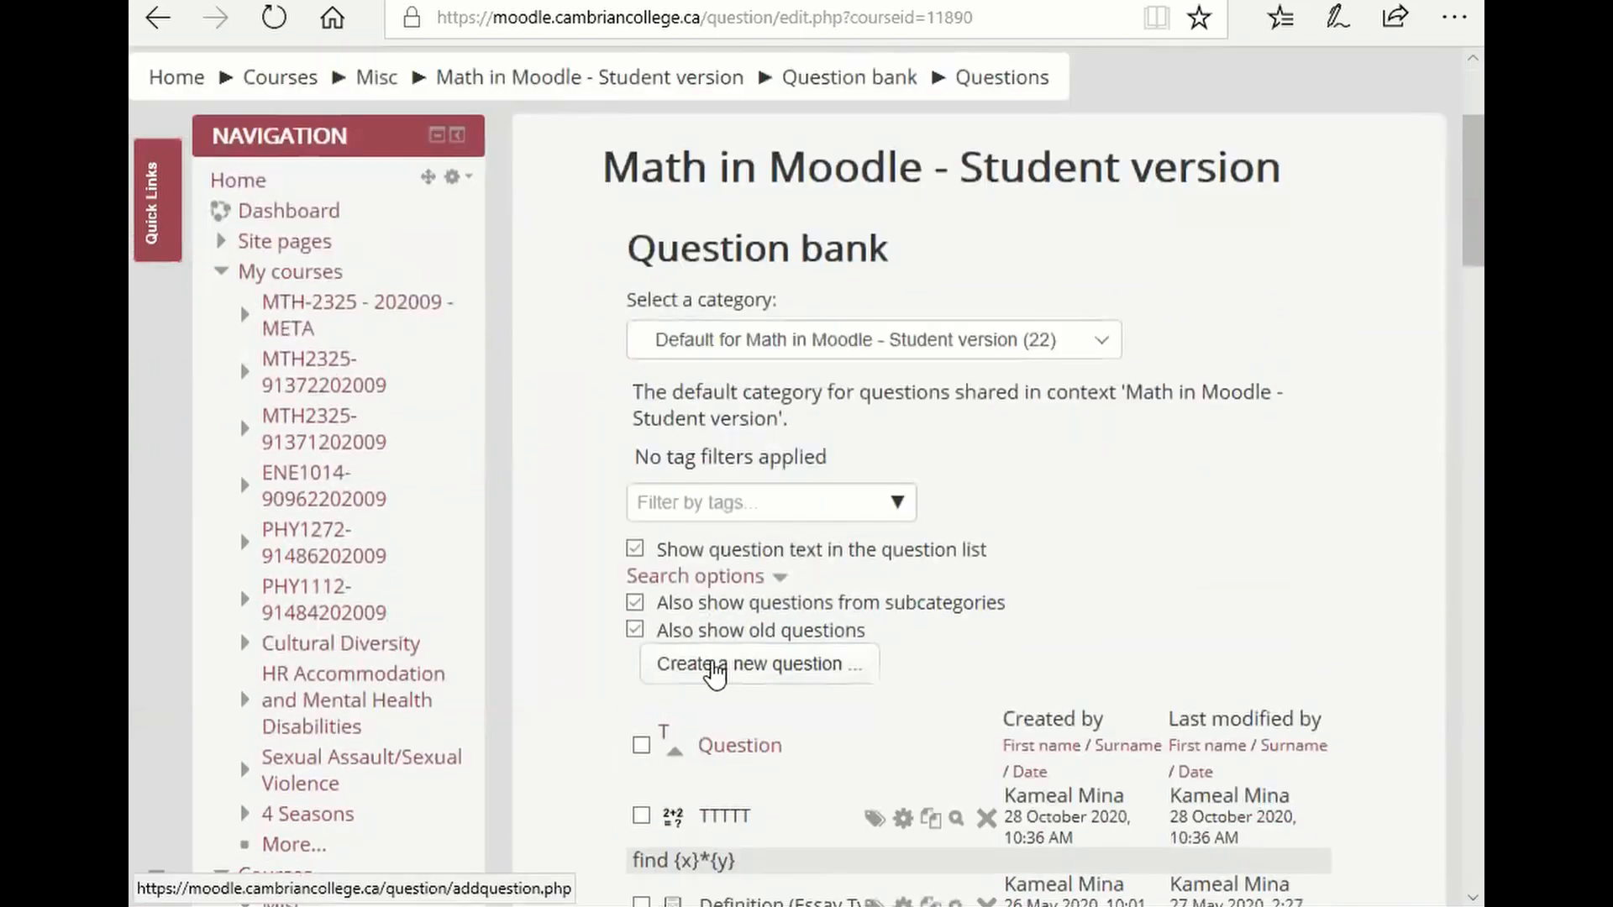
left_click(729, 672)
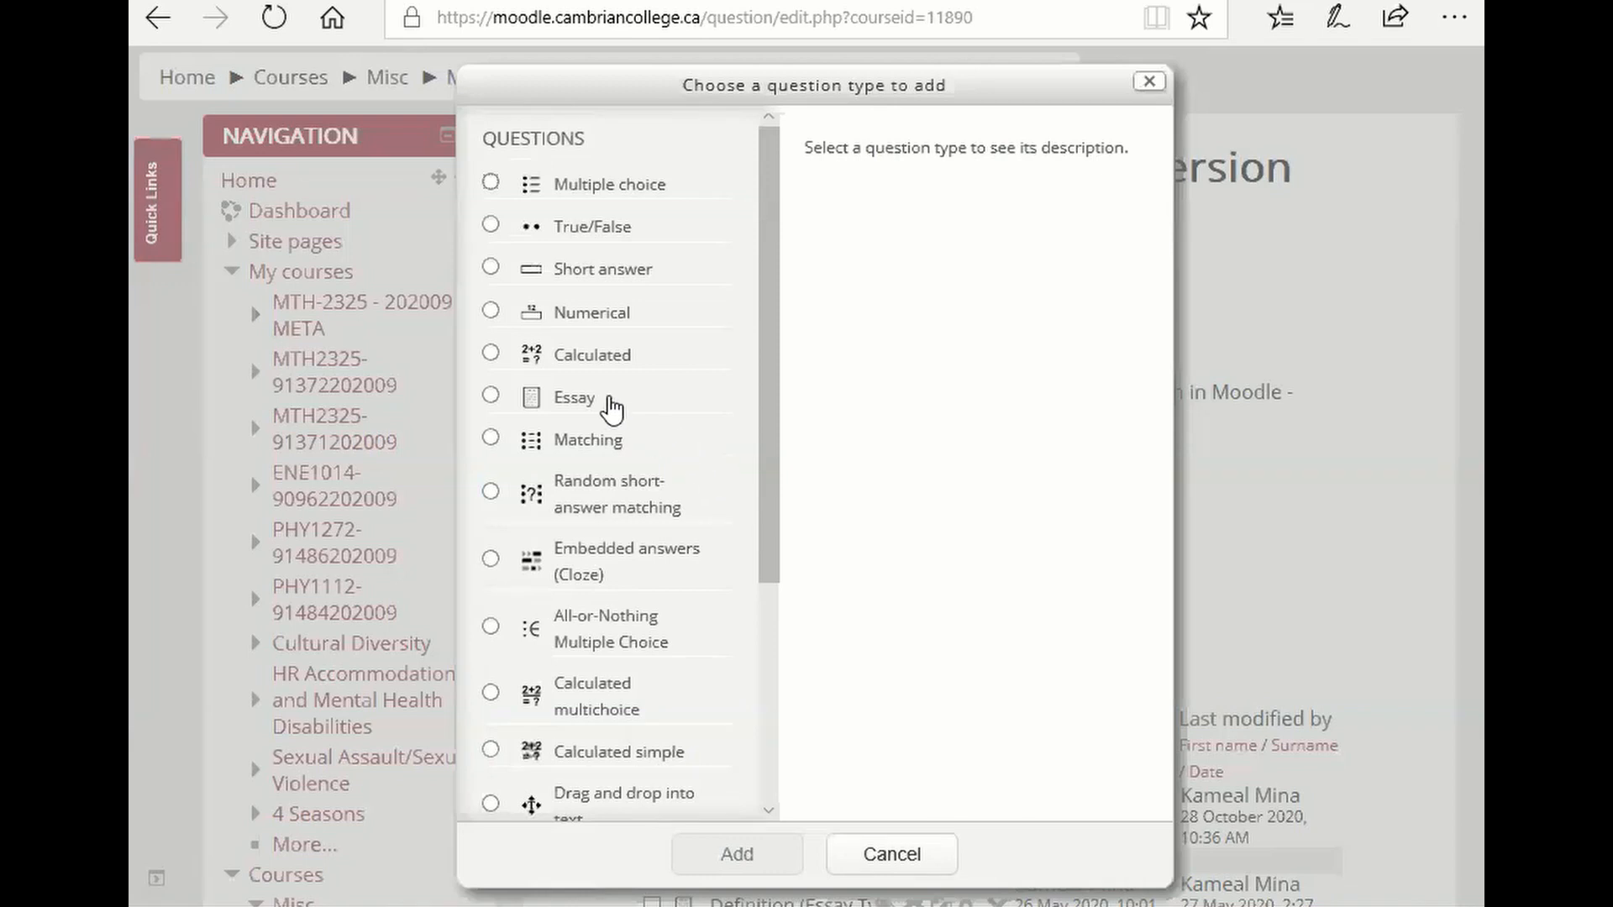
left_click(504, 353)
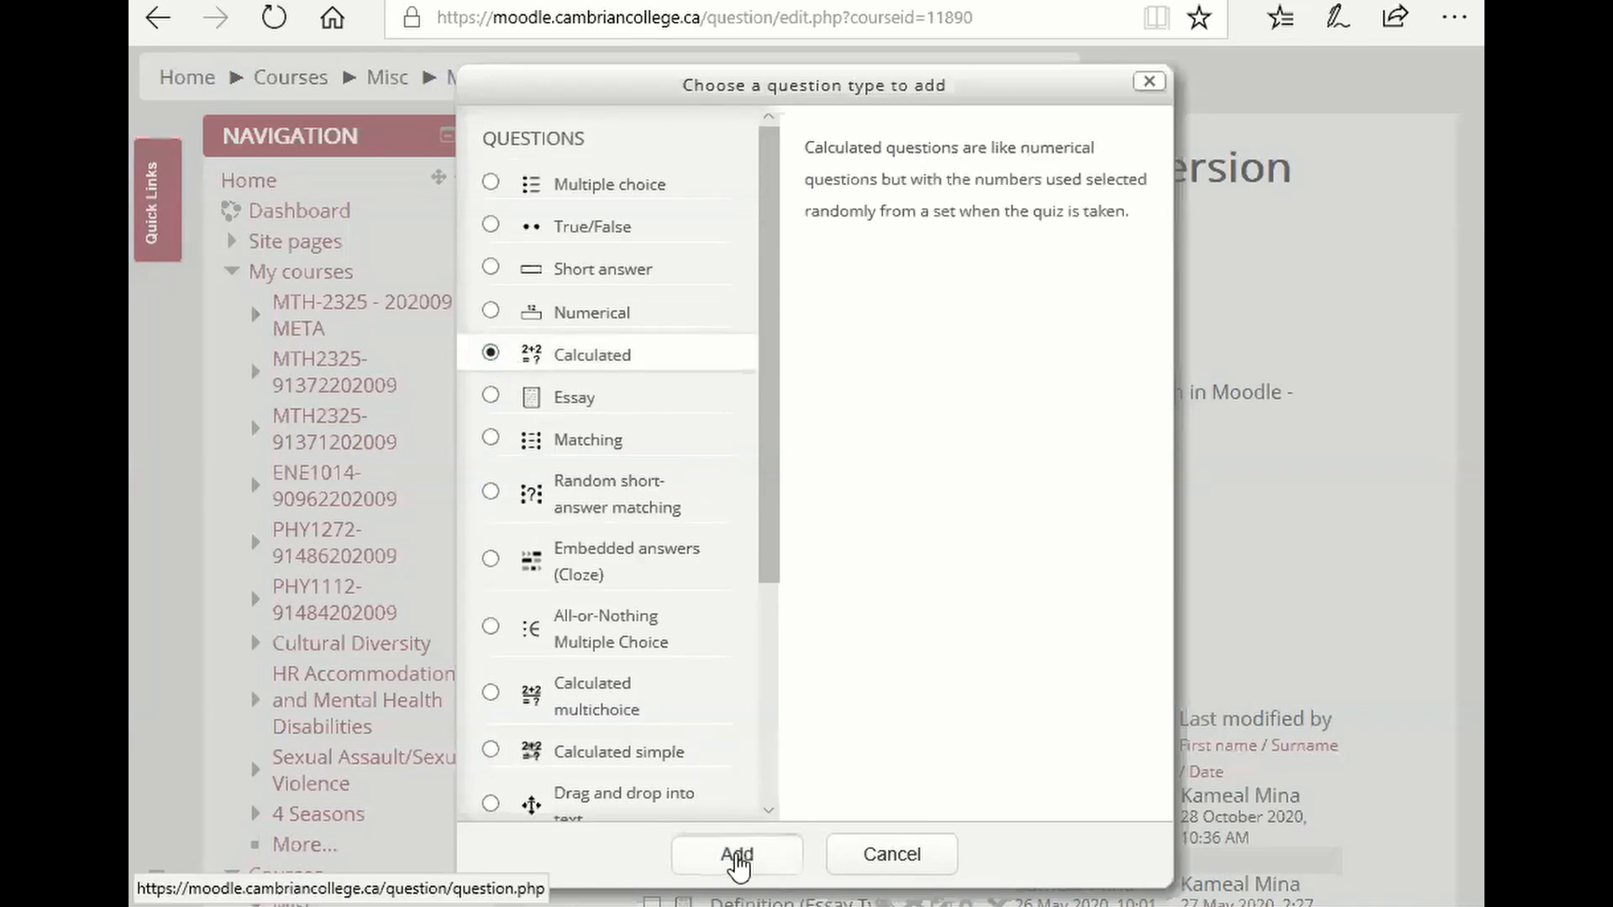
left_click(737, 856)
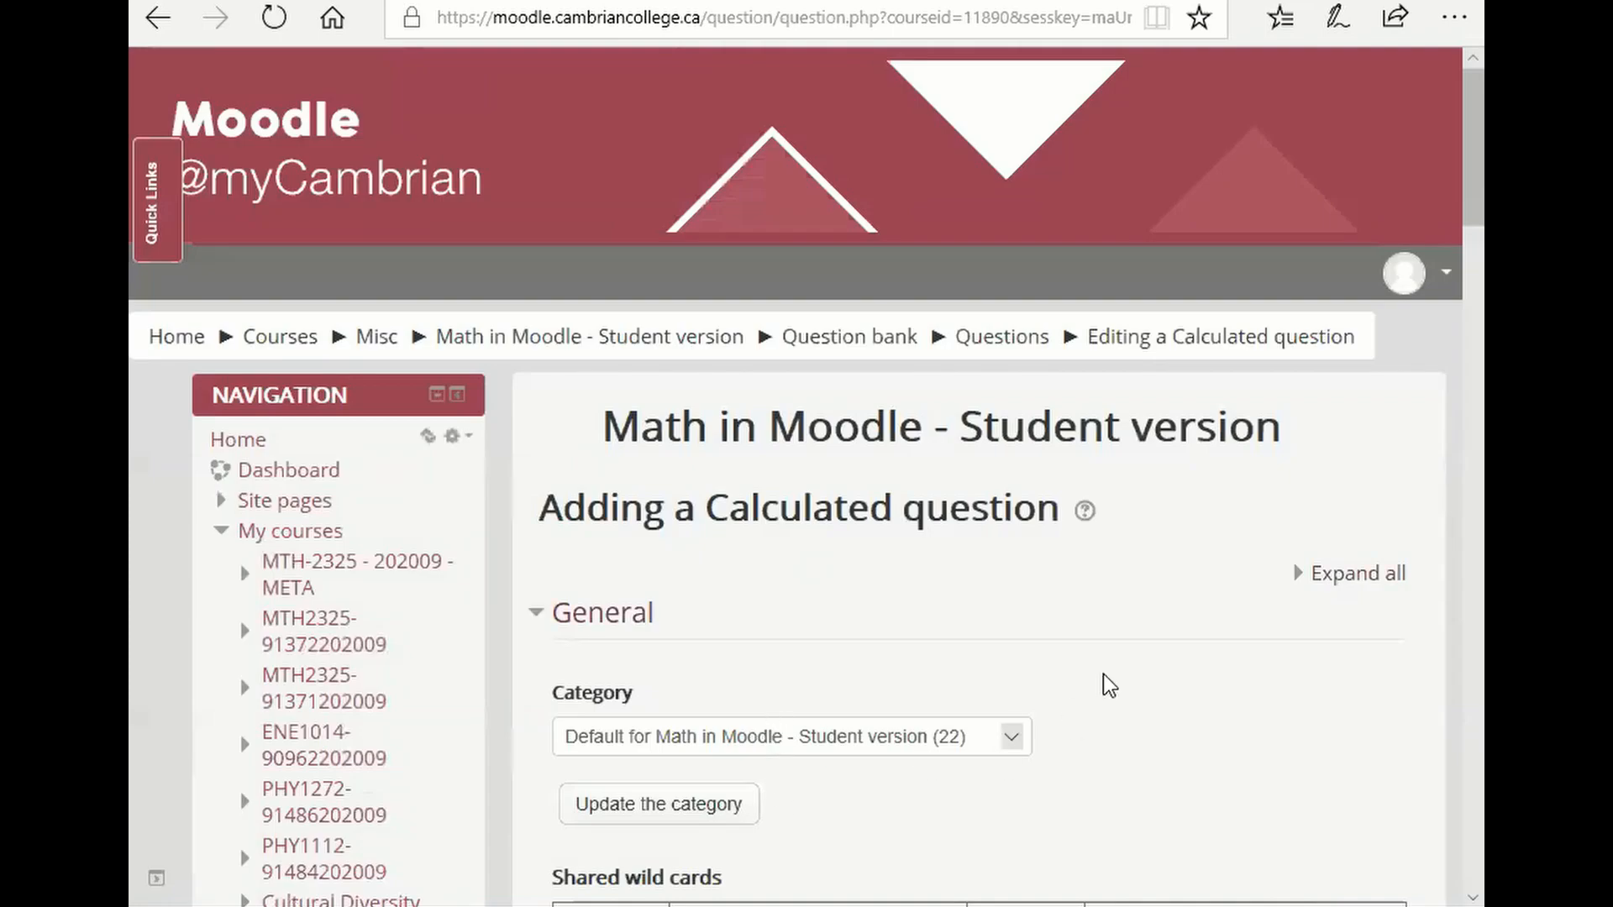
Name the question Test-Sample-Calculated and place the cursor in the empty question text
scroll(1117, 680, "down", 5)
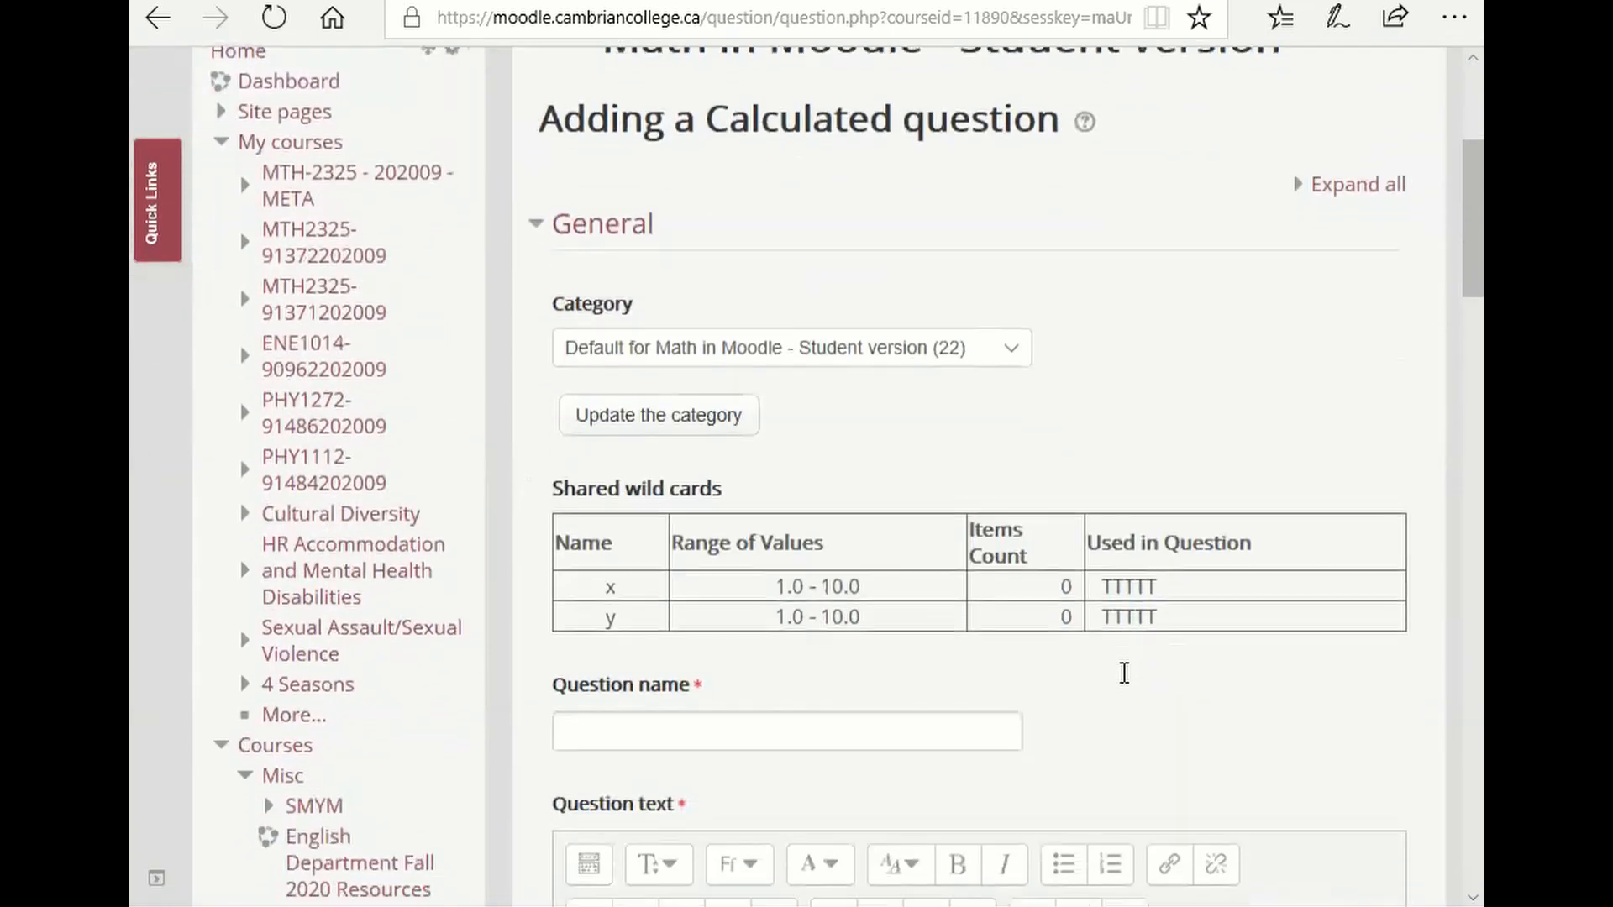
scroll(1124, 672, "down", 2)
left_click(809, 598)
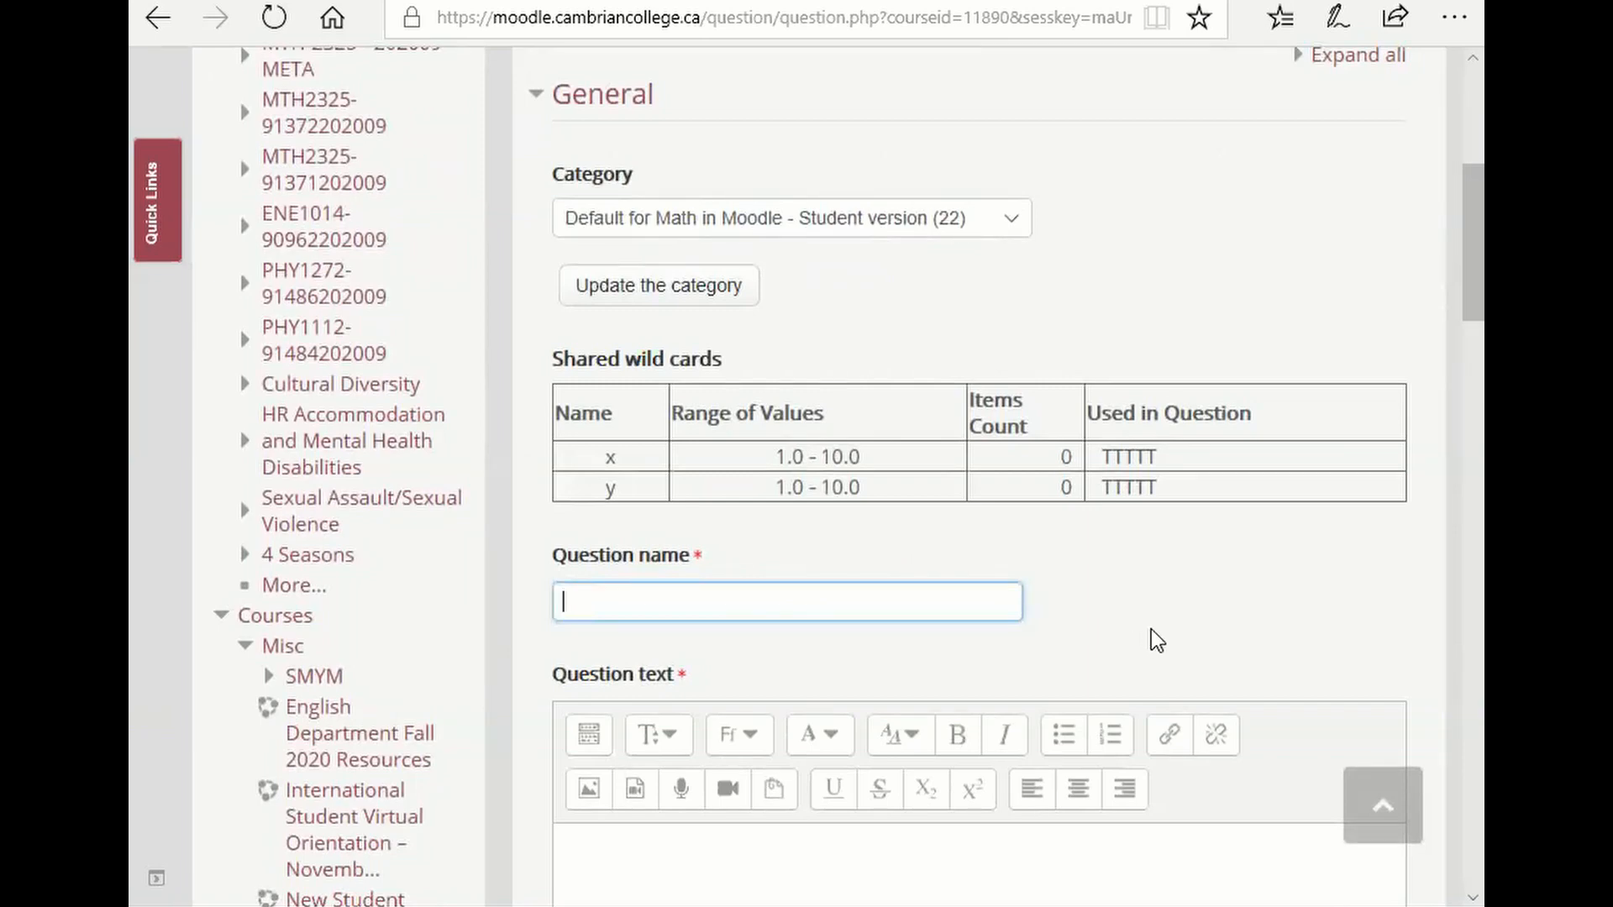
type("Test-Sample-Calculated")
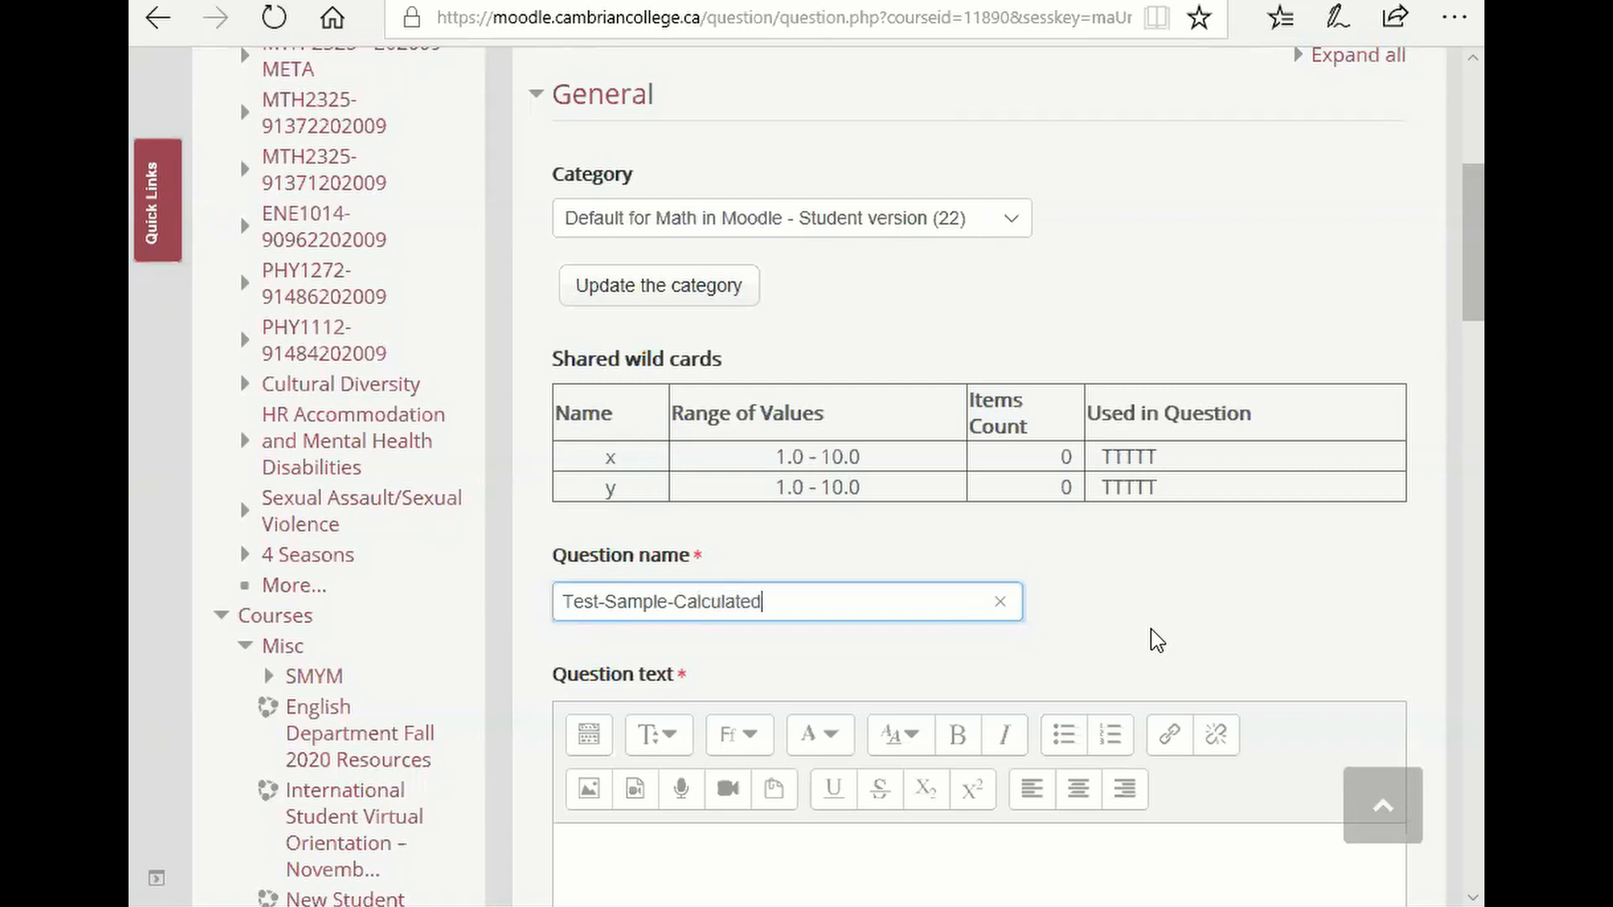
scroll(1156, 640, "down", 3)
left_click(872, 682)
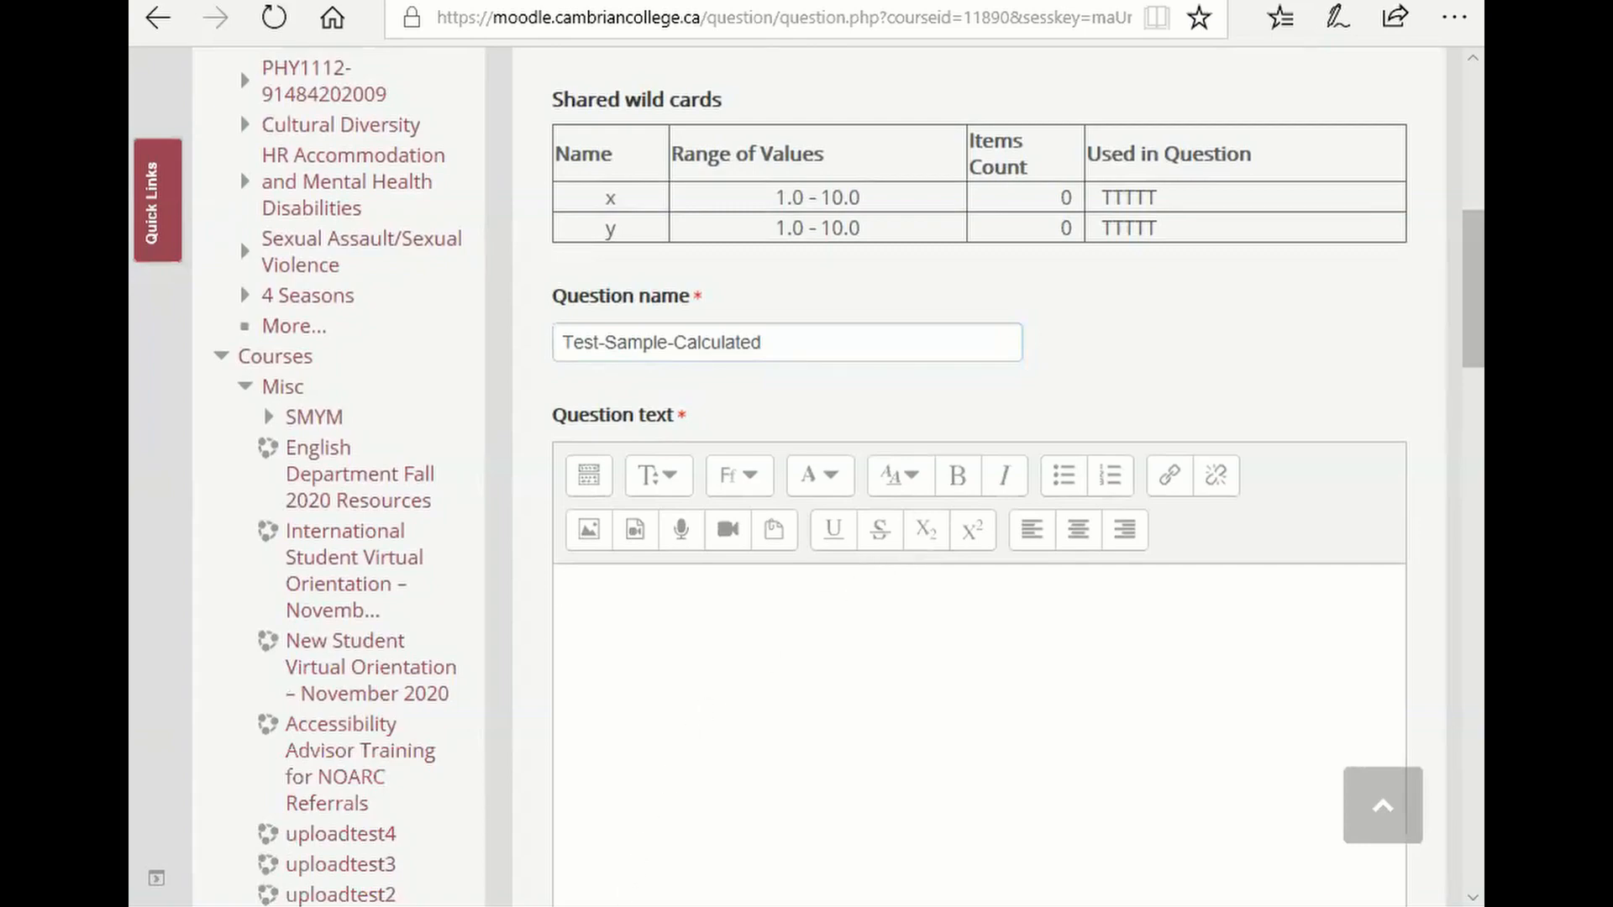
Try to snip the rectangle area sentence from the Word document and paste it into the Moodle question text
left_click(607, 905)
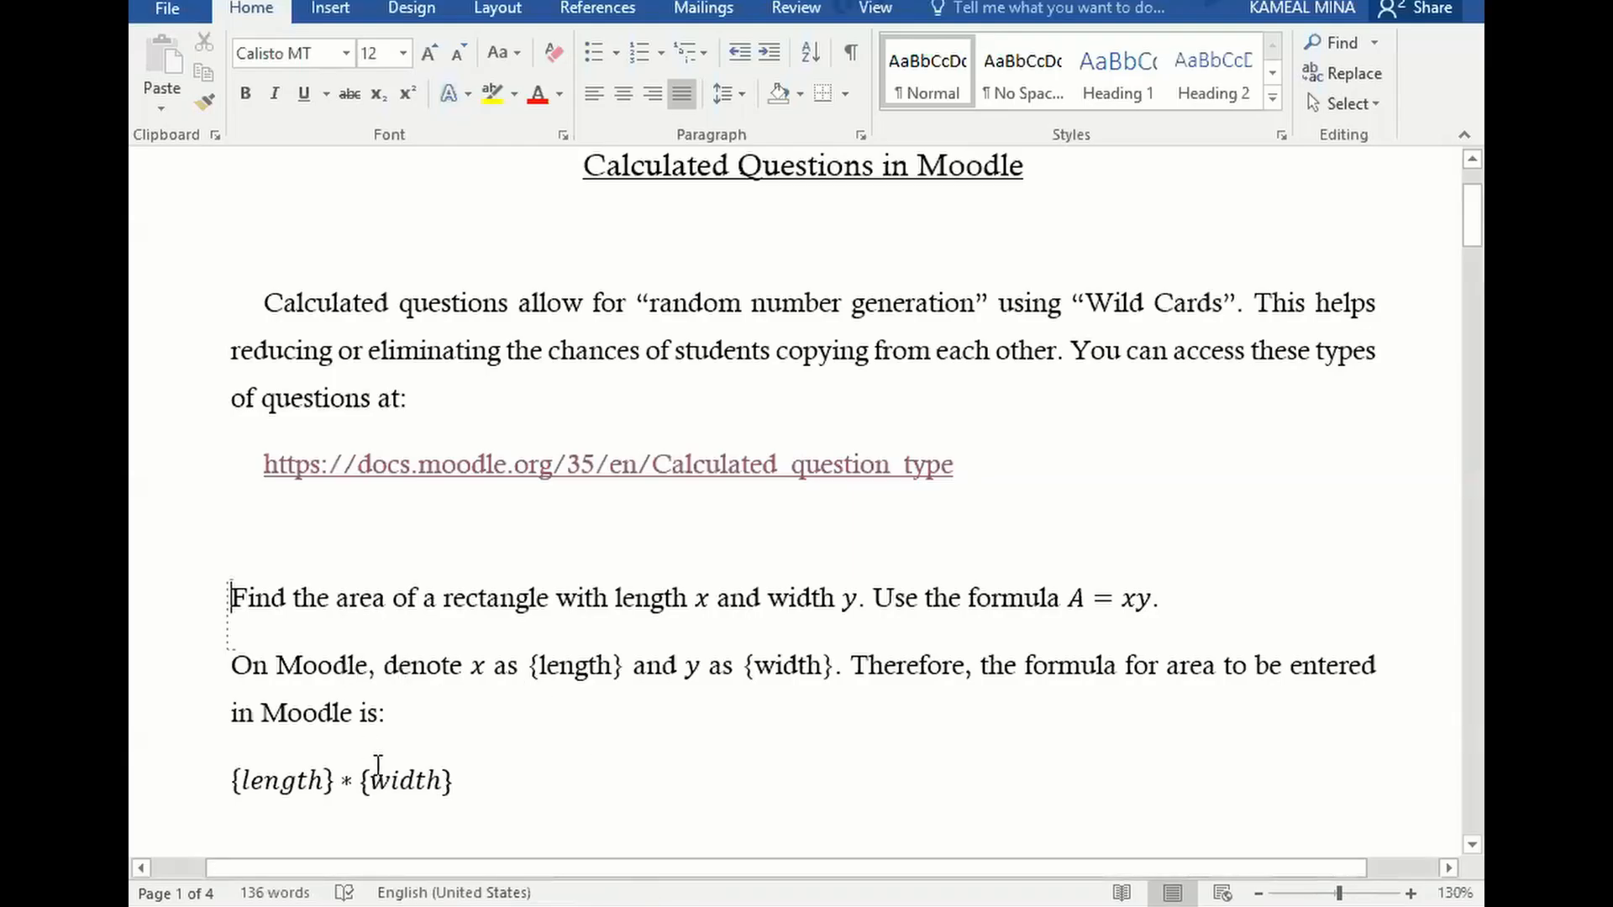
mouse_move(549, 905)
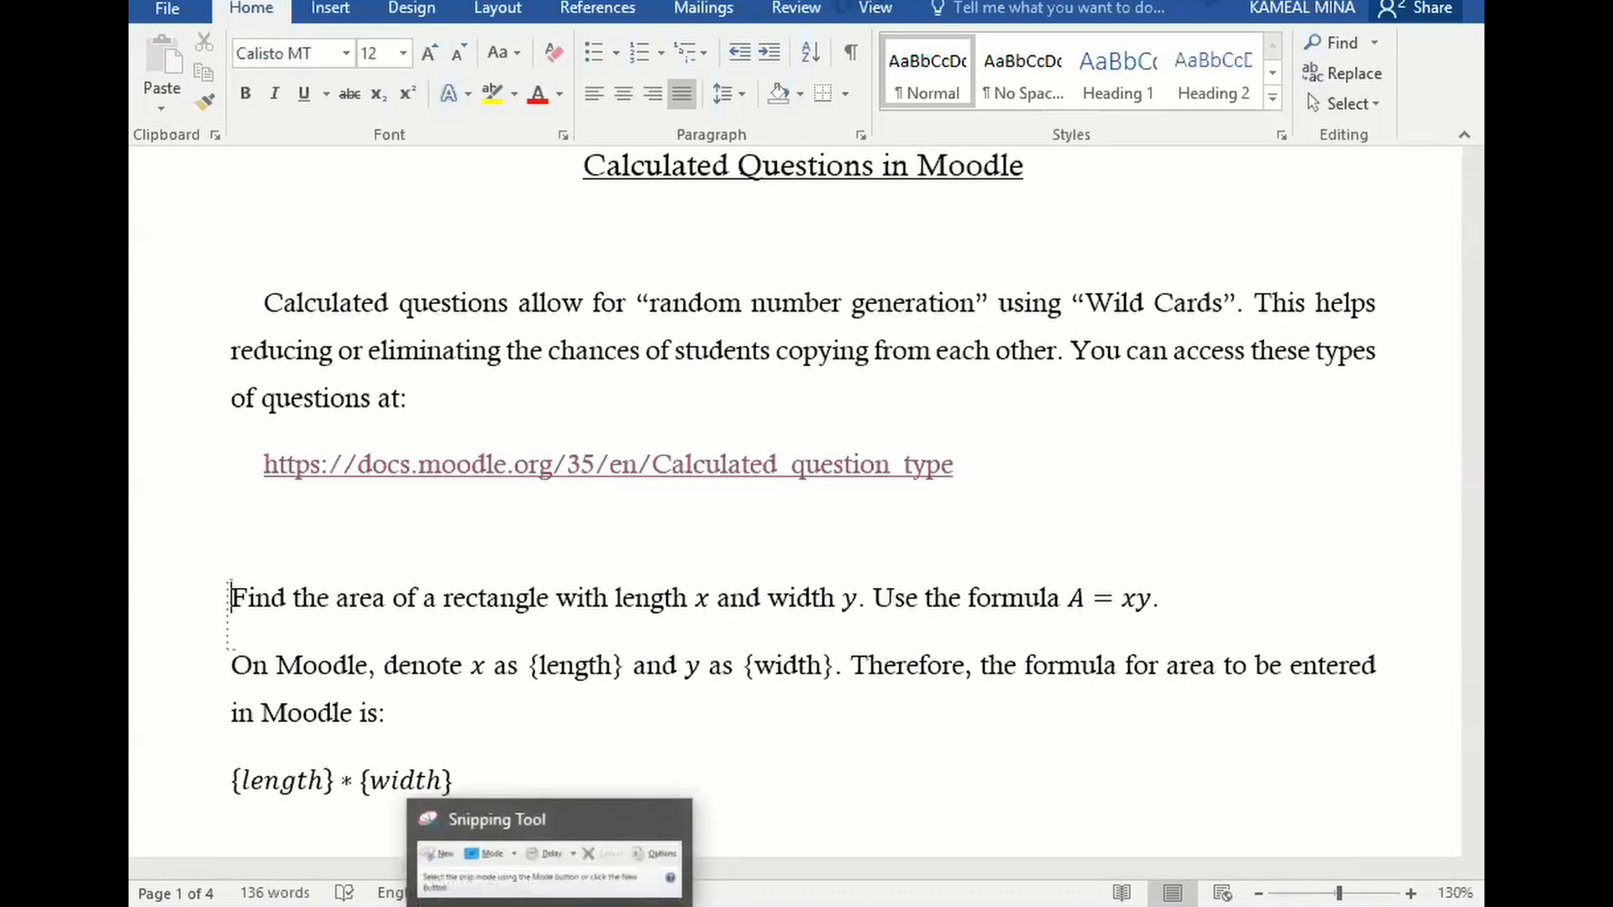
left_click(549, 906)
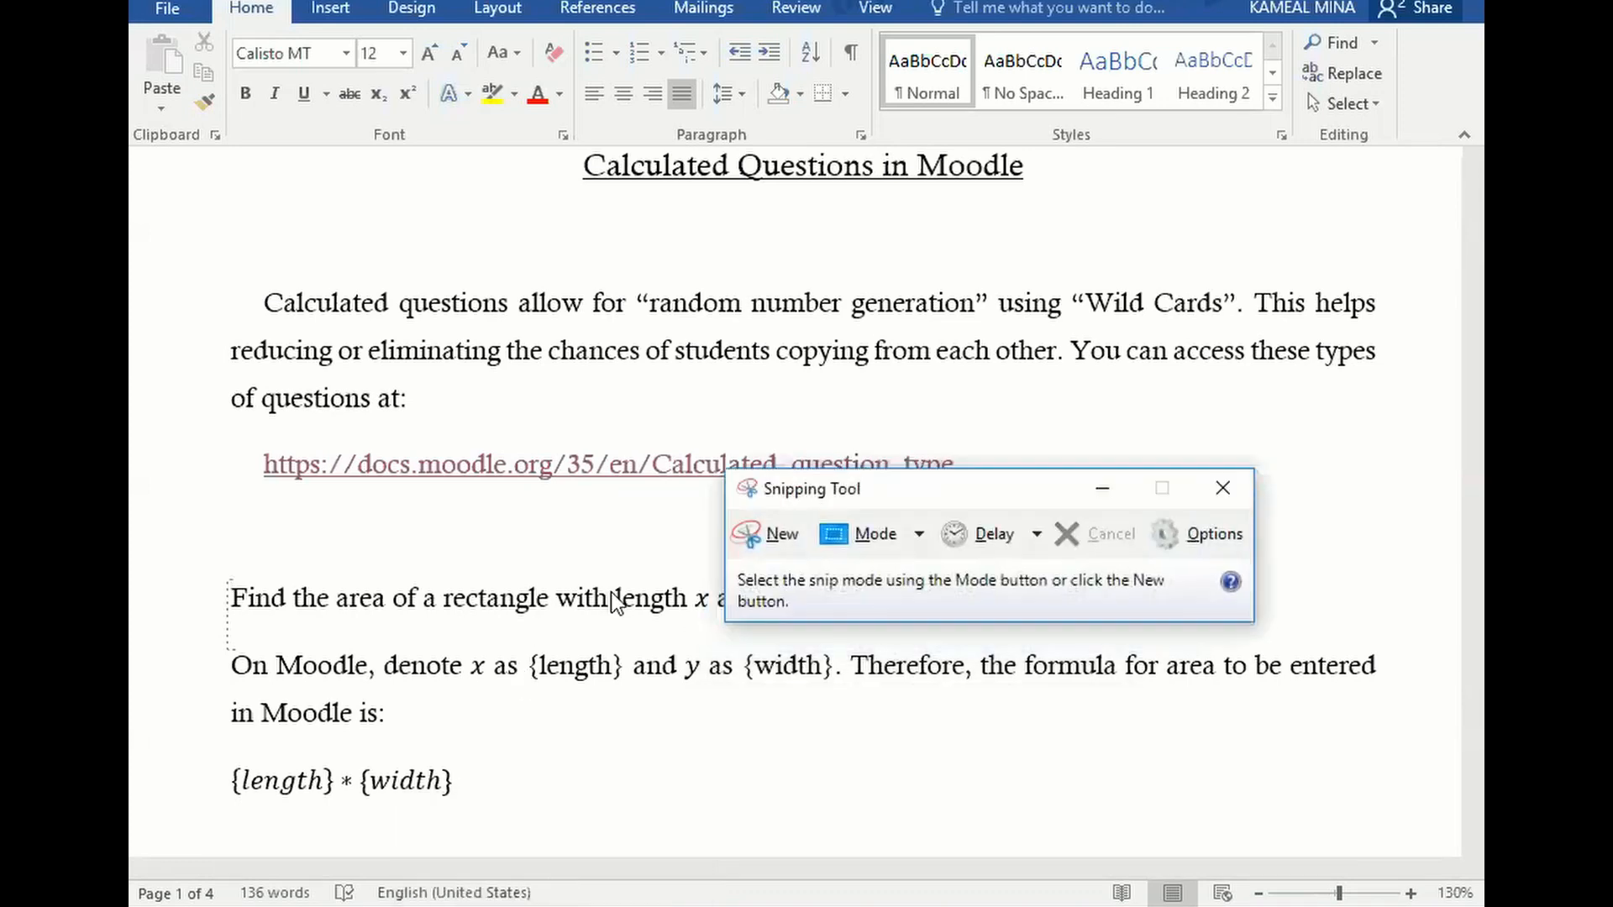
left_click(751, 538)
left_click_drag(223, 577, 1181, 631)
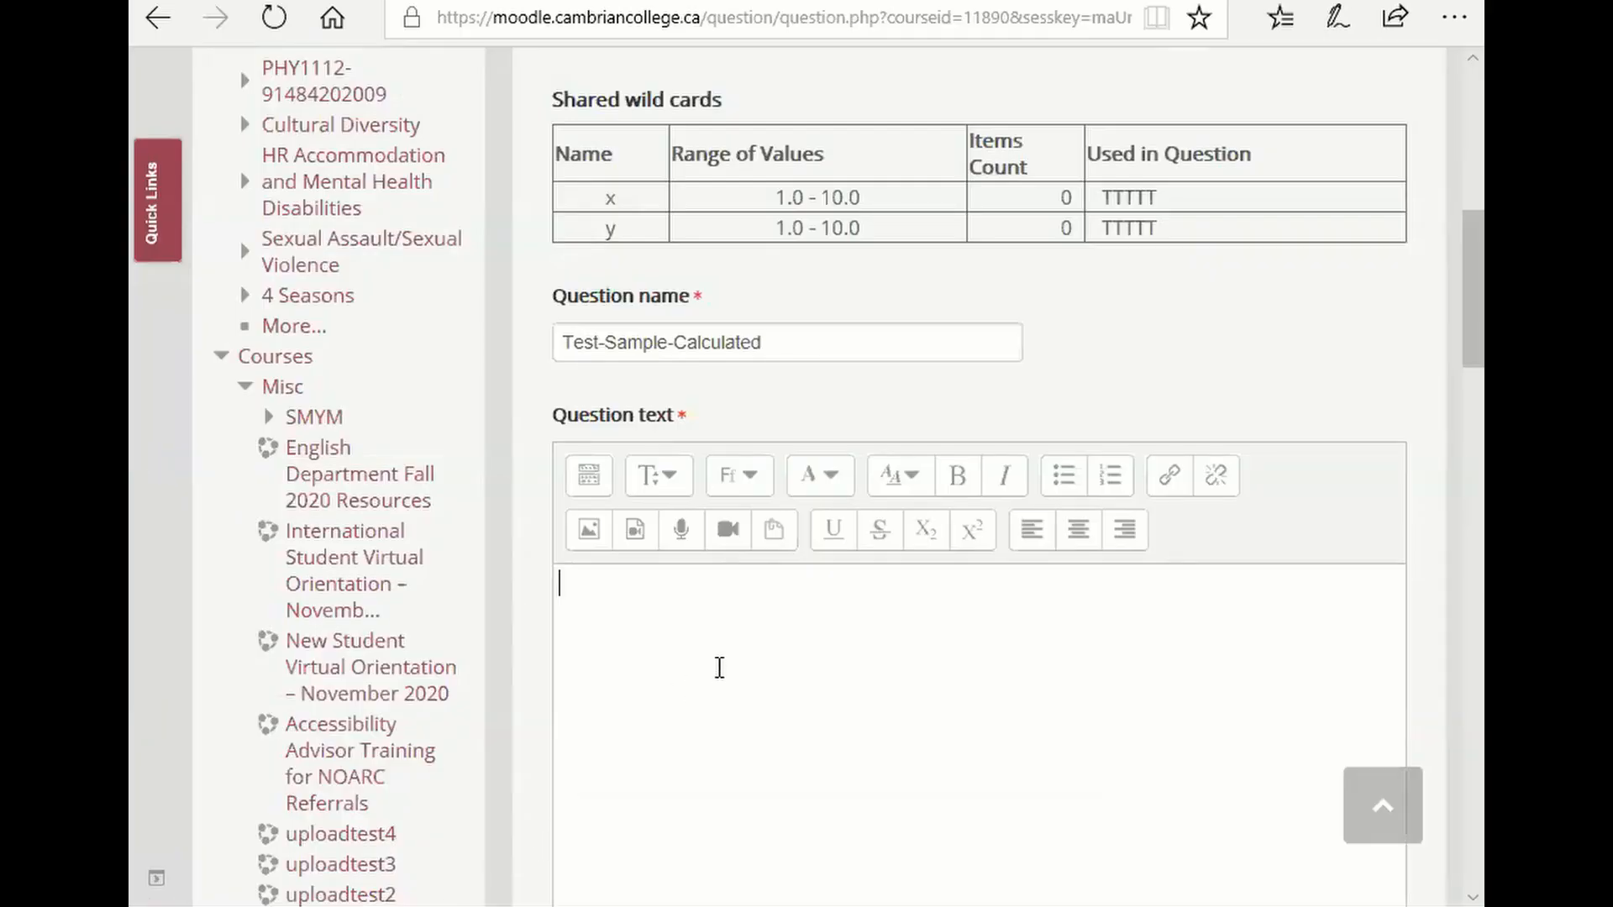
right_click(731, 648)
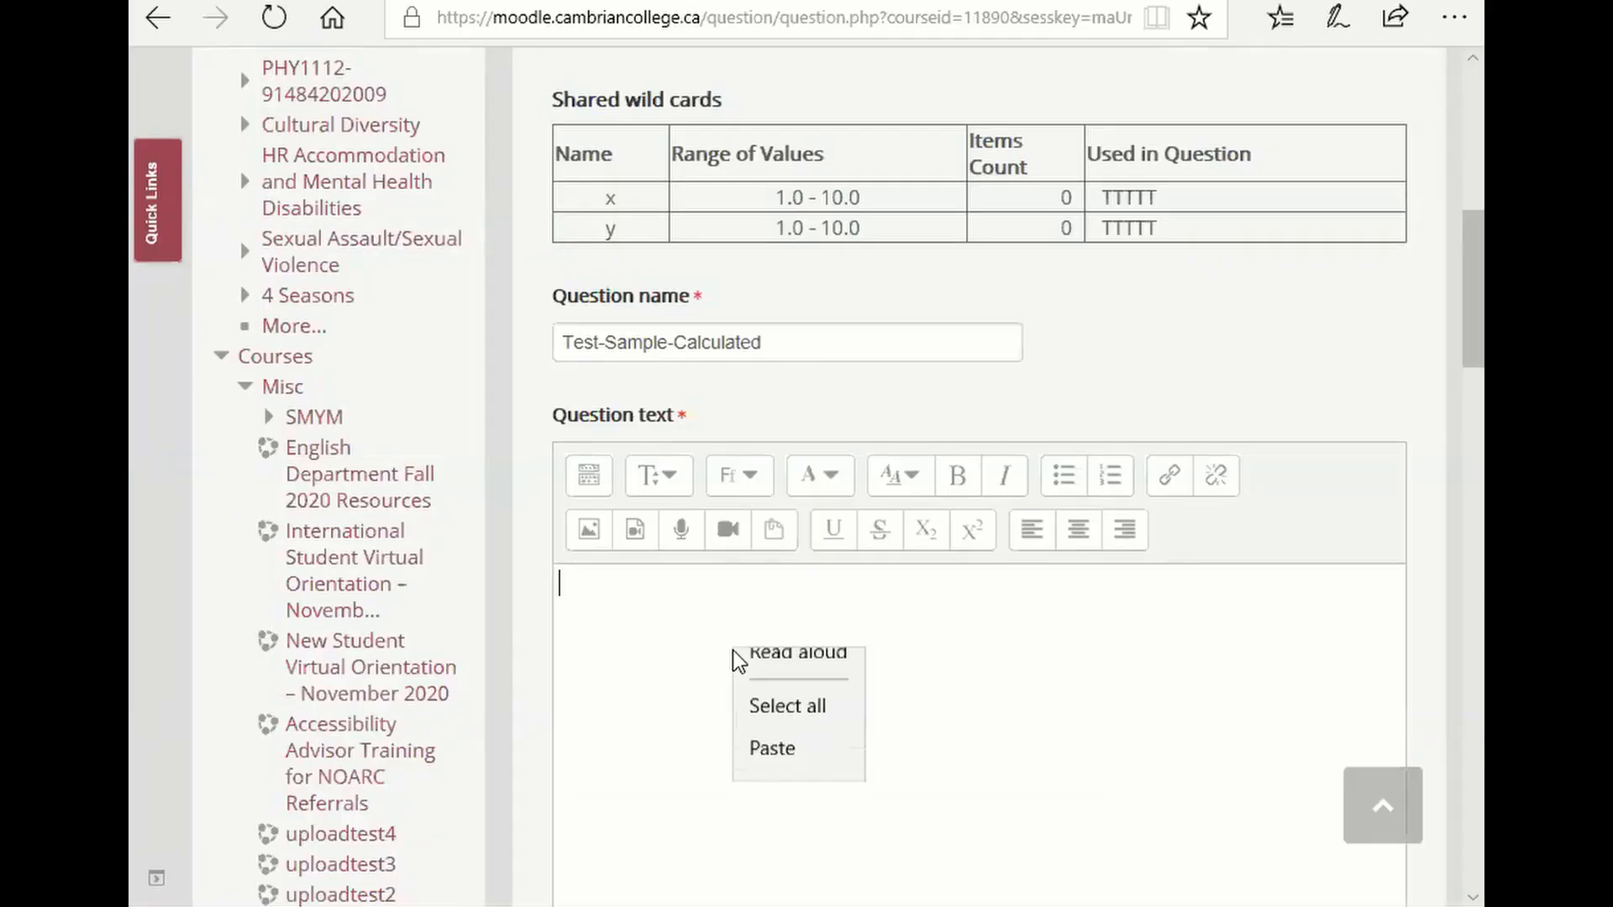
left_click(766, 776)
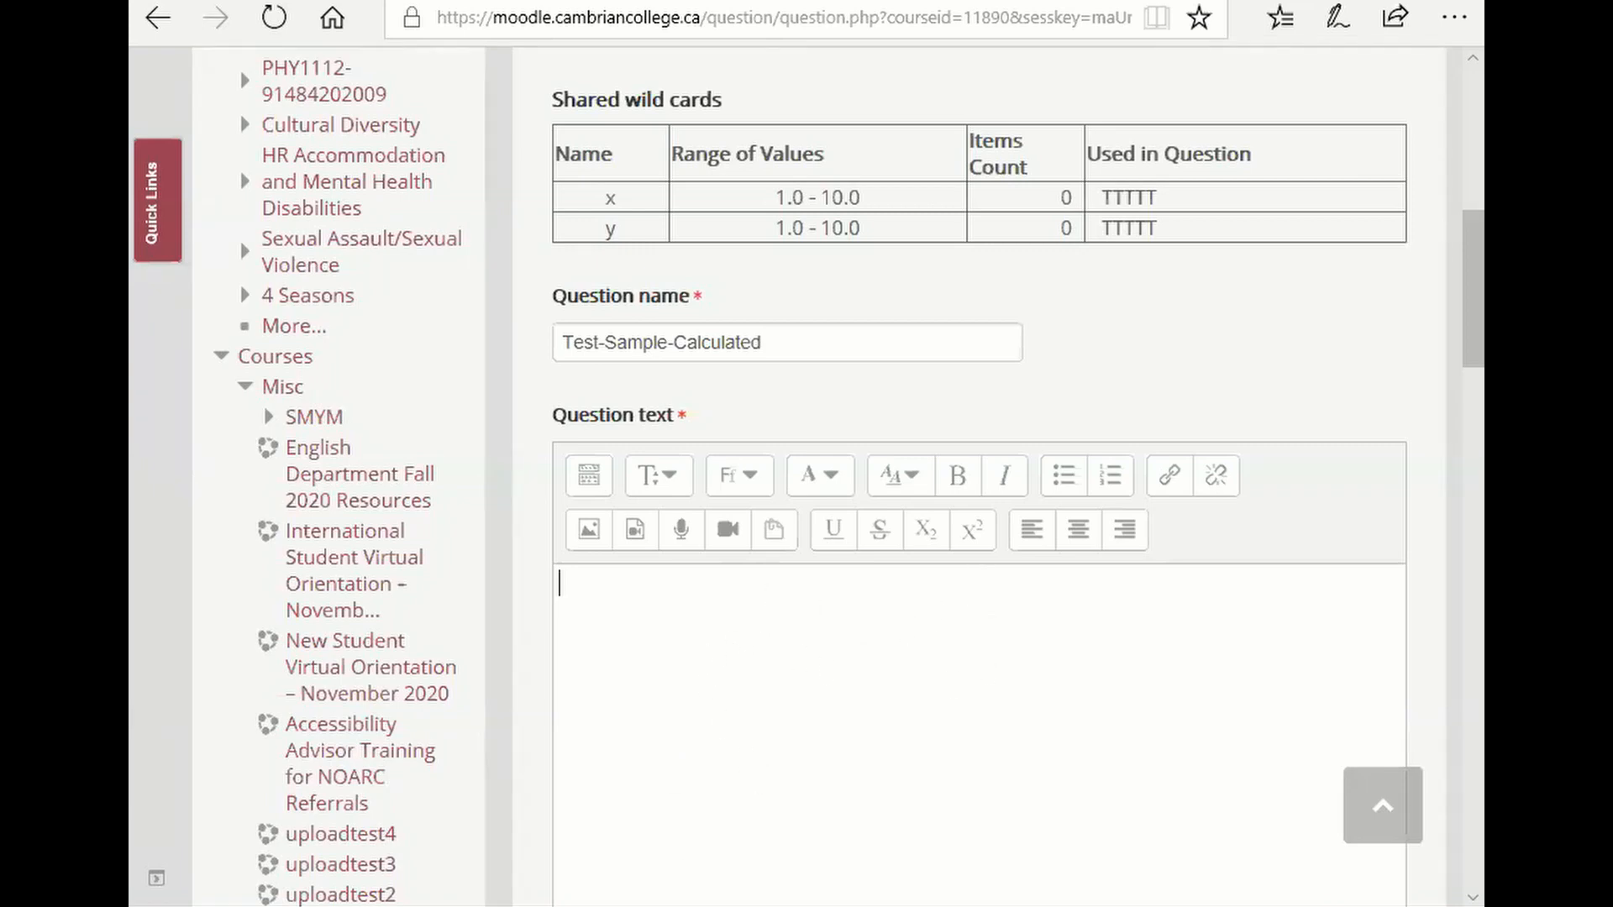
Enter the question text "Find the area of rectangle with length {length} and width {width}. Use the formula A=length X width."
mouse_move(614, 906)
type("Find the area")
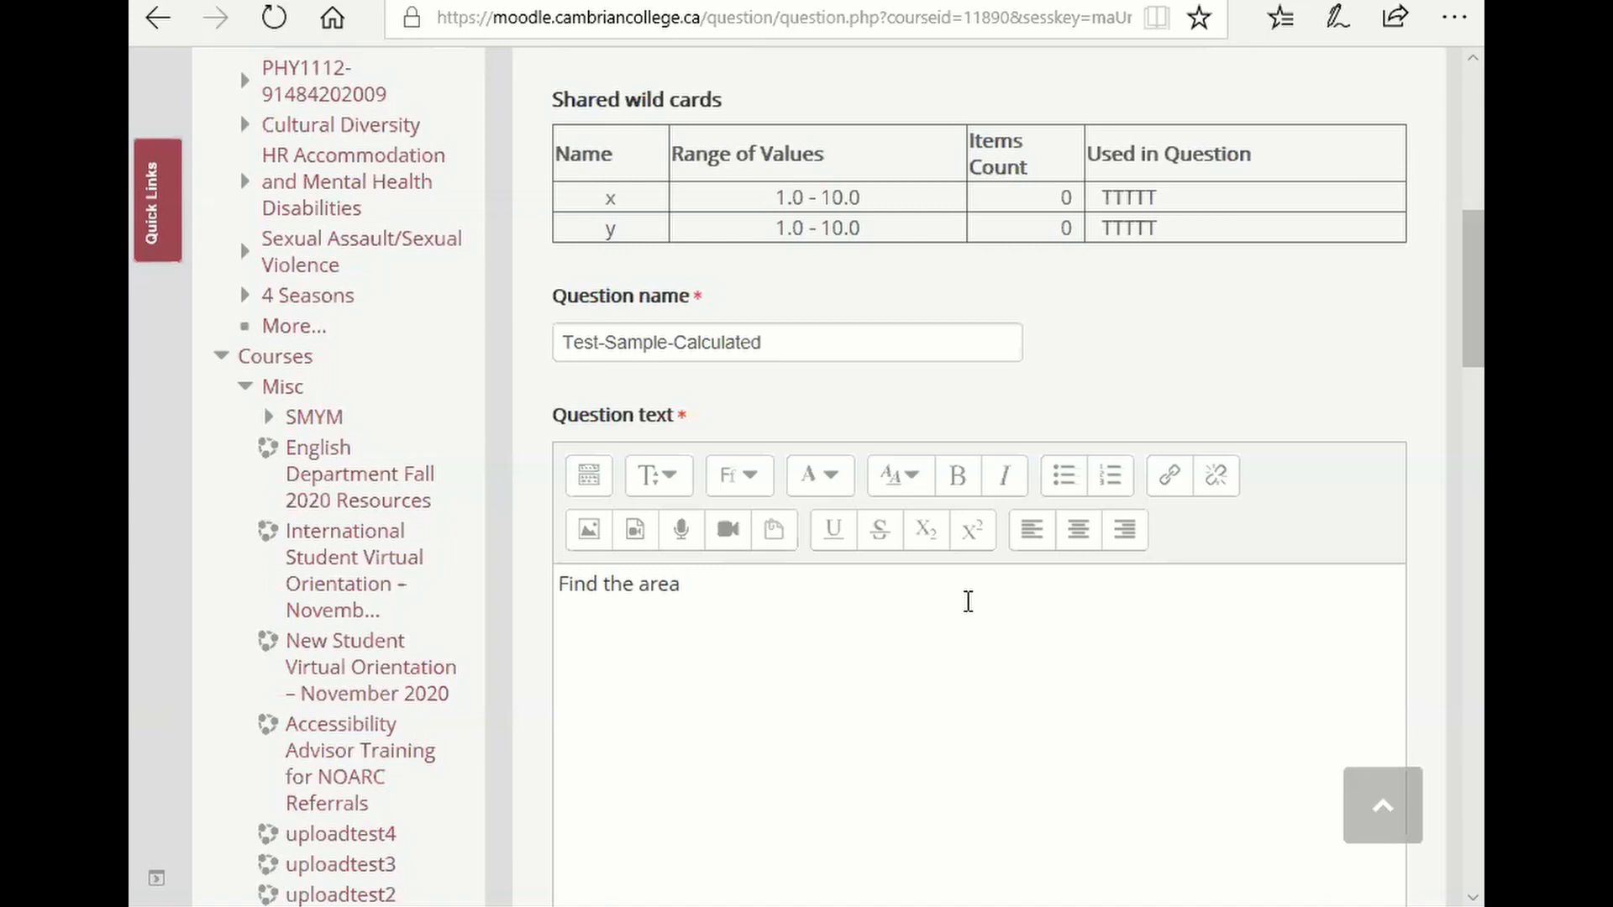
type(" of a ")
type("rectangle")
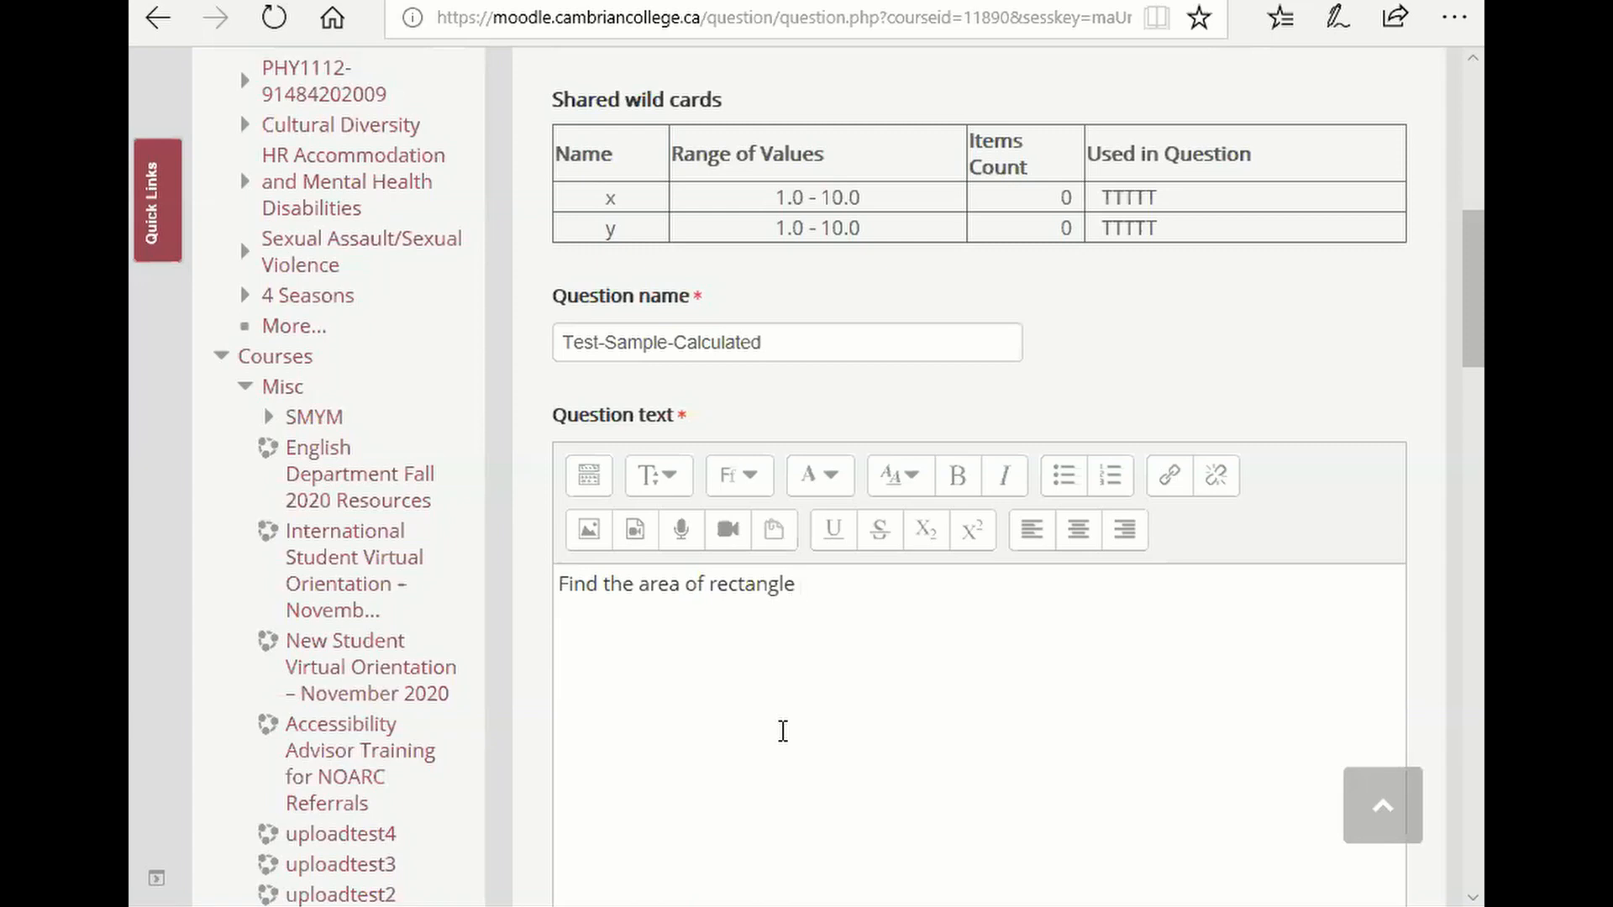
type("with length")
type("{length")
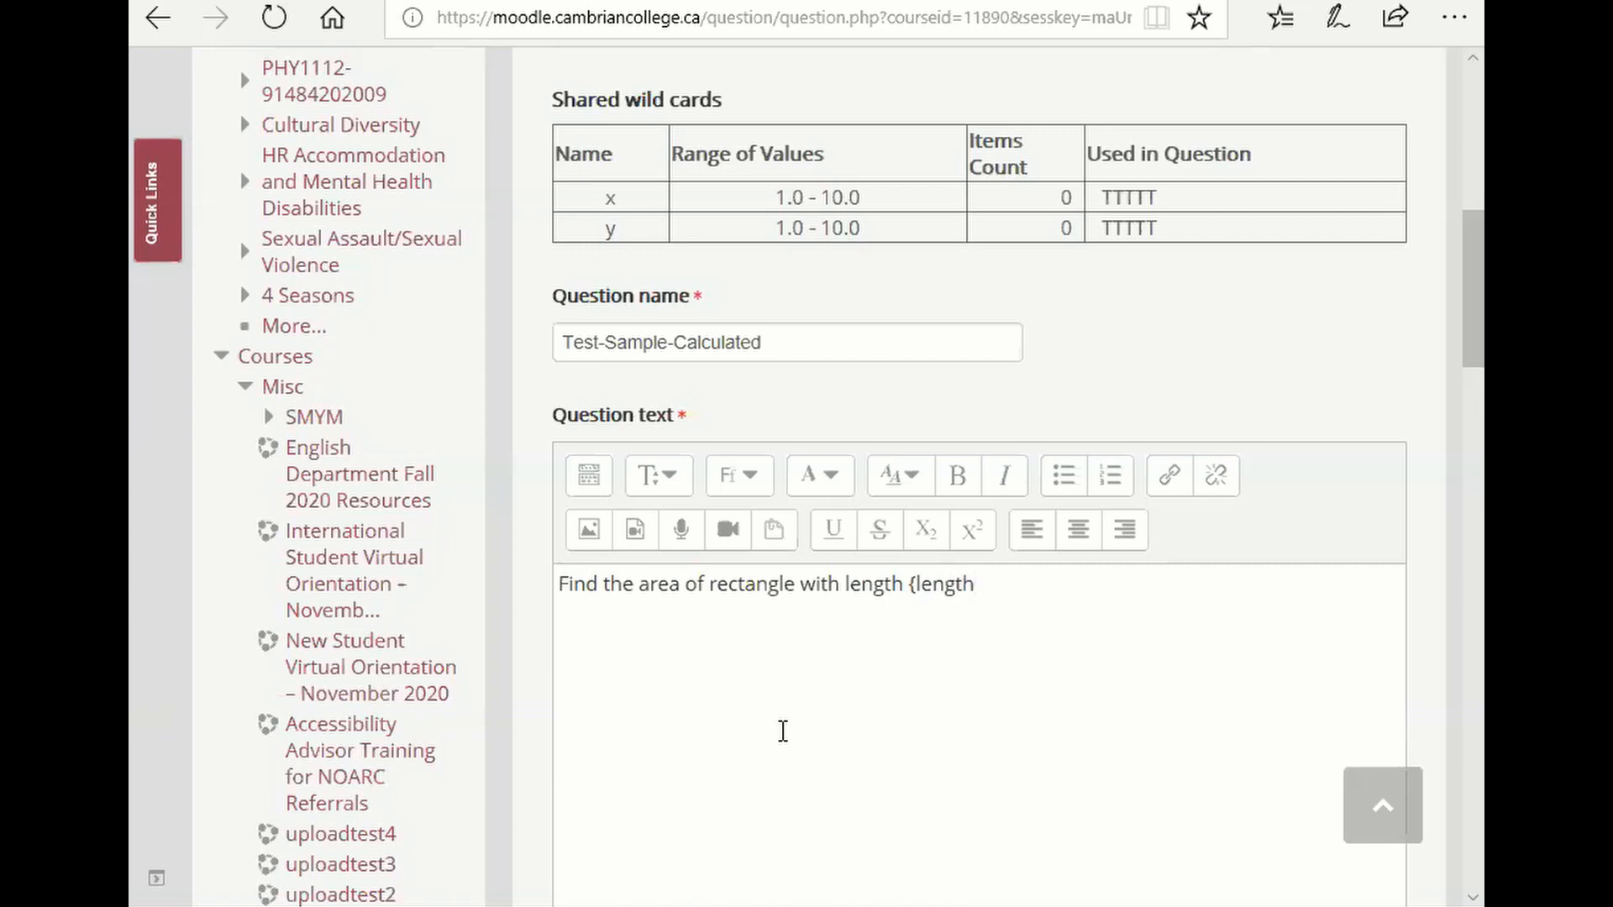
type("} and width {width}. Use the fo")
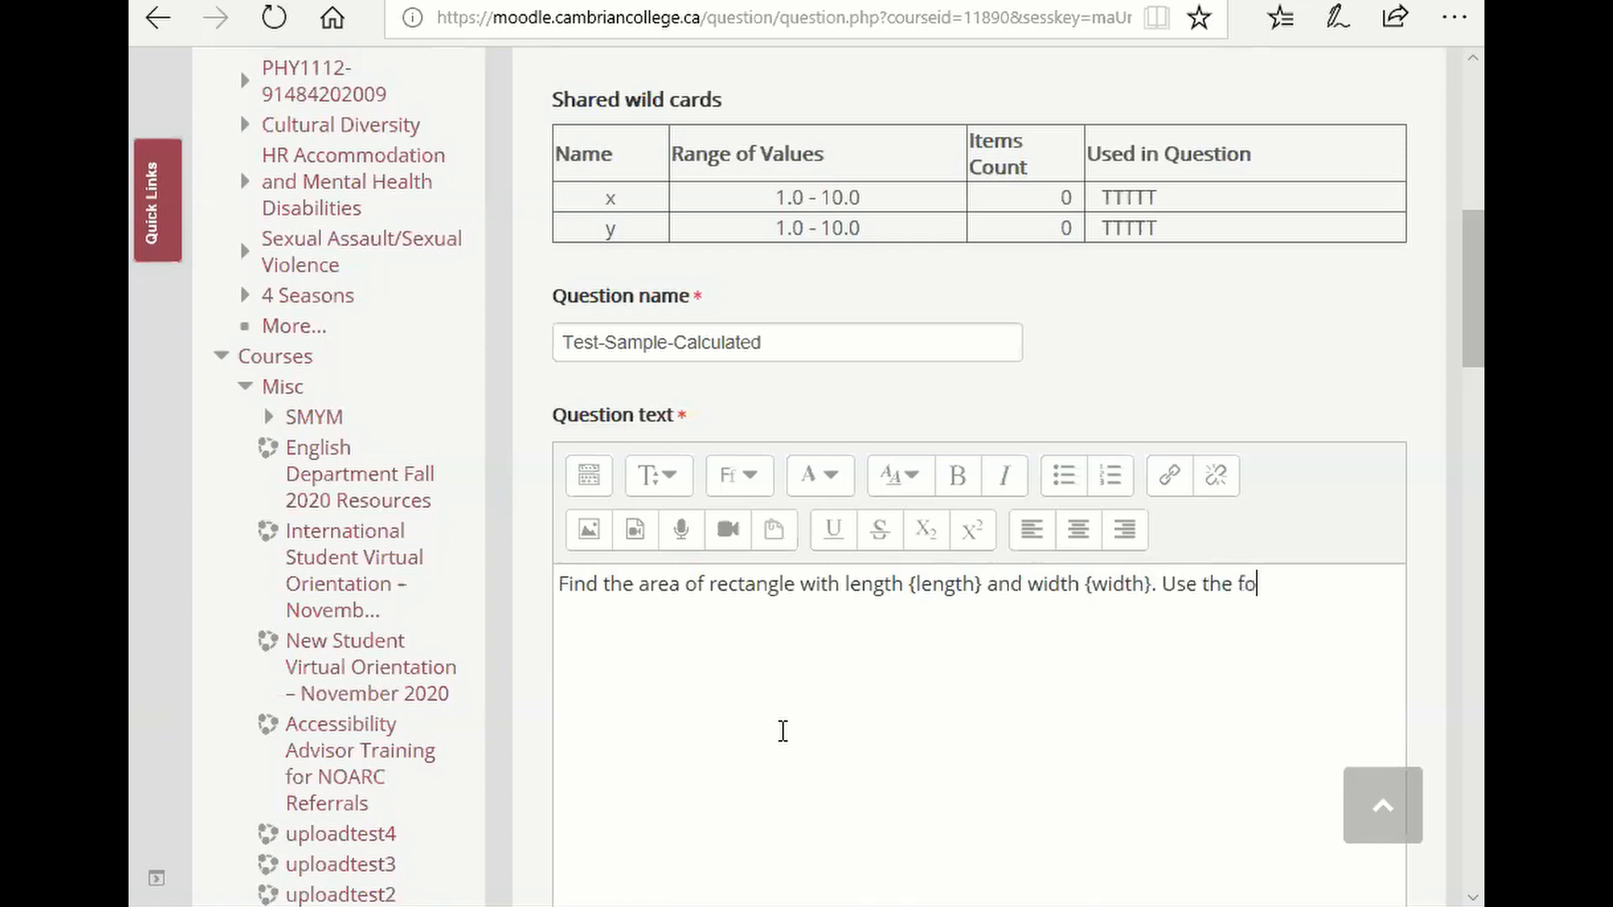
type("rmula A=length X")
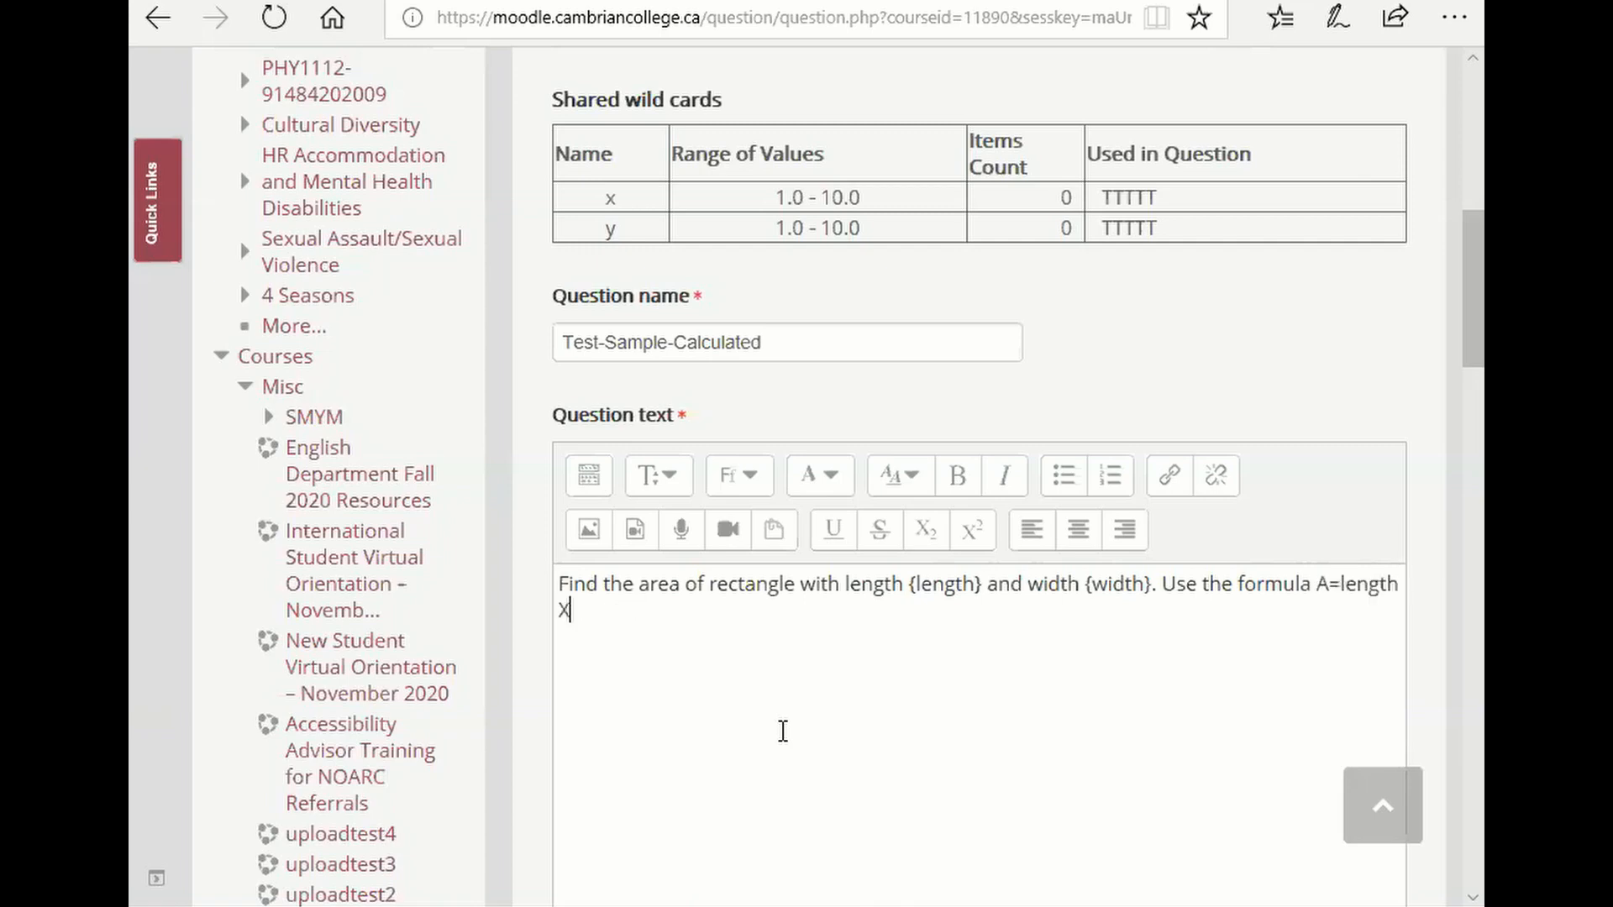
type(" width.")
Review the {length} and {width} wildcards in the question text, the default mark and the general feedback field
scroll(752, 718, "down", 5)
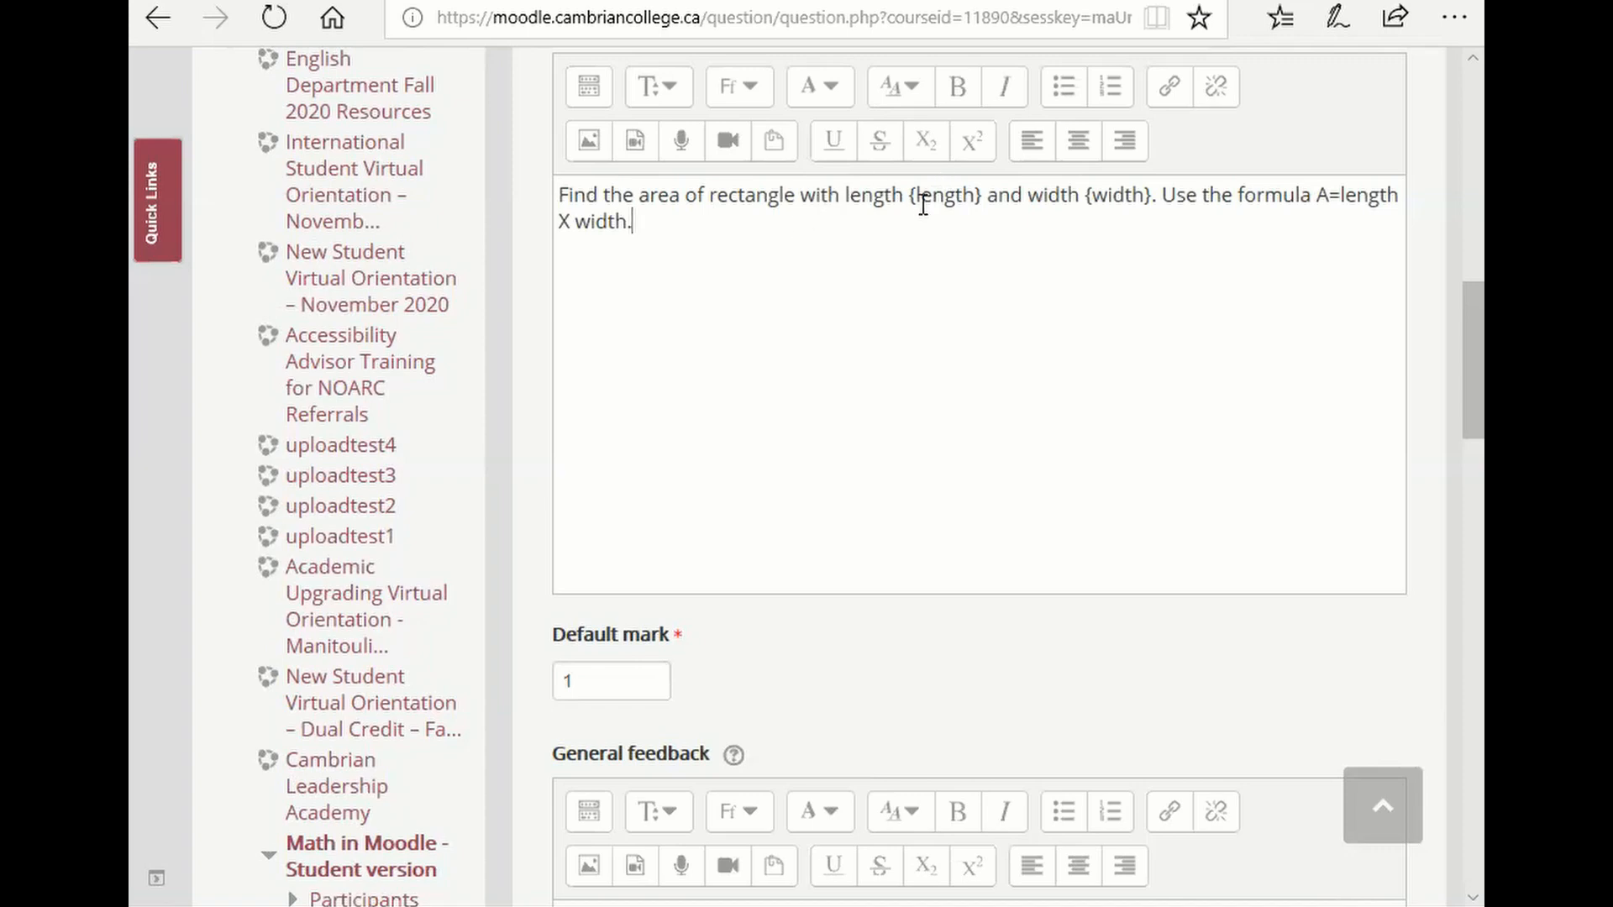
left_click_drag(911, 196, 984, 204)
left_click_drag(1091, 195, 1140, 195)
left_click(1113, 224)
scroll(672, 587, "down", 2)
left_click(611, 556)
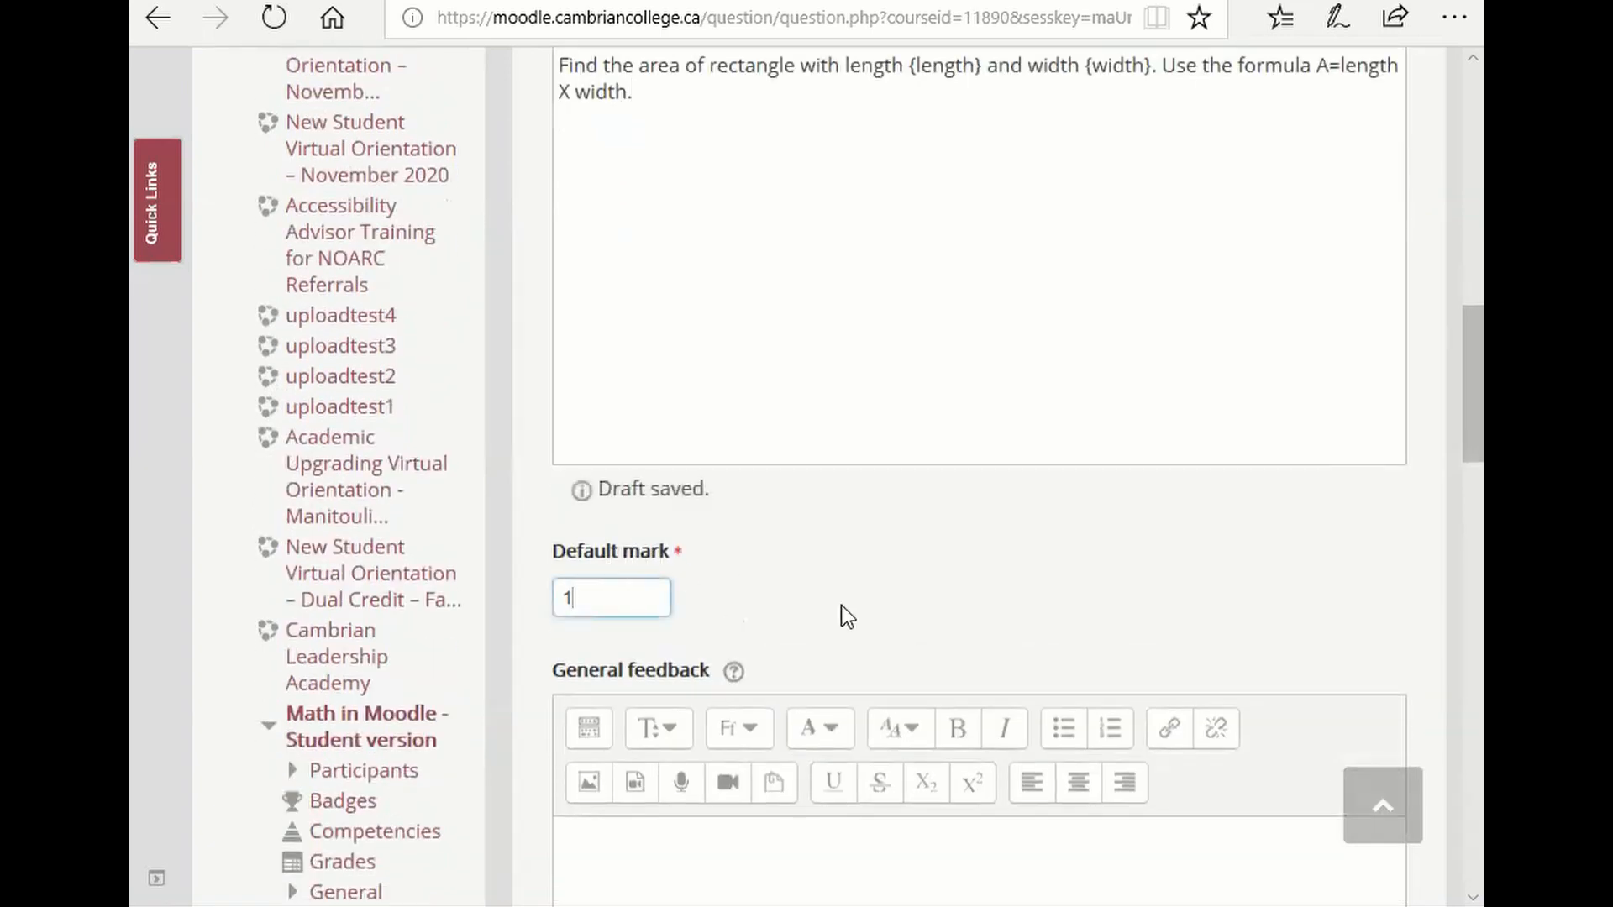
scroll(882, 529, "down", 3)
left_click(908, 655)
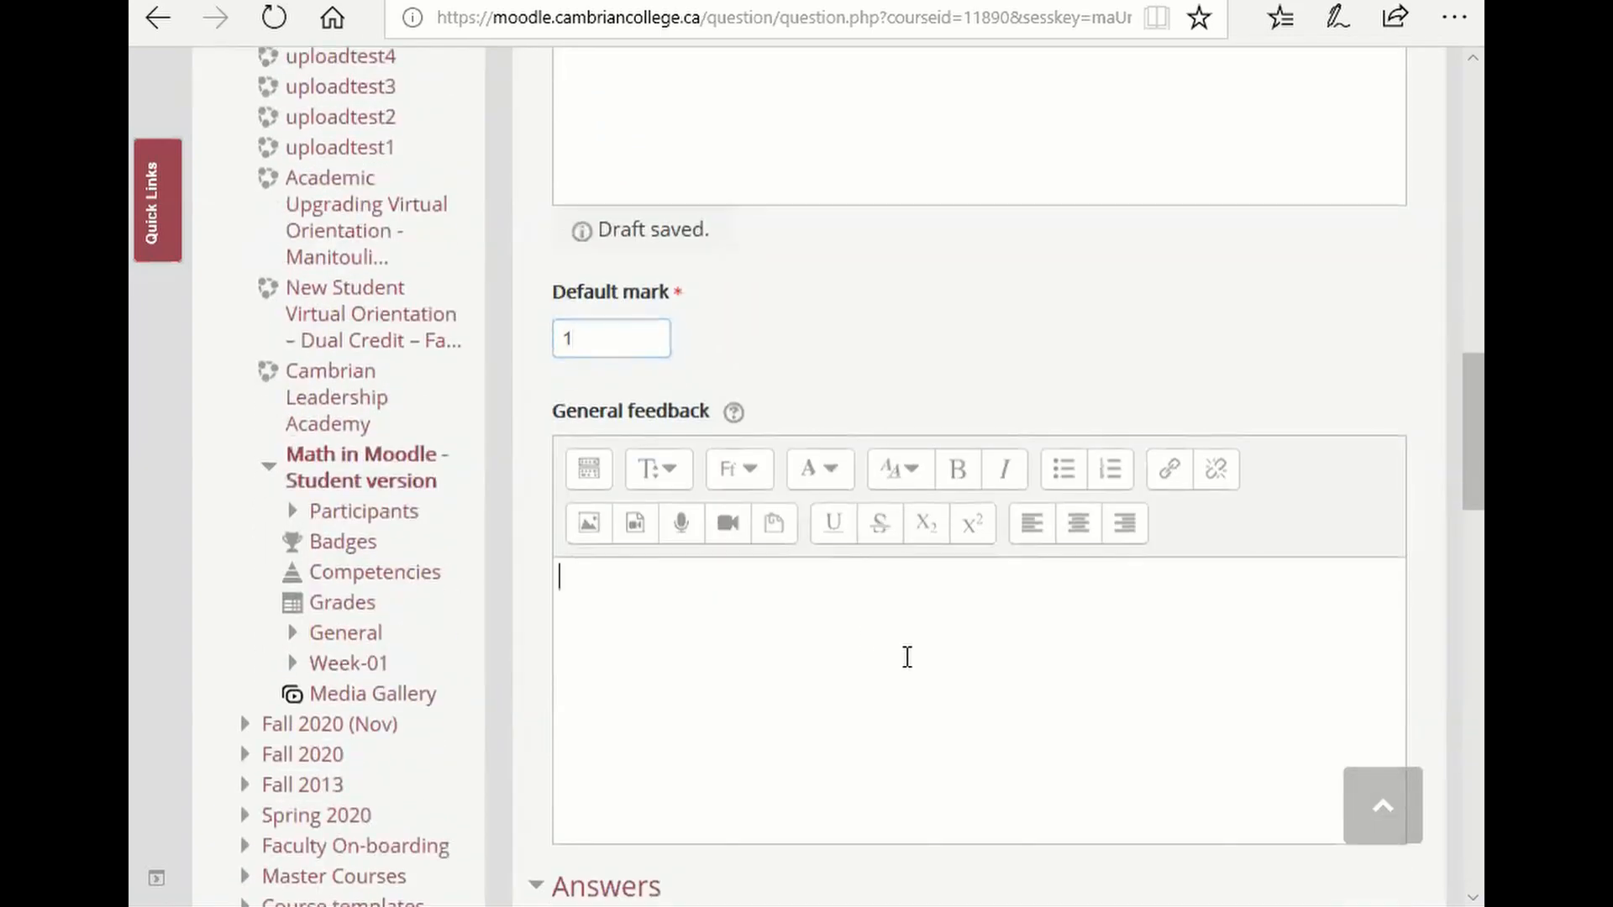
Set the answer 1 formula to {length}*{width} and its grade to 100%
scroll(907, 655, "down", 4)
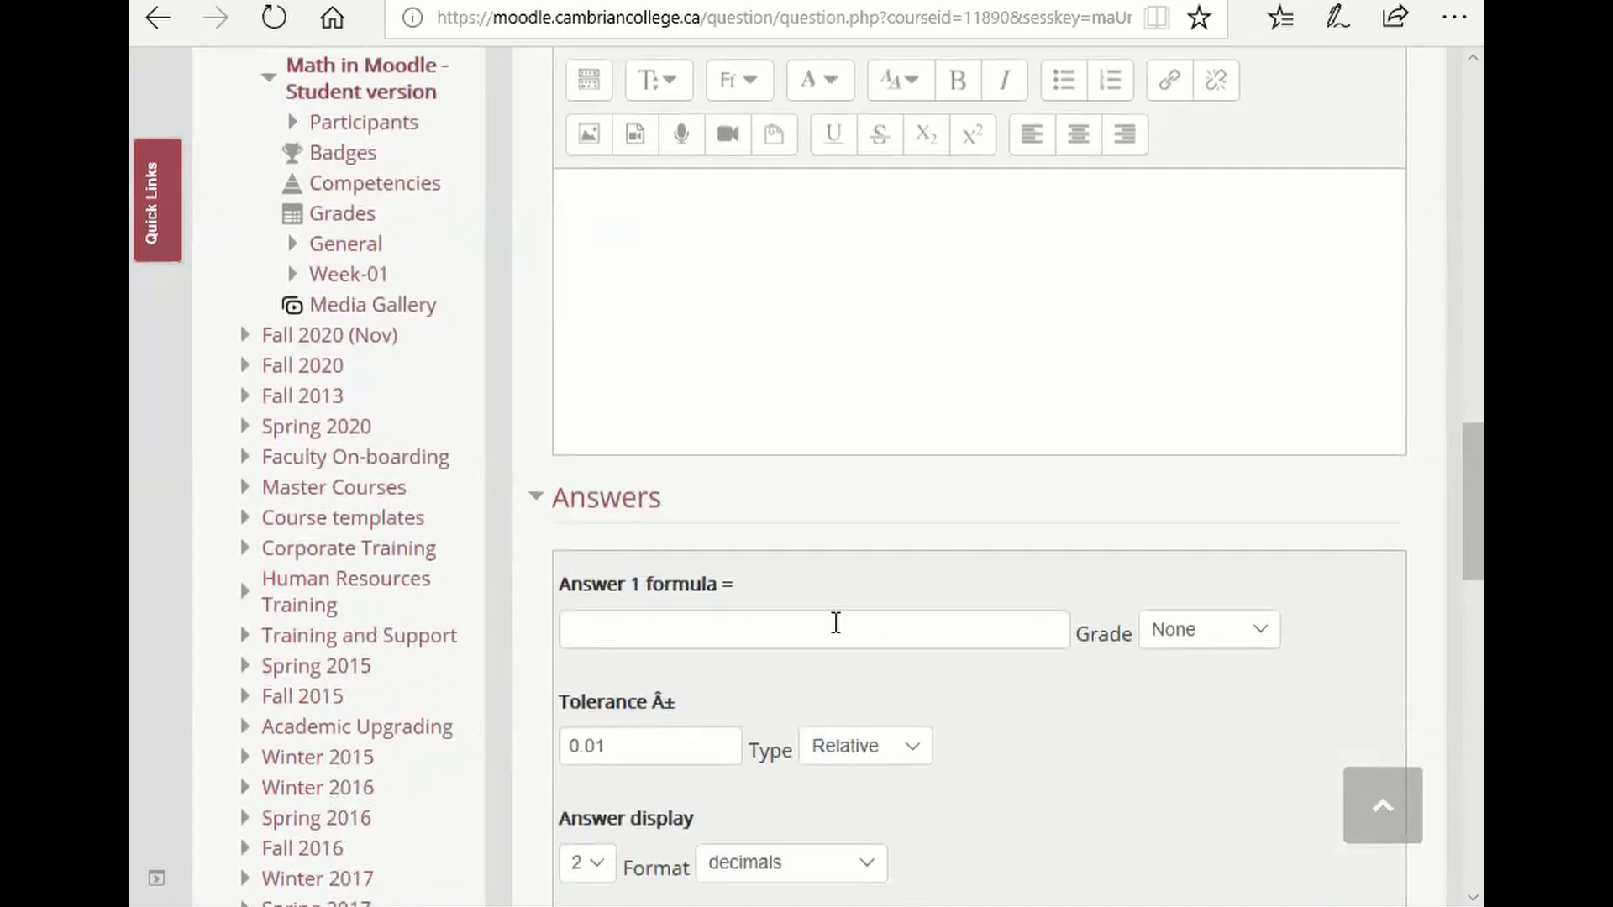
left_click(838, 626)
scroll(882, 655, "down", 1)
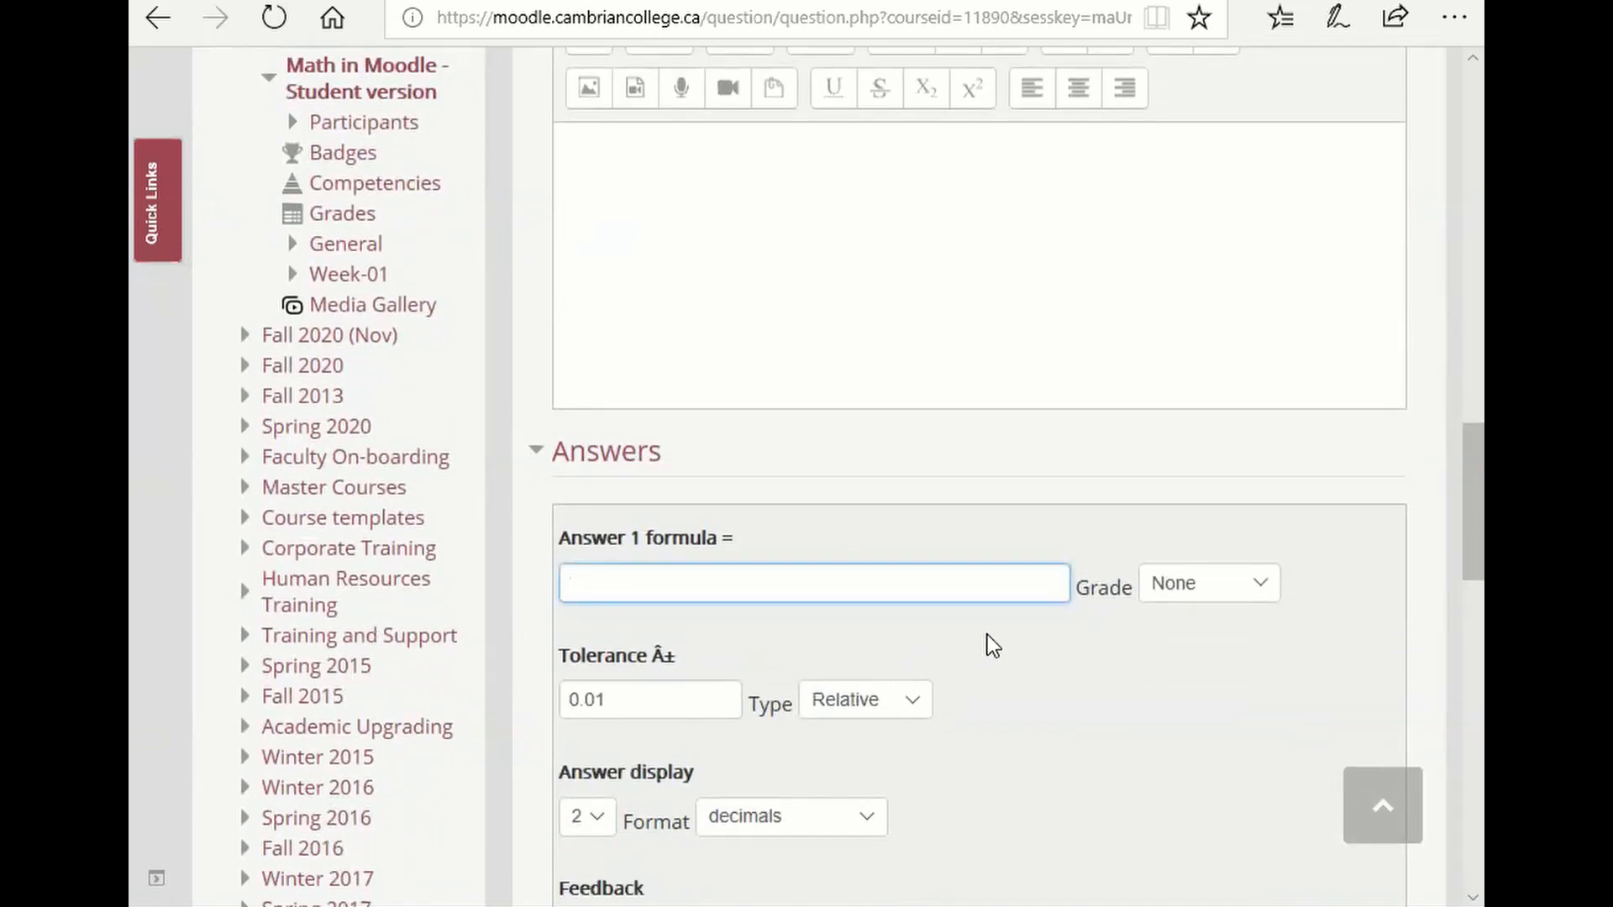
type("=")
key("BackSpace")
type("{")
type("lengt")
type("h}*")
type("{wo")
type("dth")
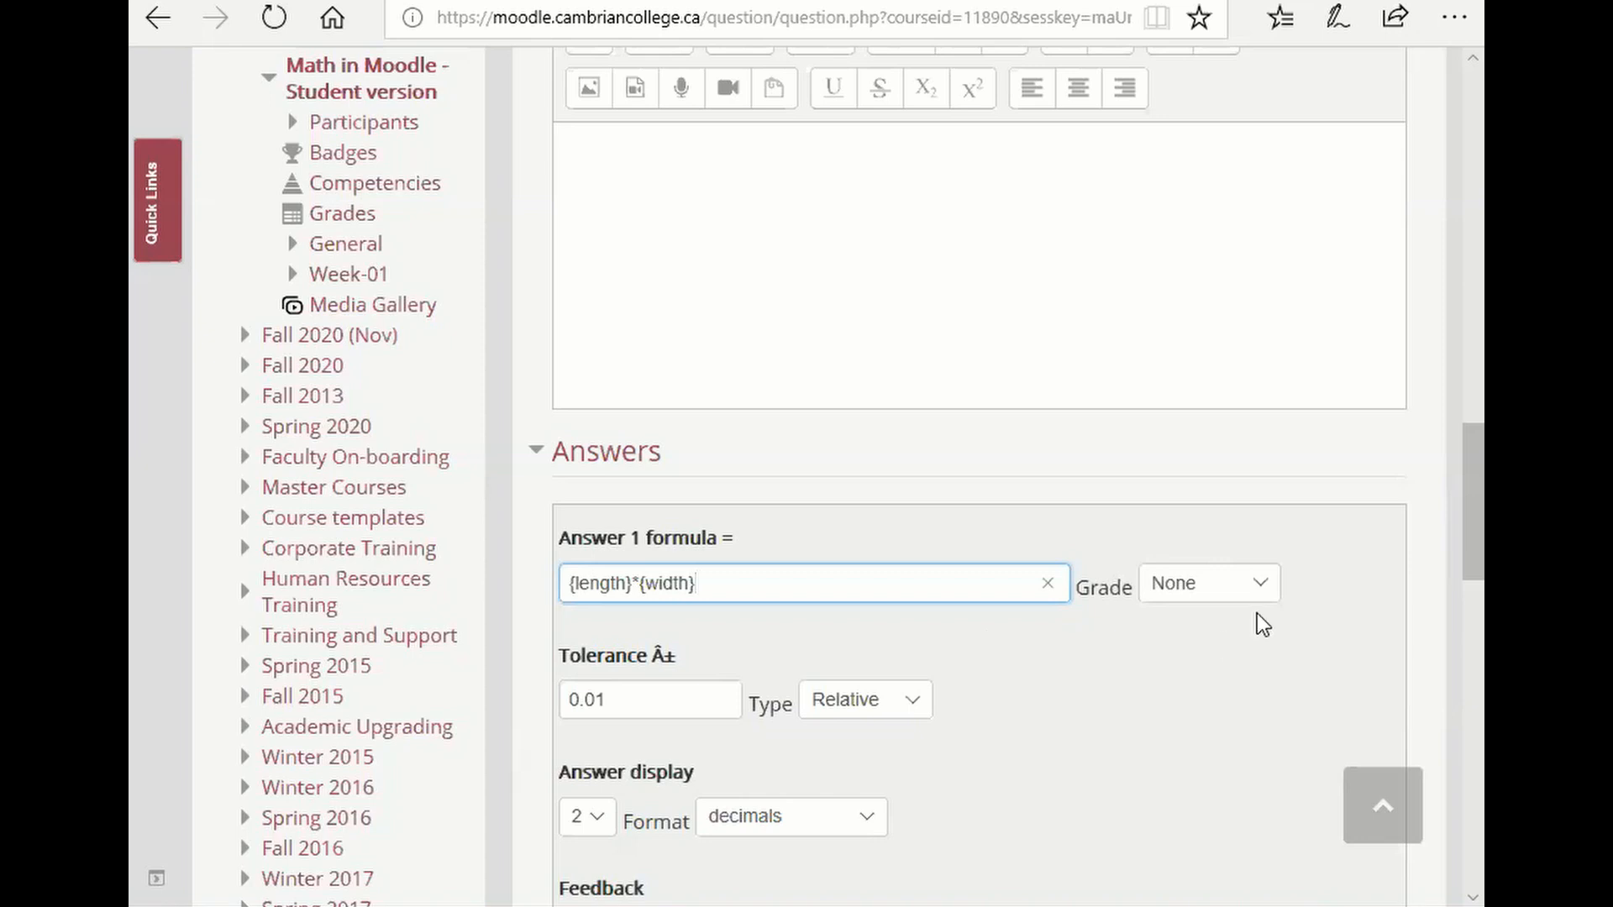
left_click(1256, 587)
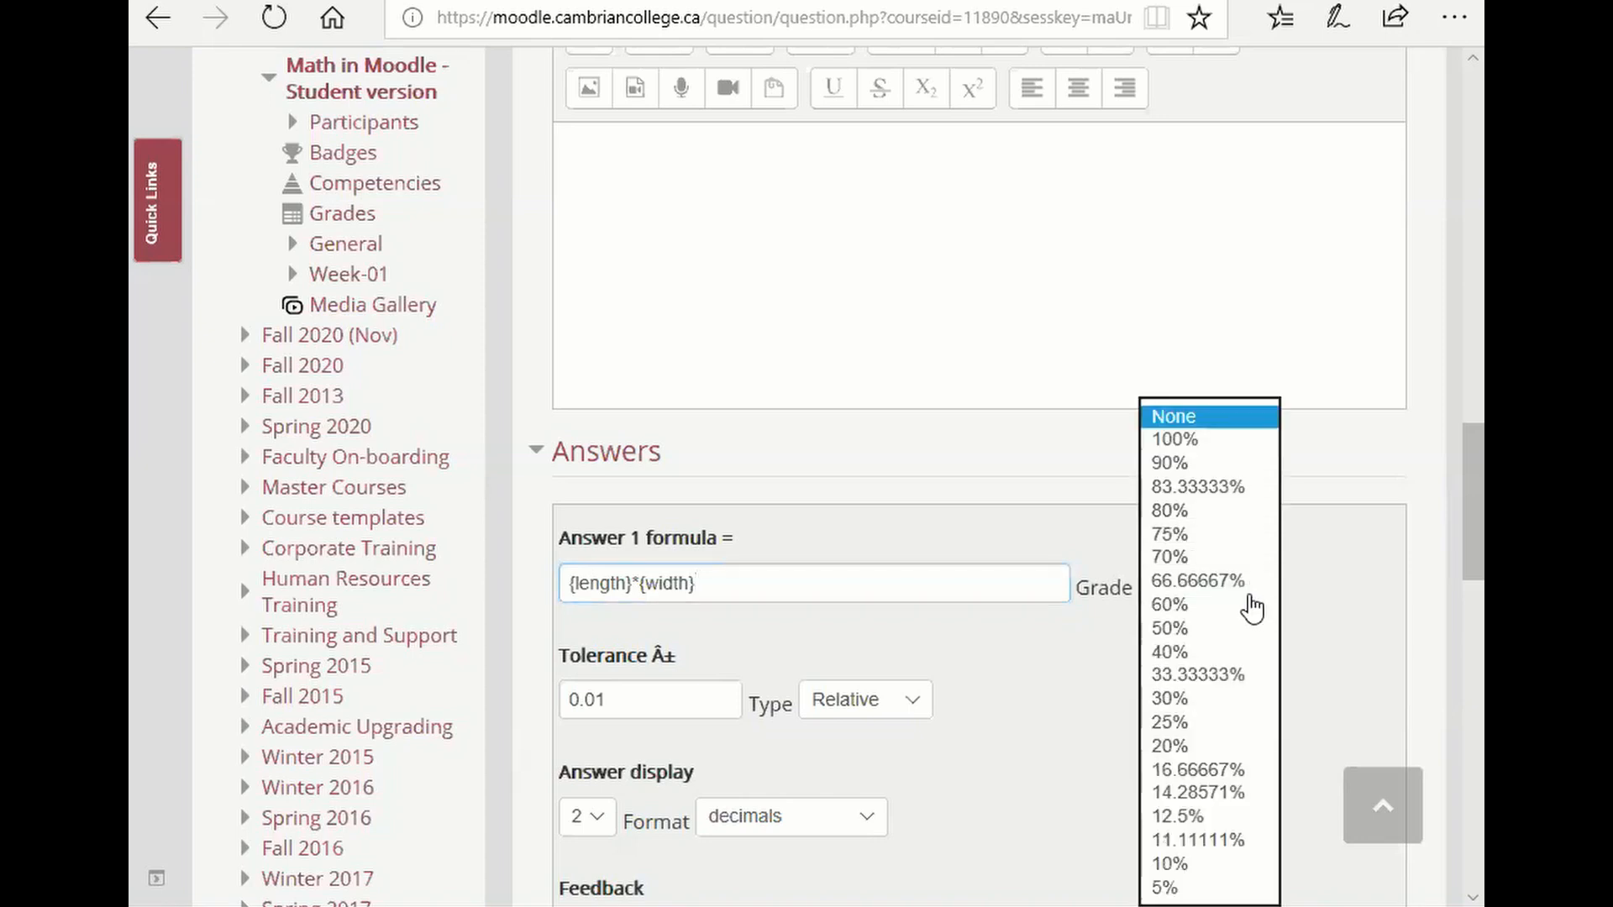
left_click(1178, 440)
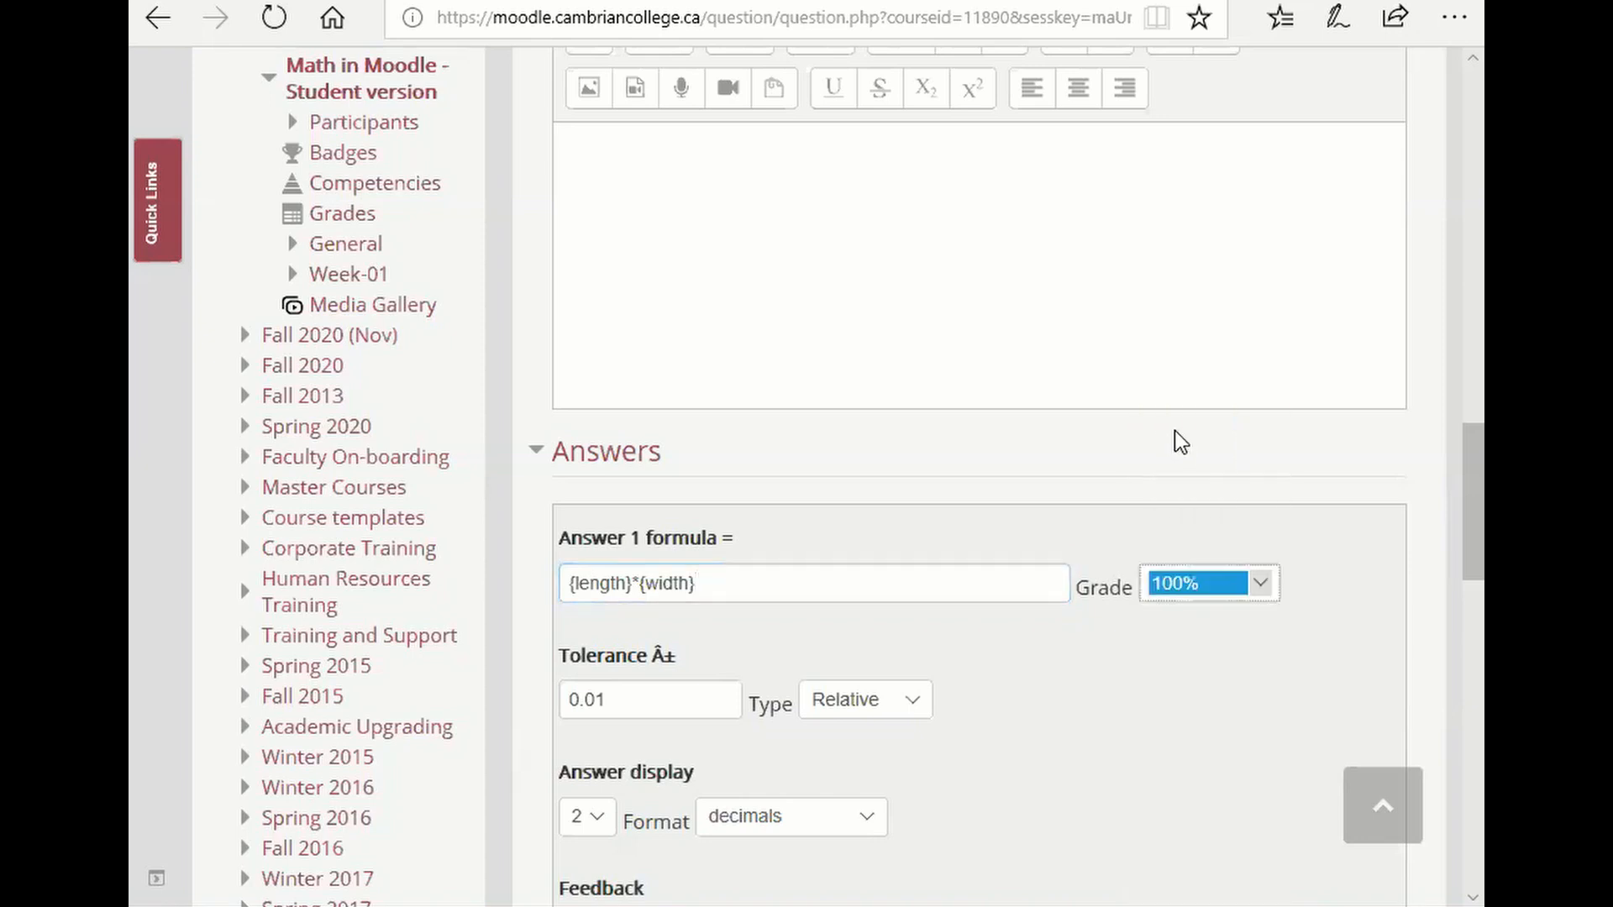
Set the answer tolerance to 0.02 with the Relative type, and check the tolerance type definitions in the Moodle documentation
left_click(686, 698)
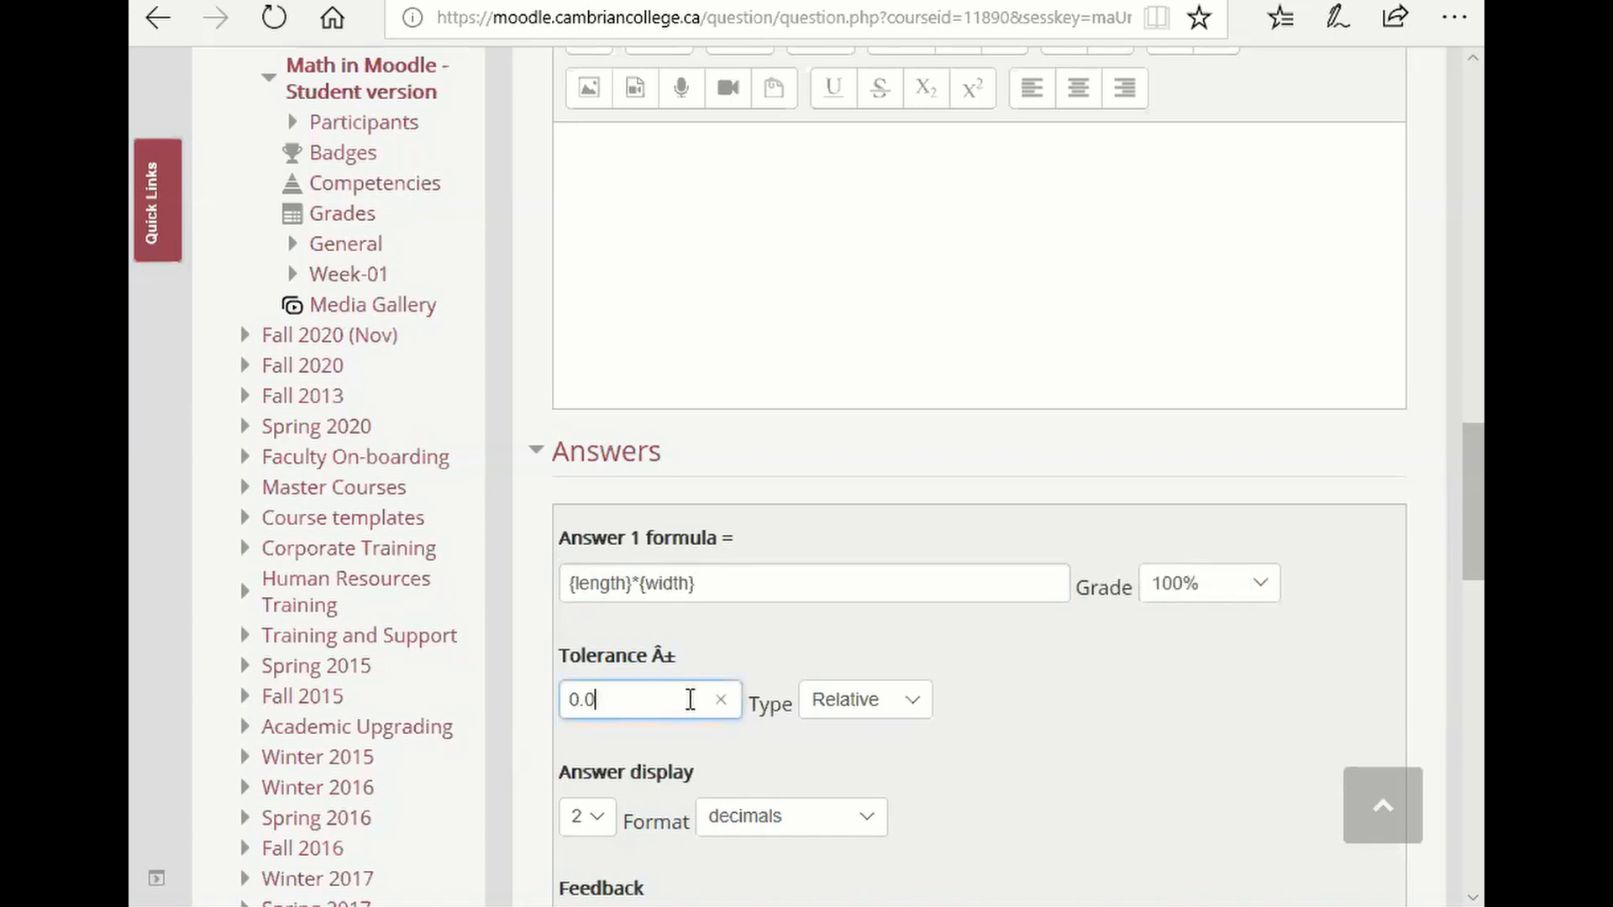
left_click(913, 709)
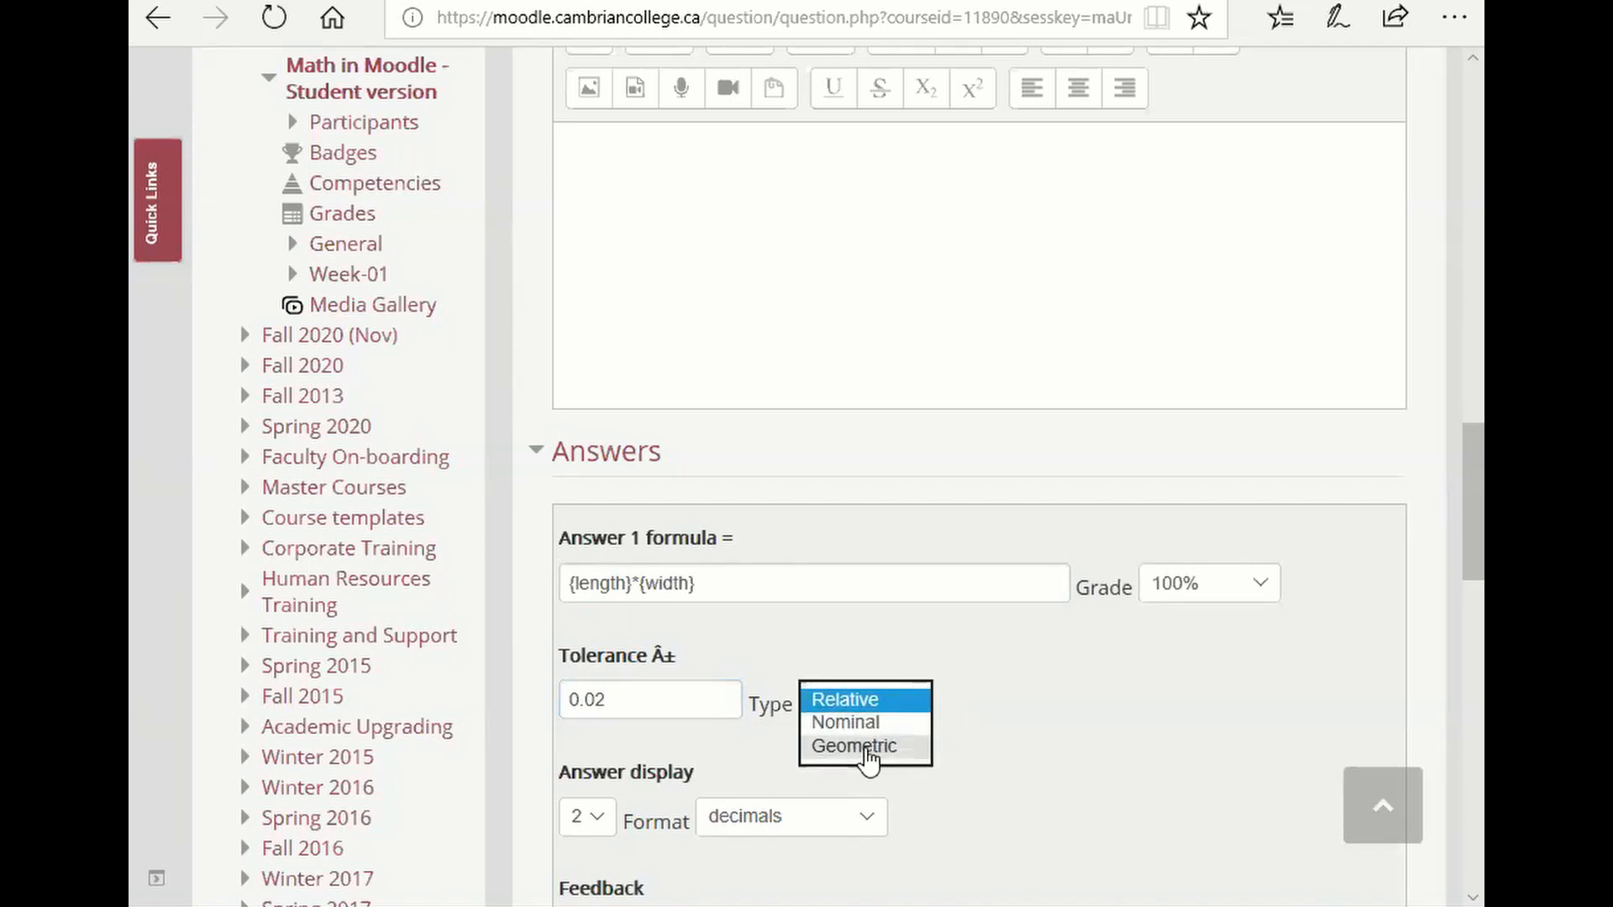
left_click(1015, 724)
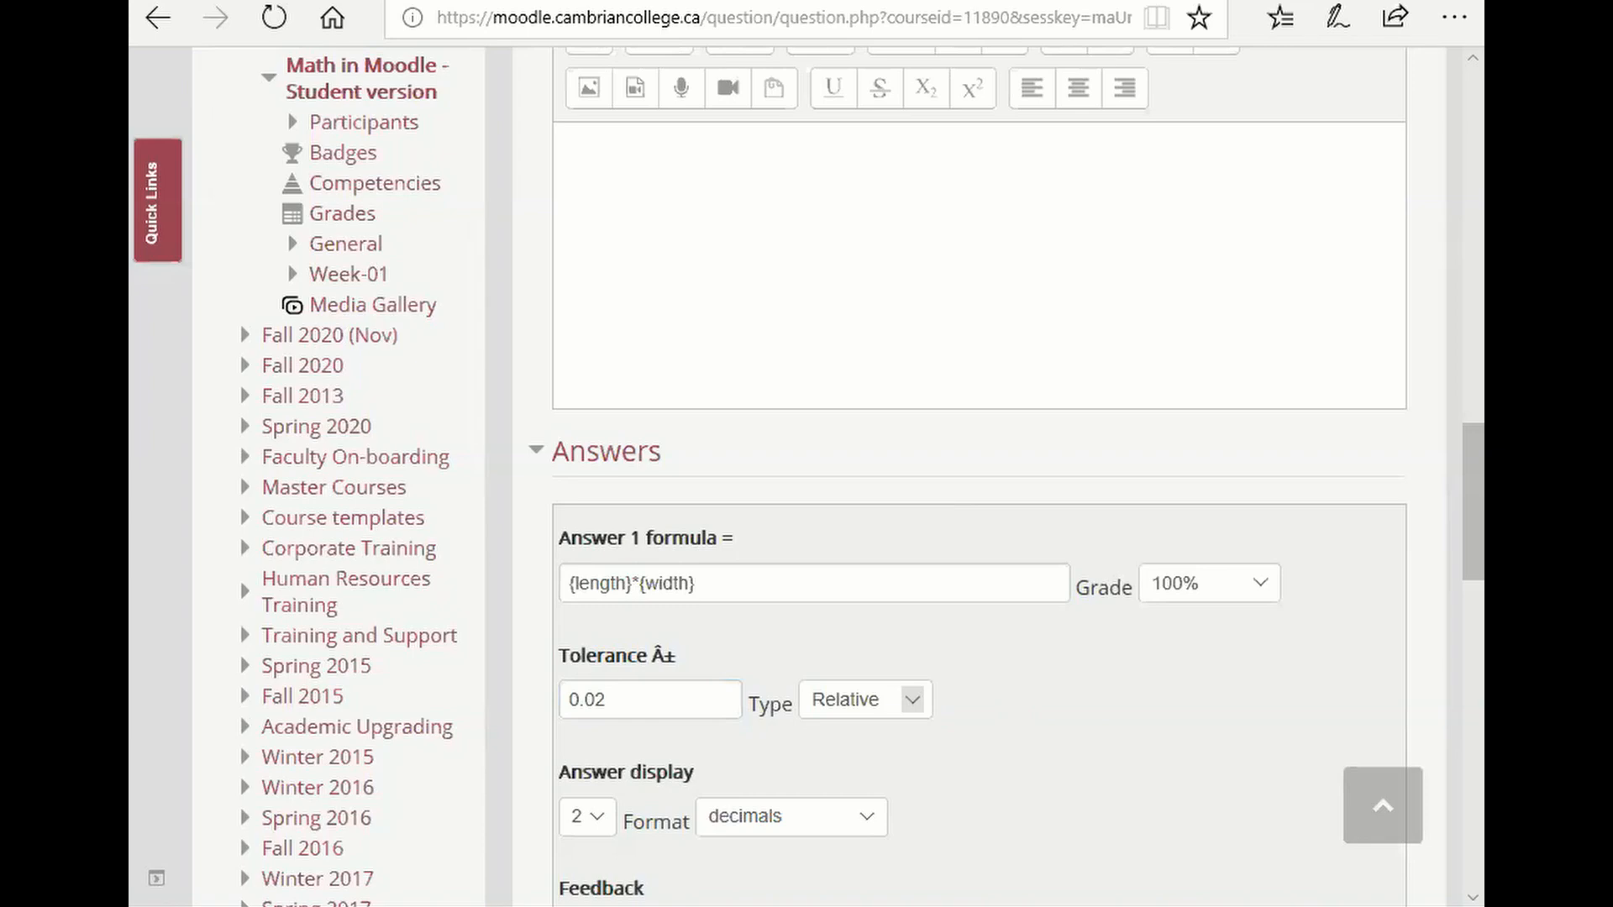
key("ctrl+Tab")
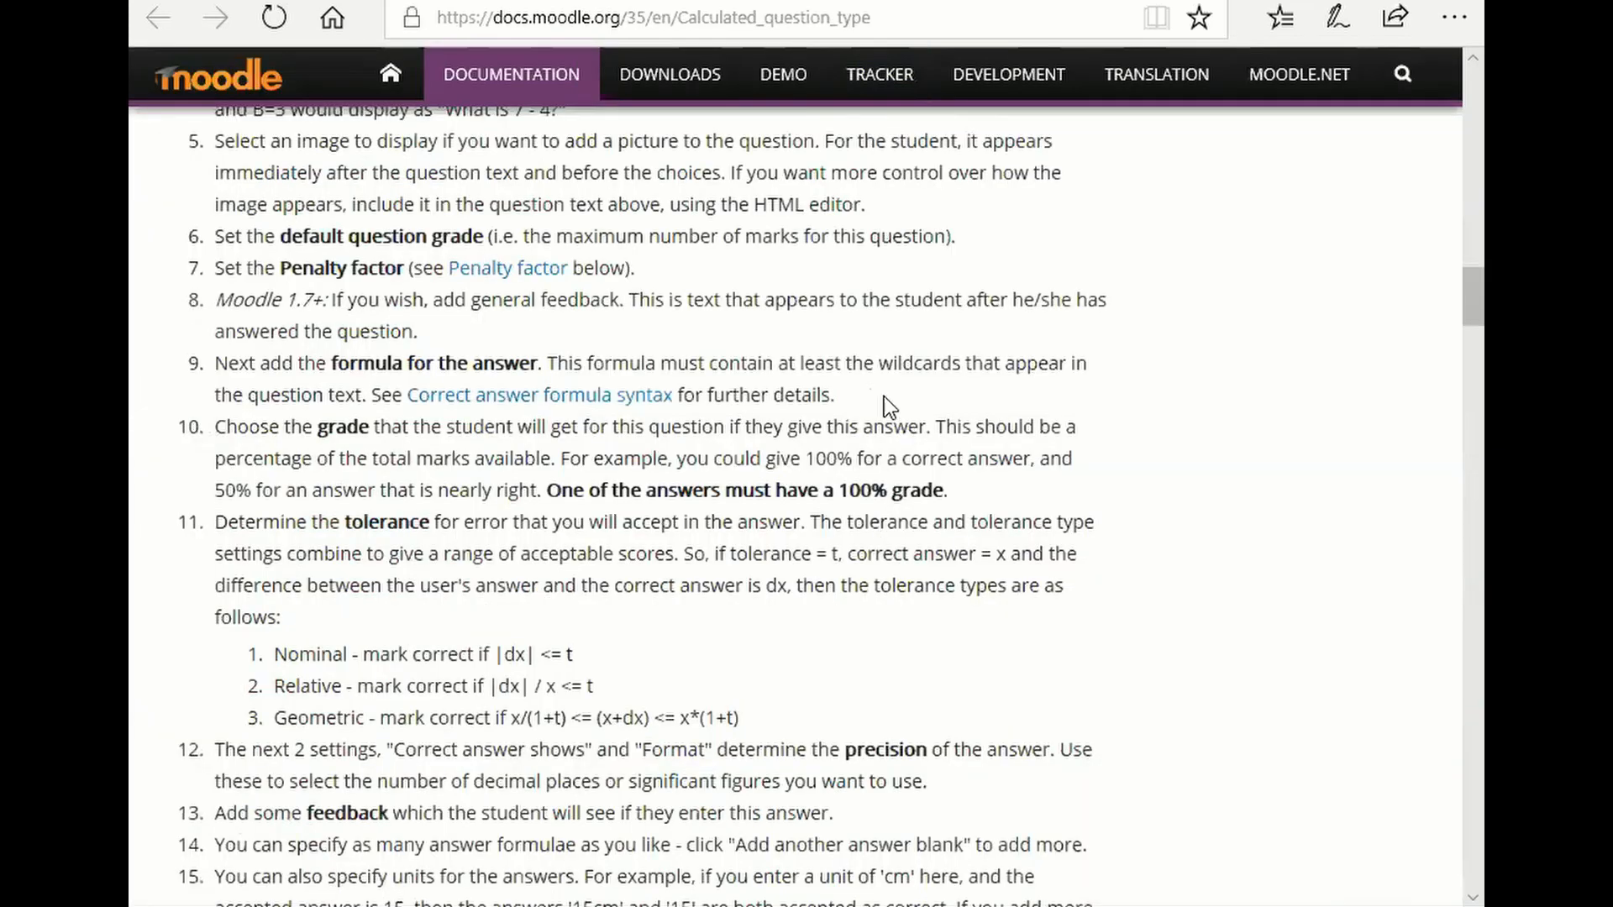
key("ctrl+Tab")
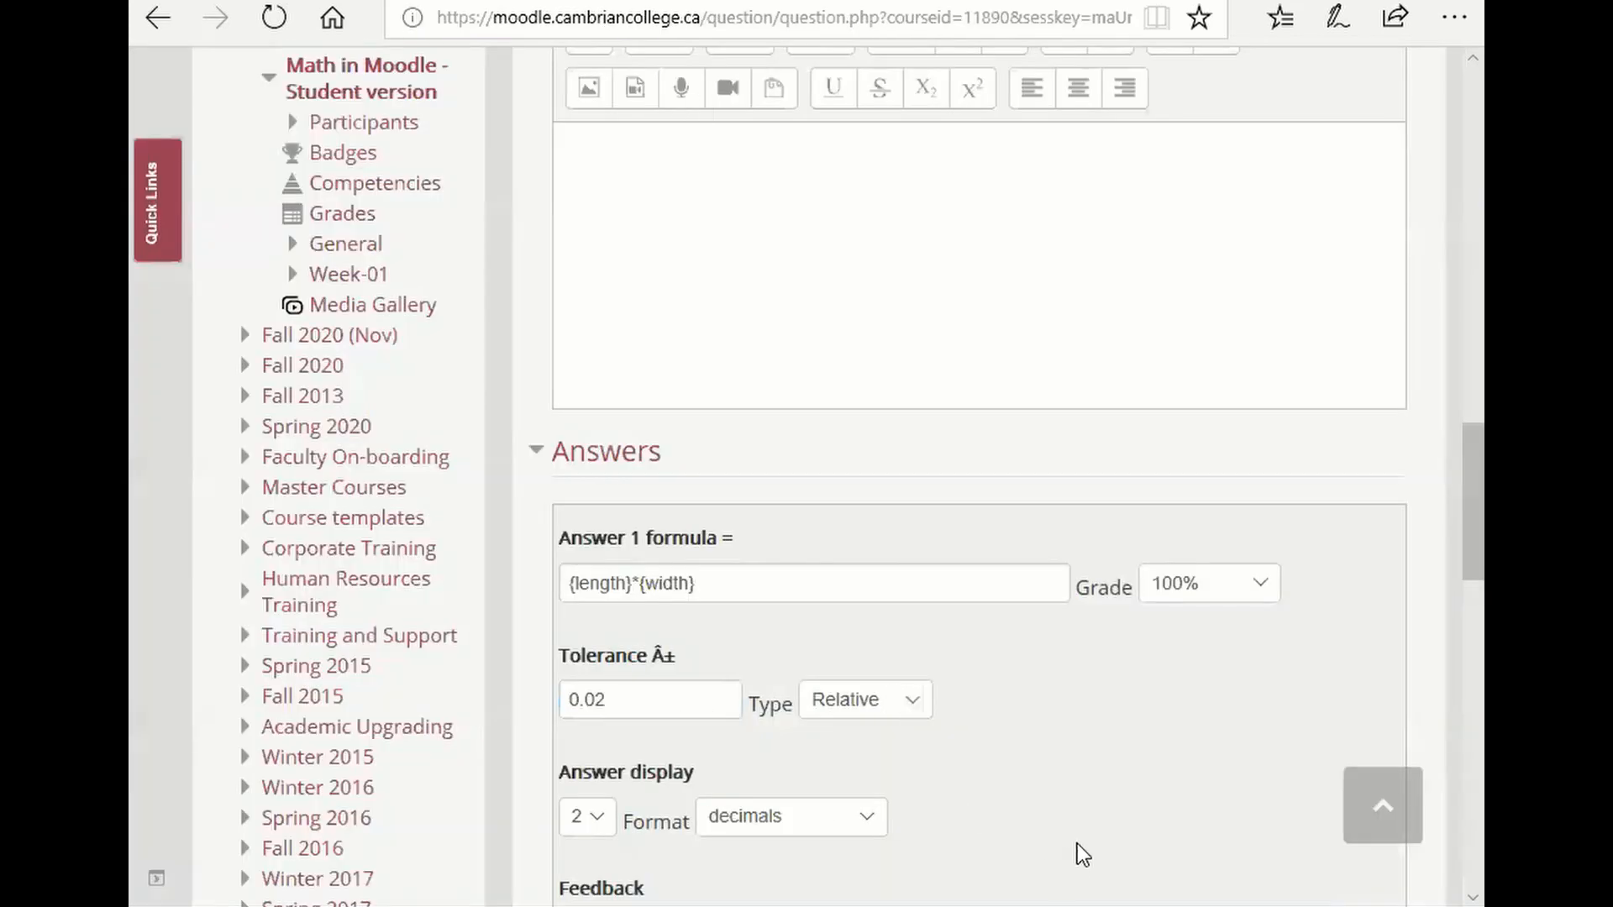
Set the answer display to 5 significant figures
scroll(1087, 762, "down", 3)
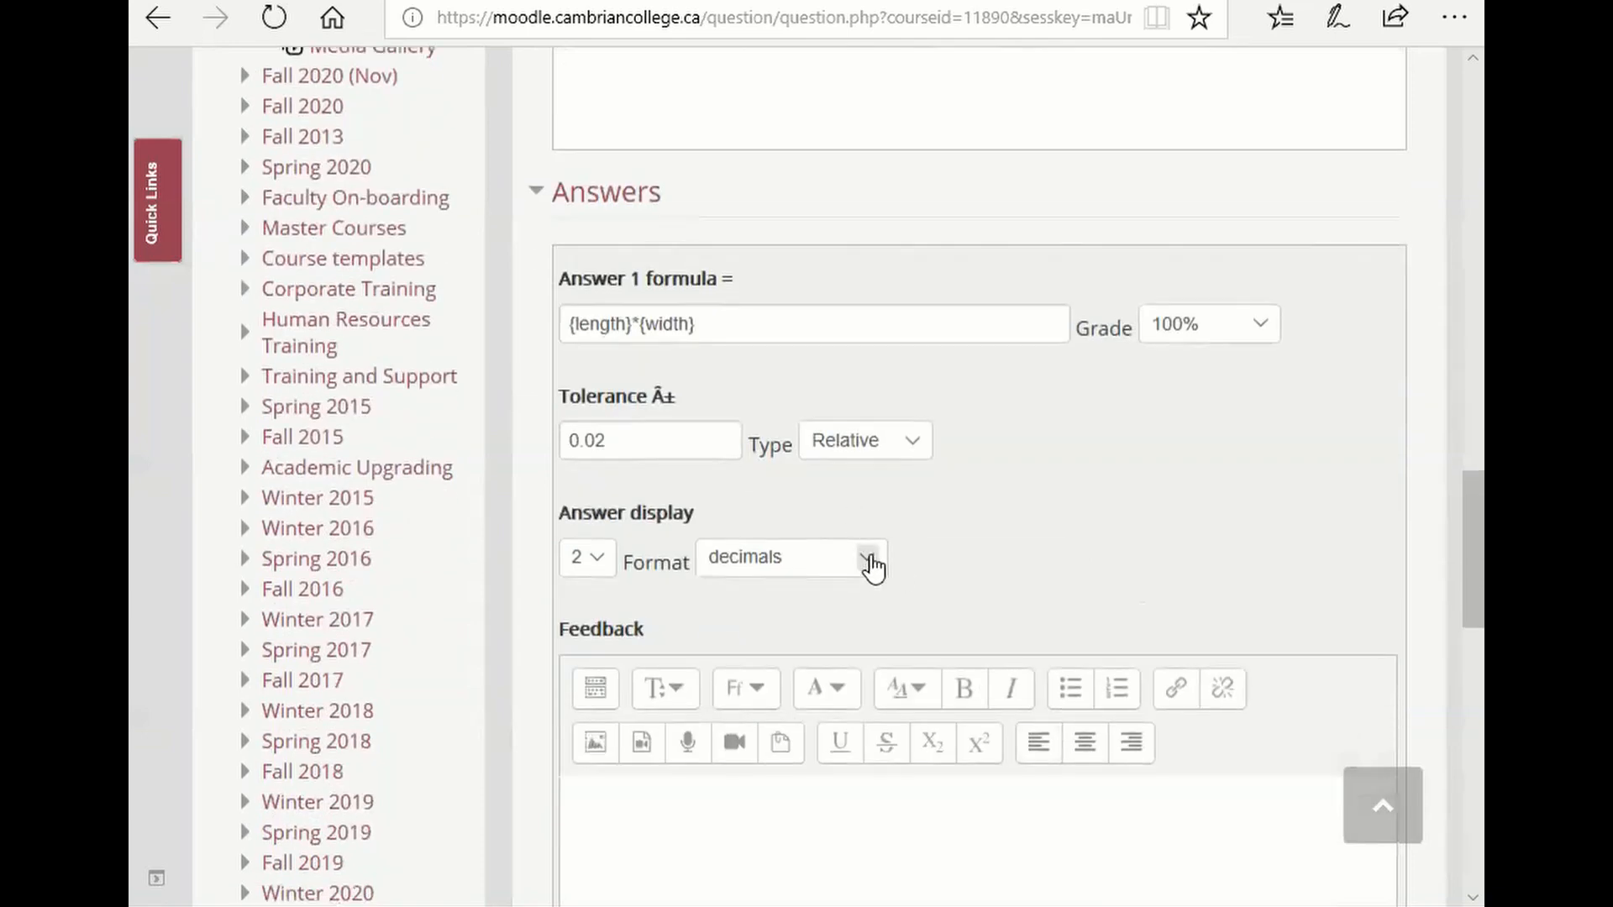
left_click(871, 564)
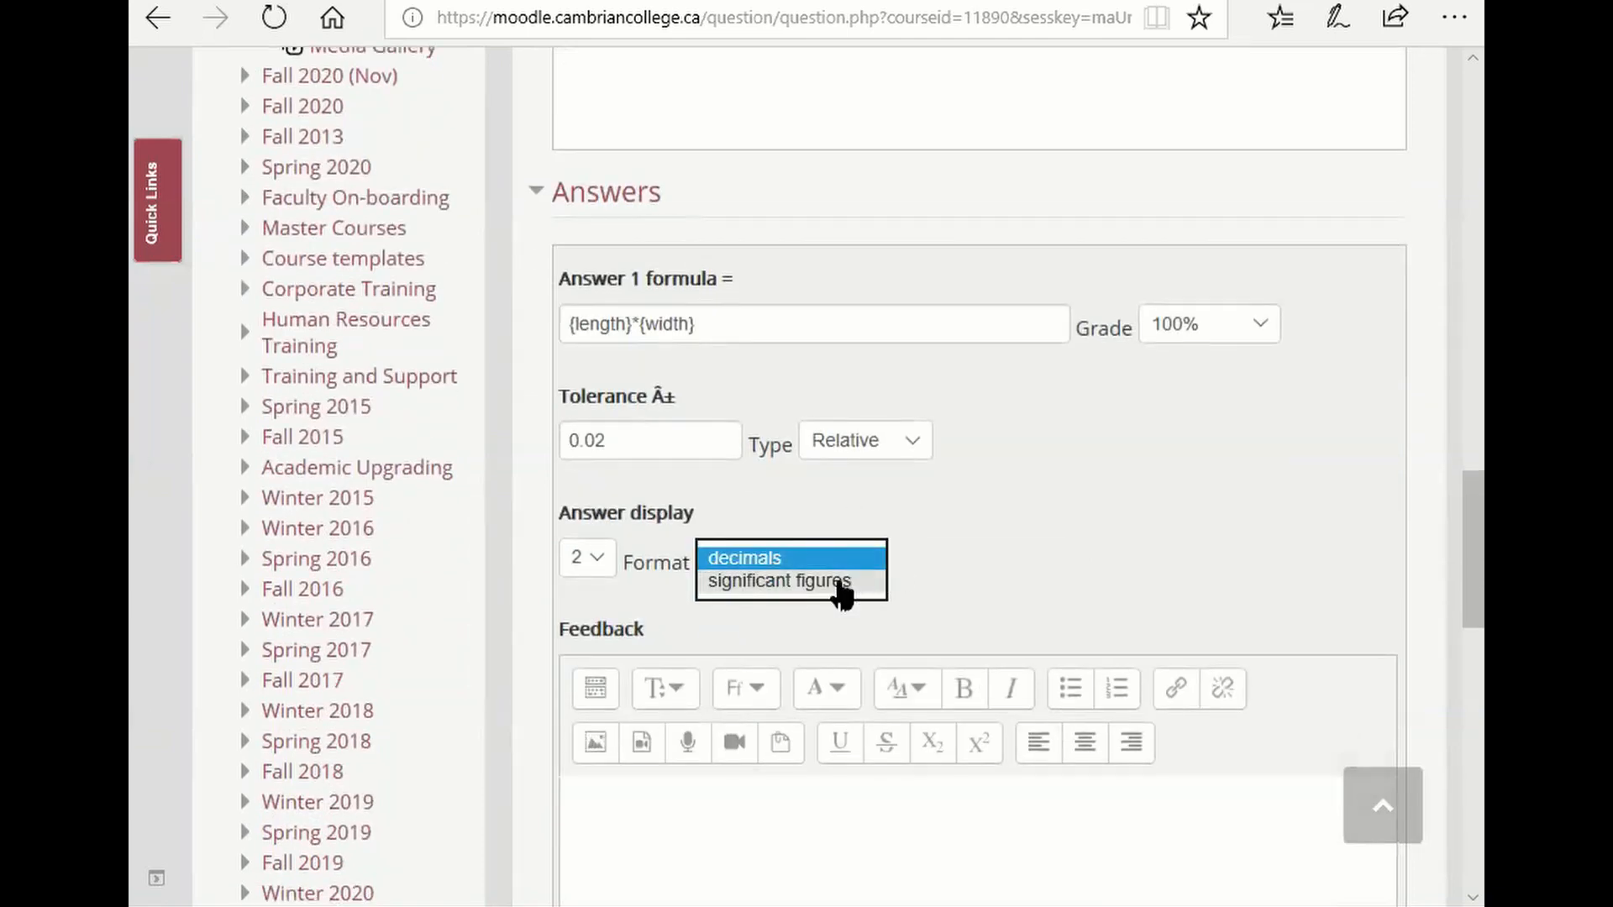
left_click(831, 581)
left_click(609, 559)
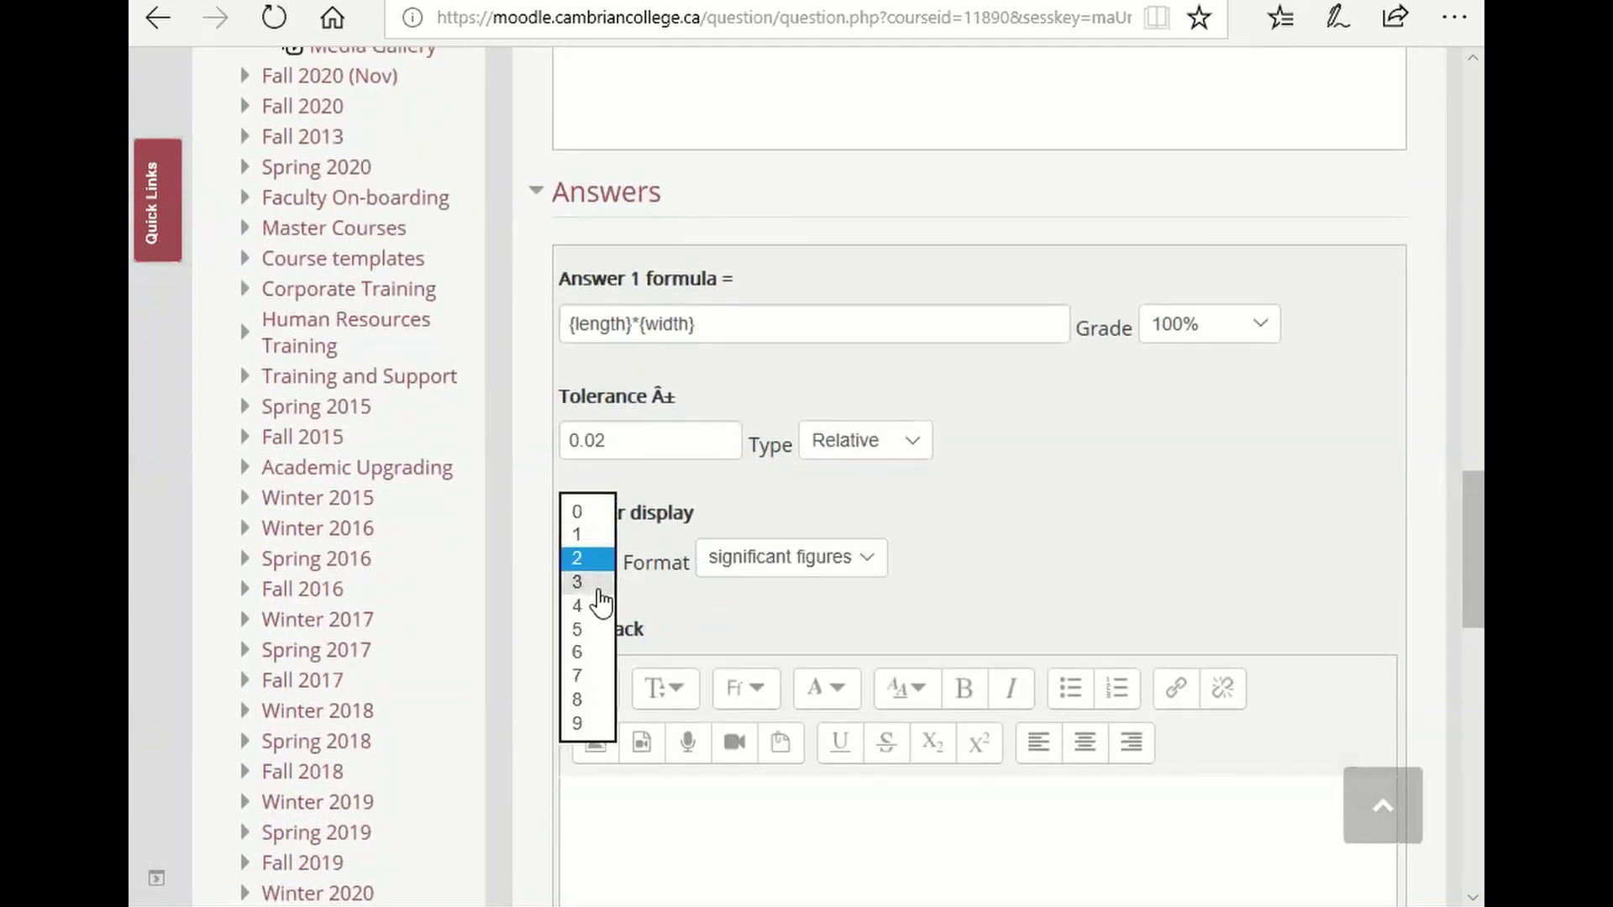
left_click(598, 629)
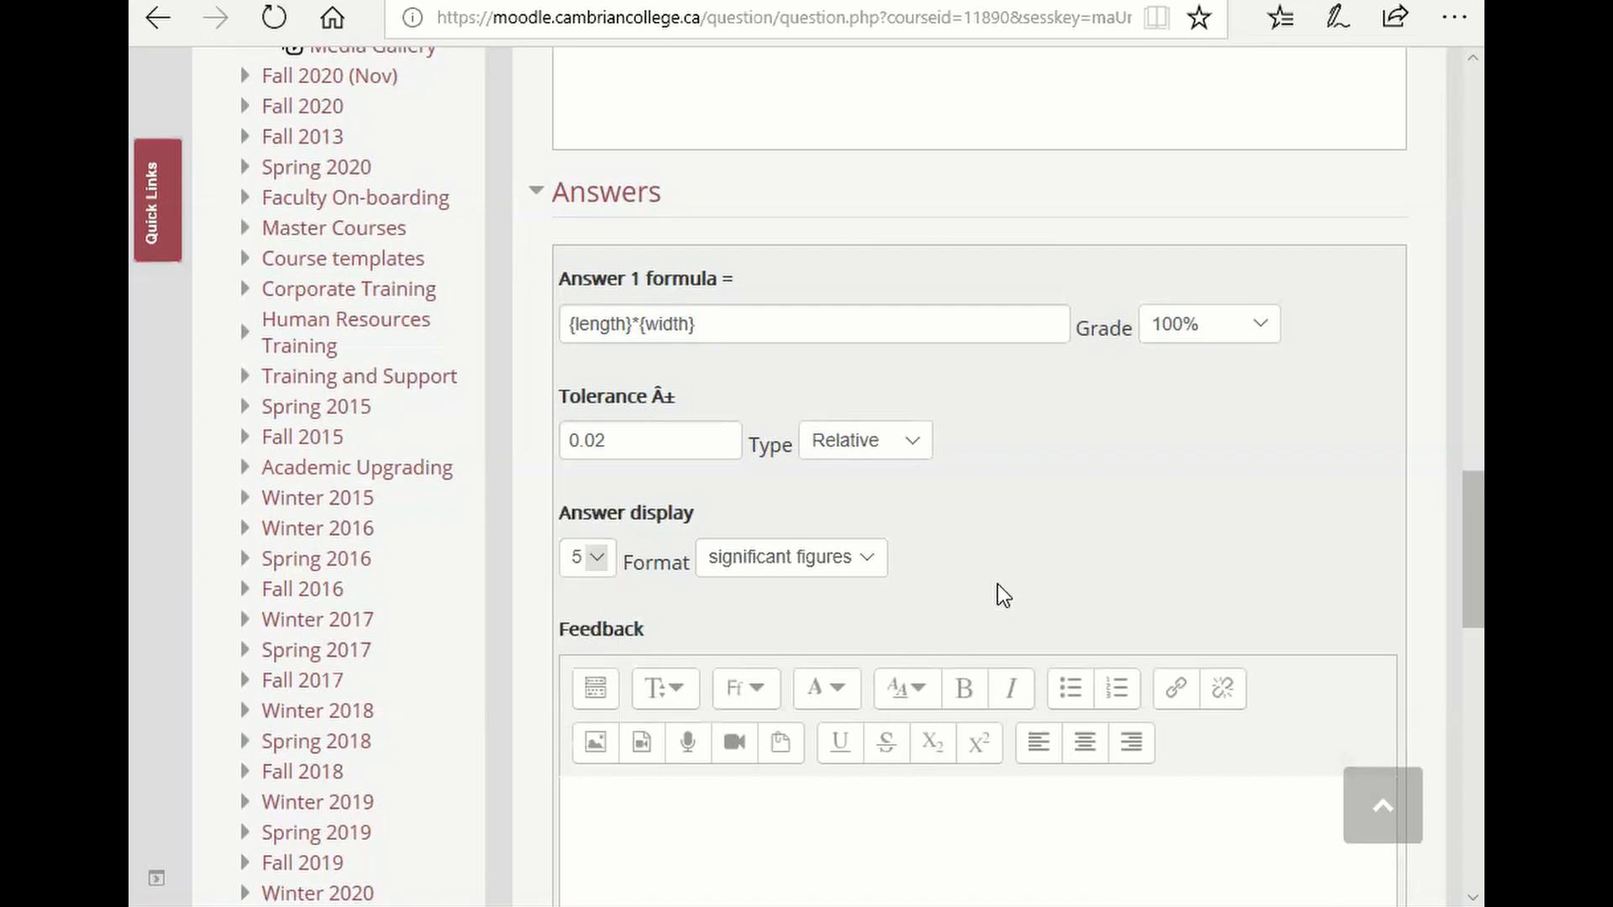
Save the calculated question, leaving the feedback, unit handling and multiple tries settings as they are
scroll(1000, 408, "down", 3)
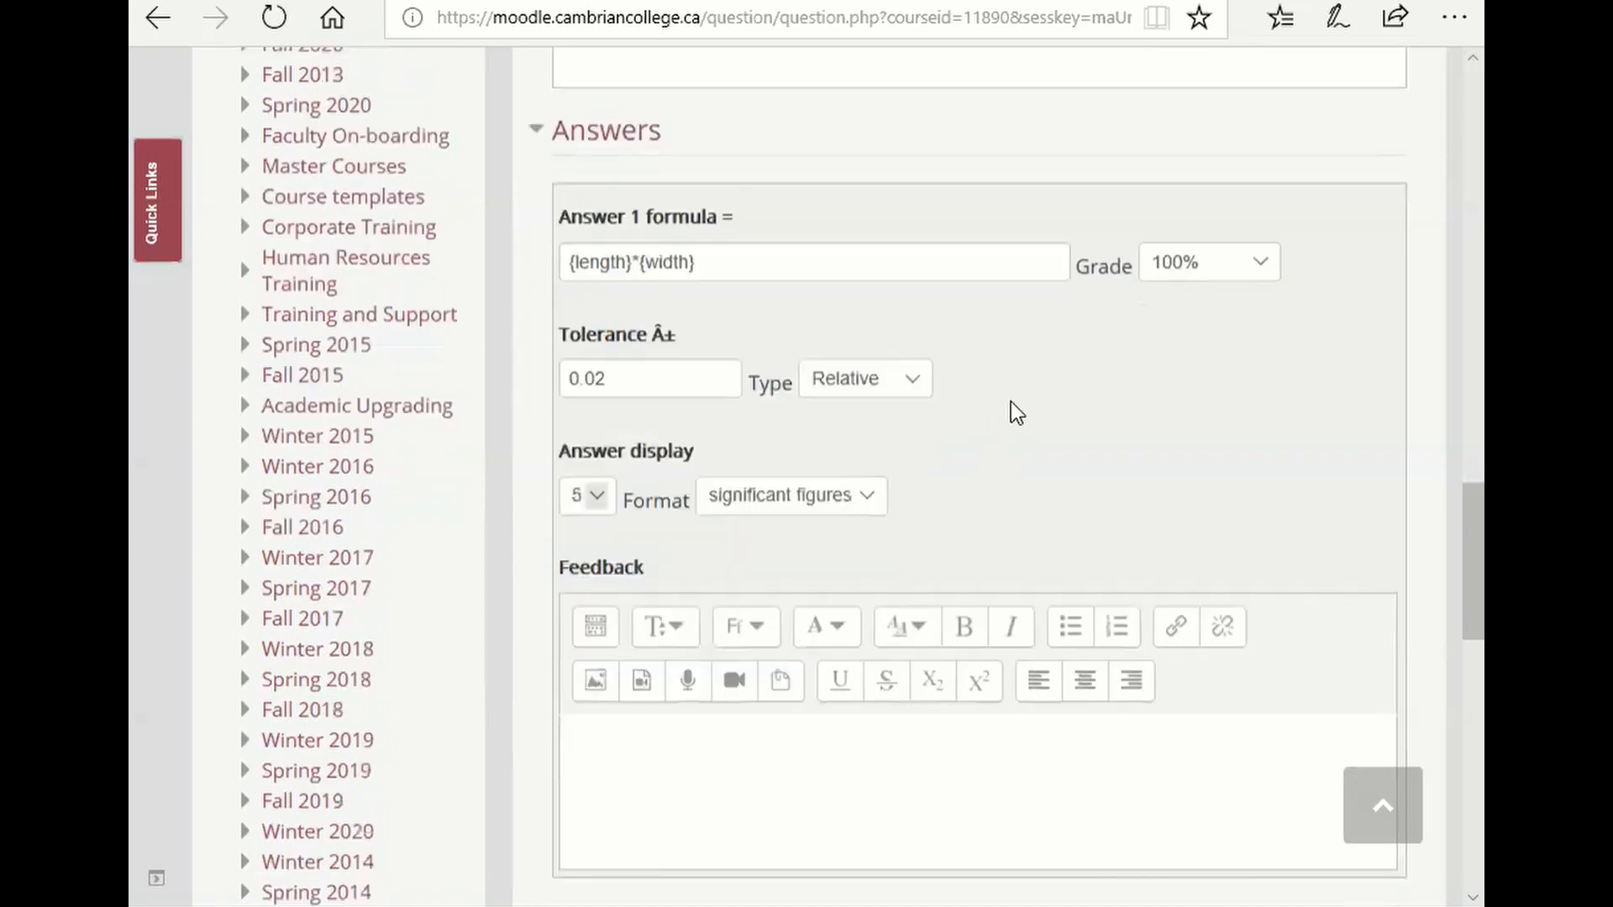
scroll(922, 603, "down", 2)
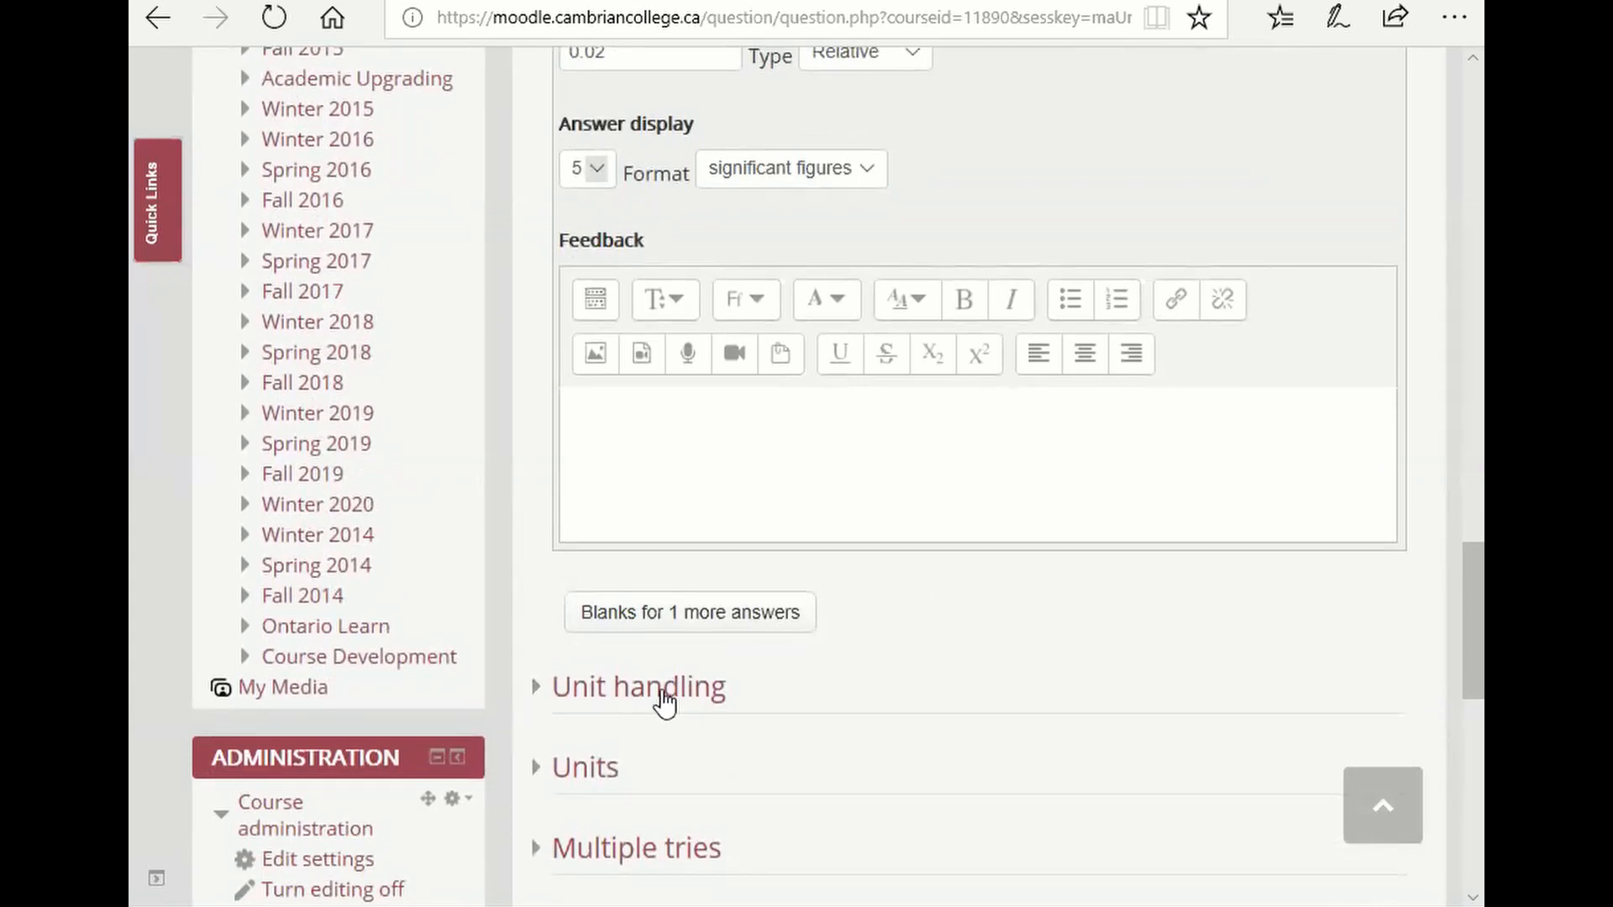
scroll(630, 619, "down", 5)
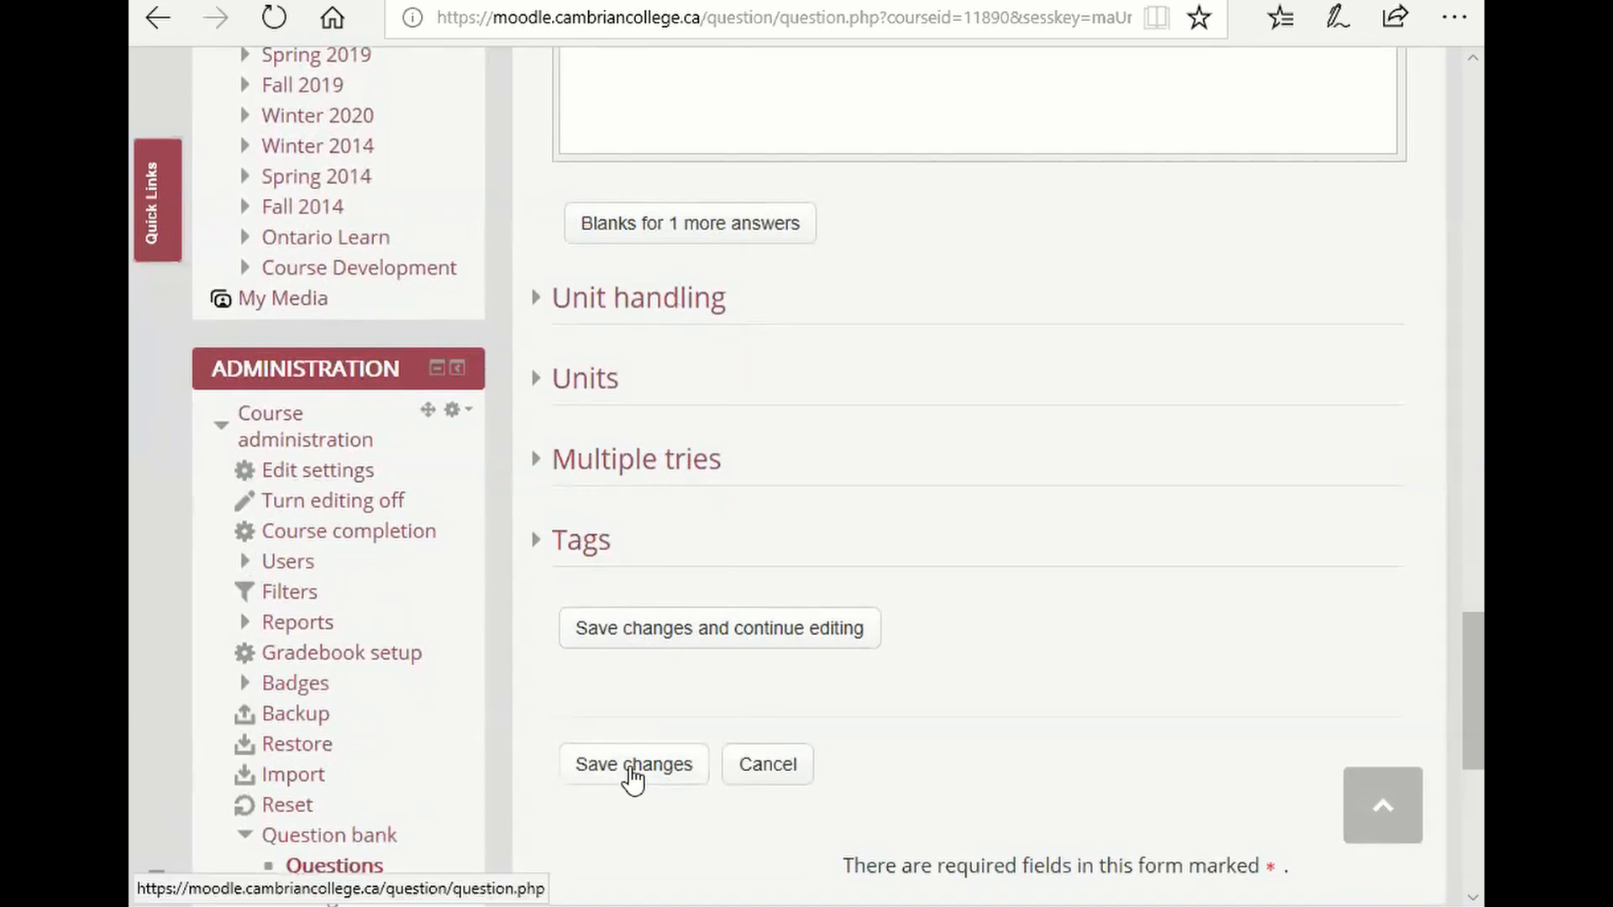
left_click(631, 771)
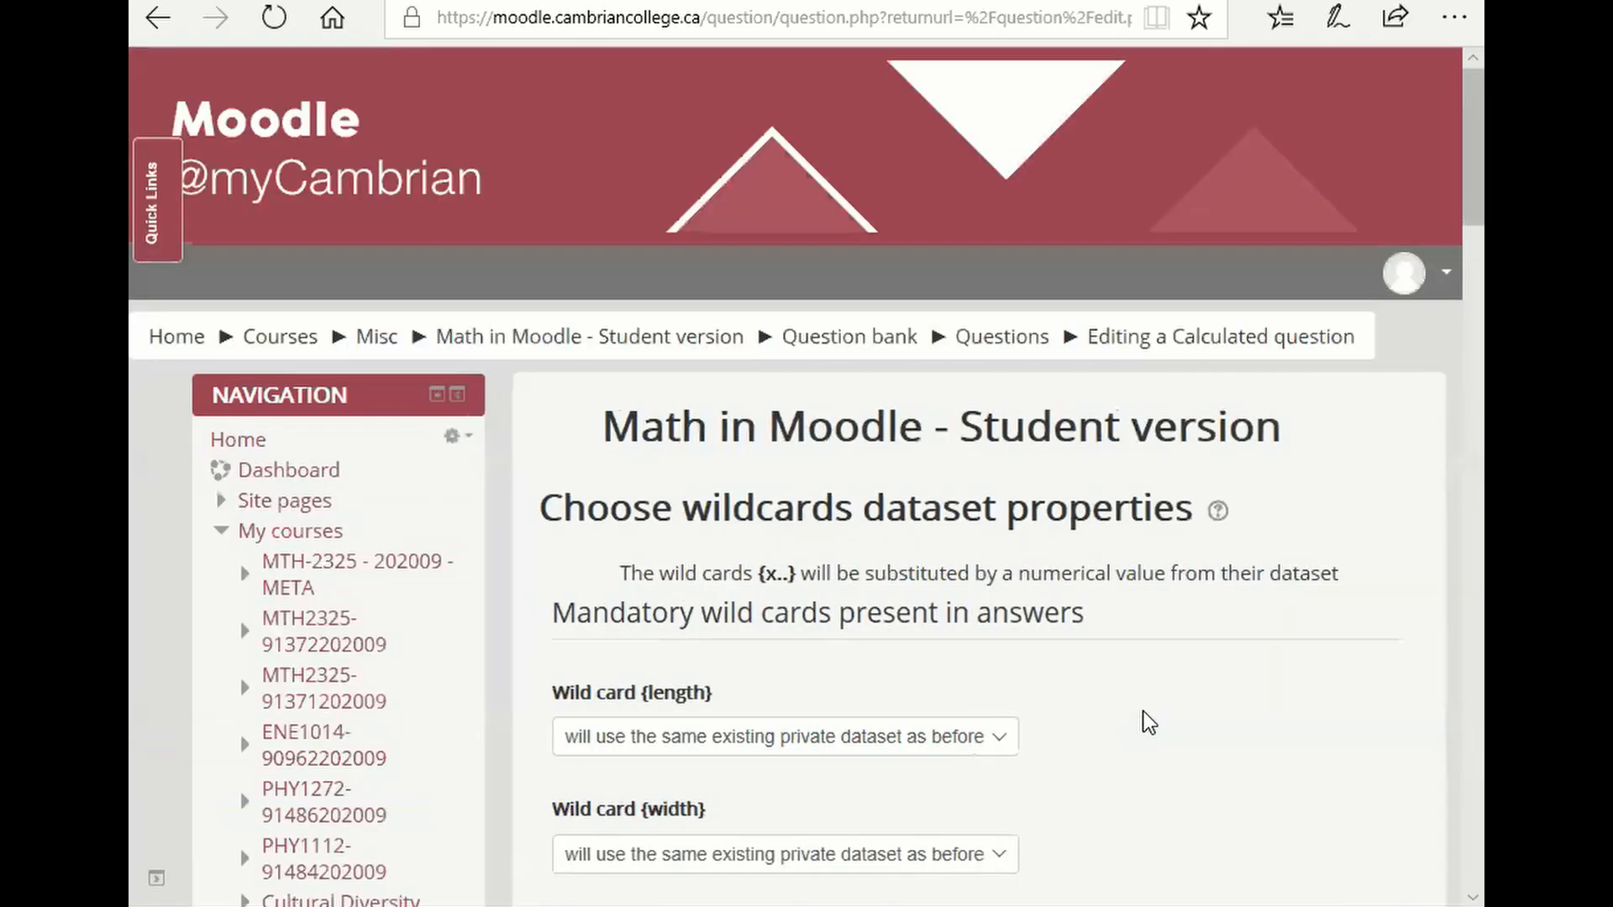
Make both the {length} and {width} wildcards use a new shared dataset
scroll(1156, 688, "down", 3)
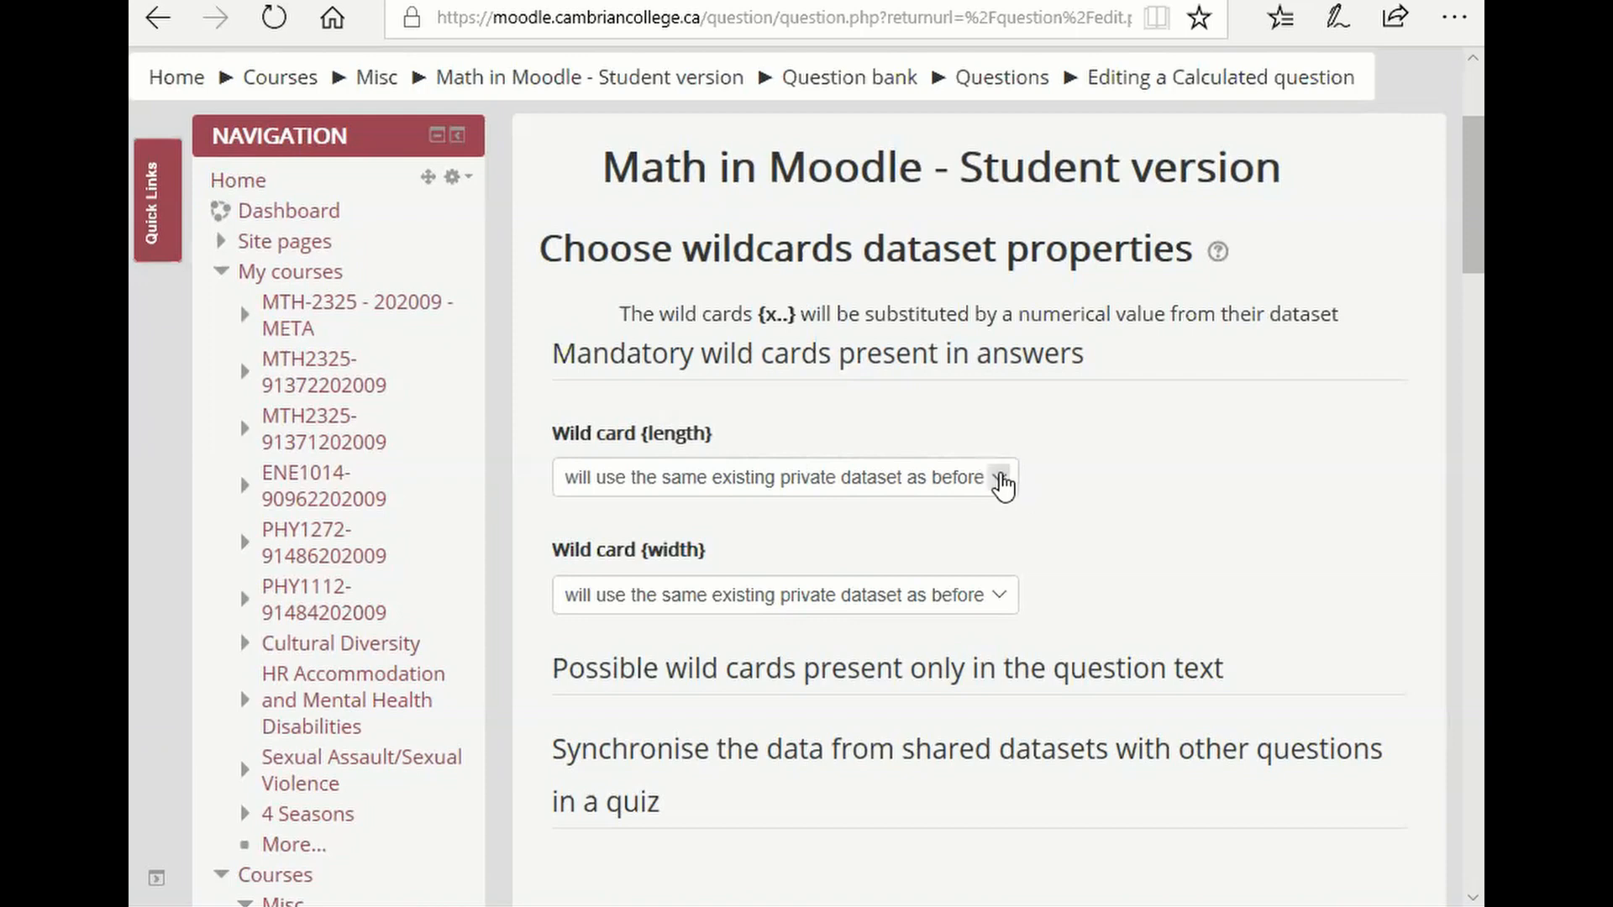
left_click(1001, 480)
left_click(865, 502)
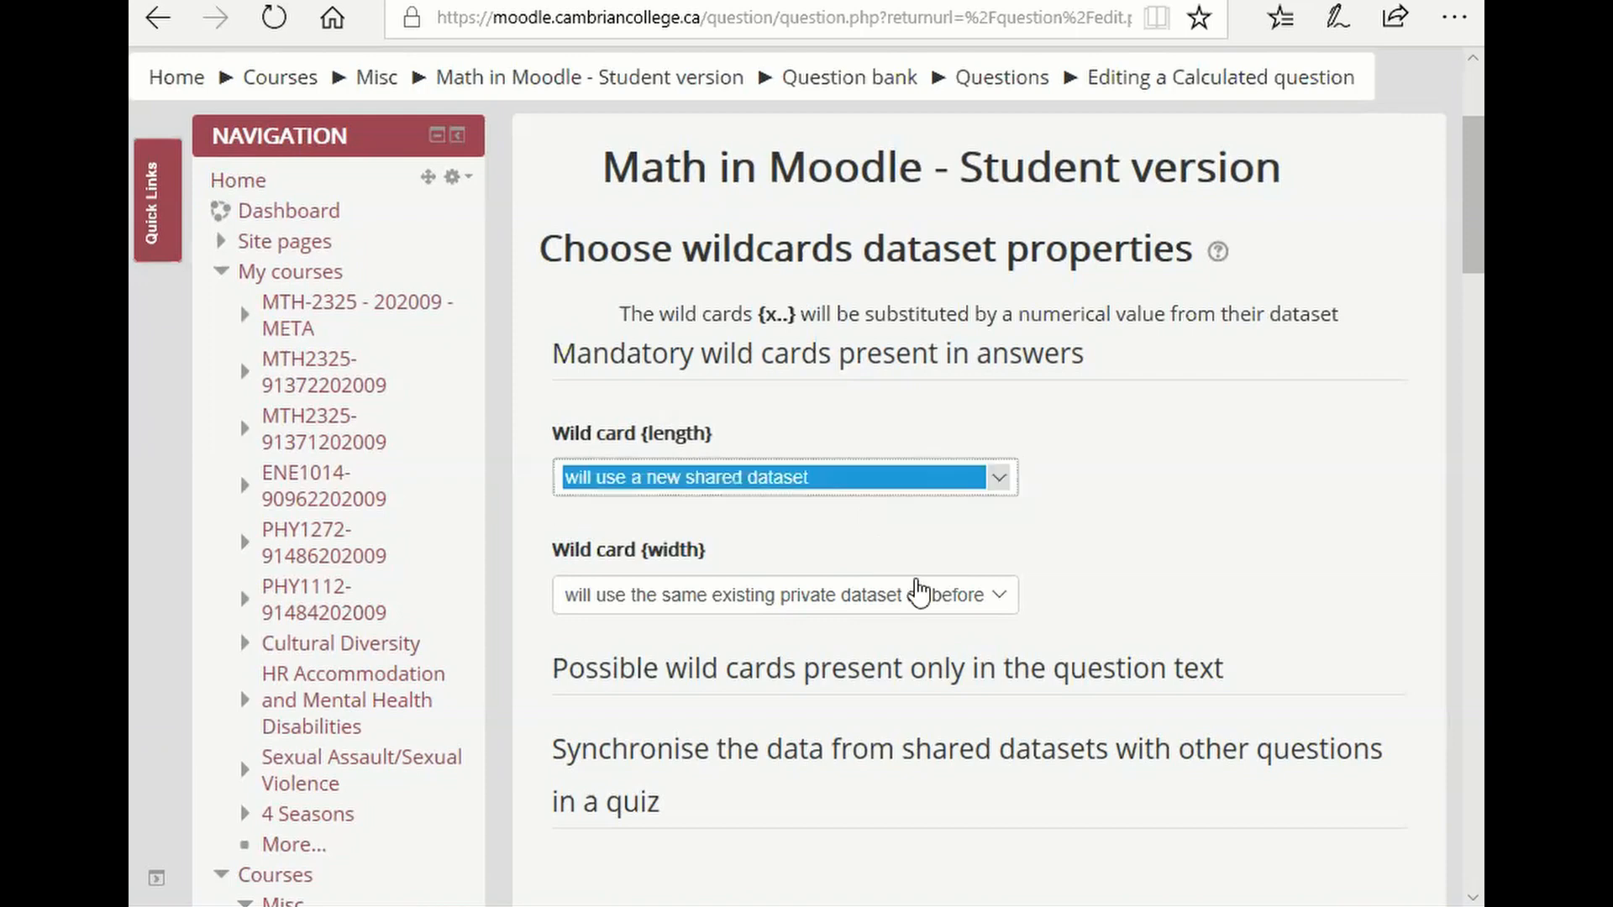
left_click(1004, 598)
left_click(847, 620)
left_click(1105, 556)
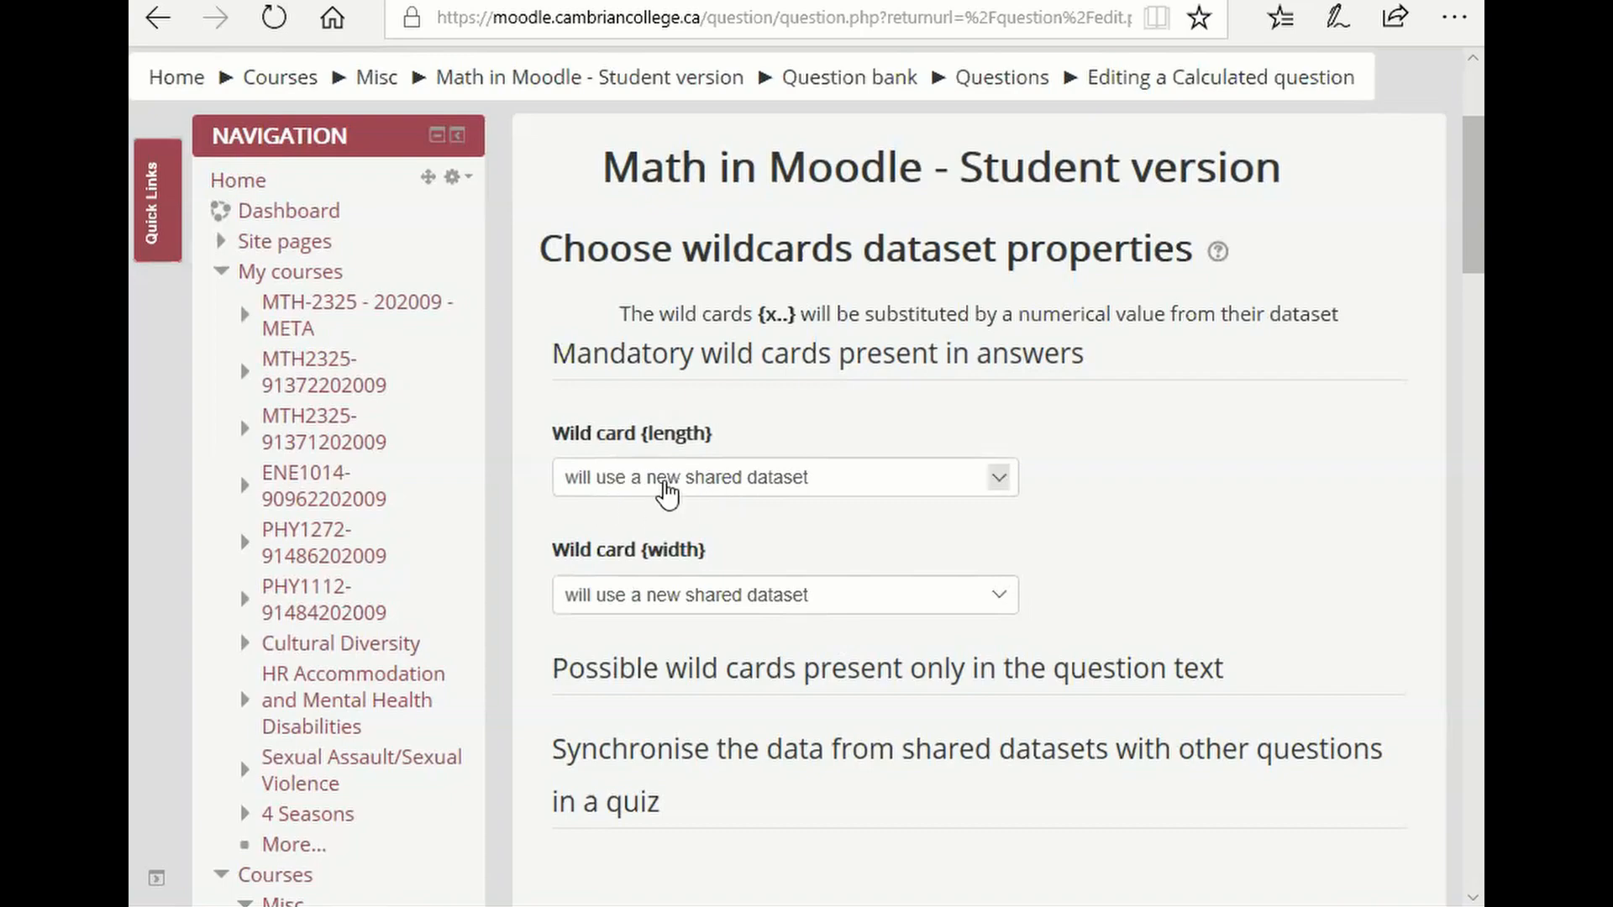
Choose Synchronise for the shared datasets and continue to editing the wildcard datasets
scroll(1185, 590, "down", 3)
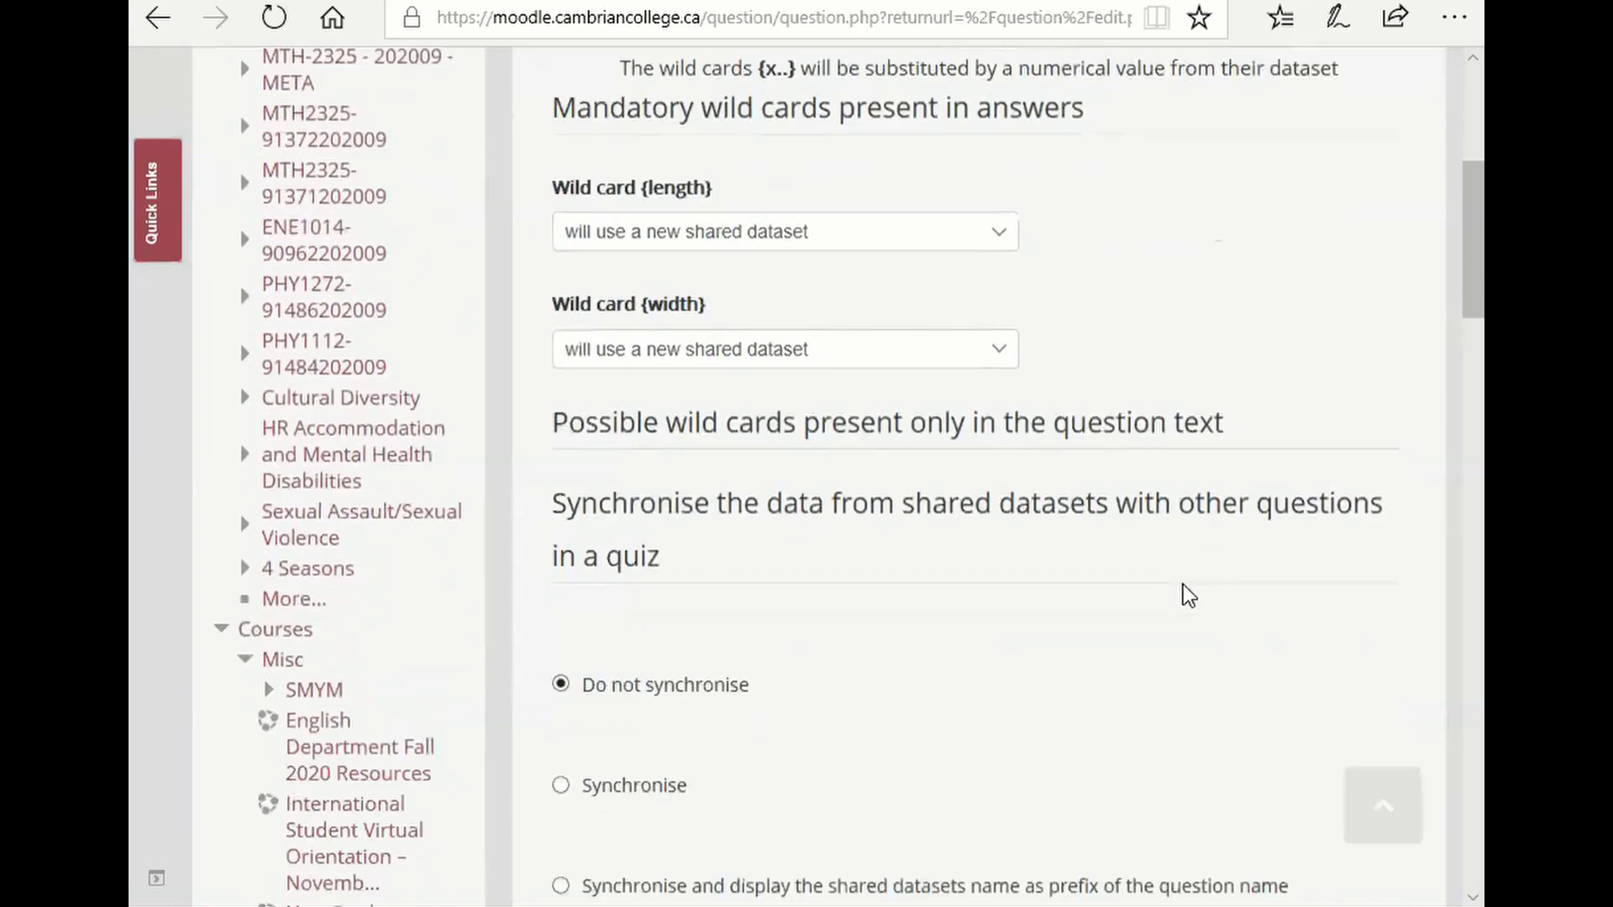
scroll(1177, 589, "down", 3)
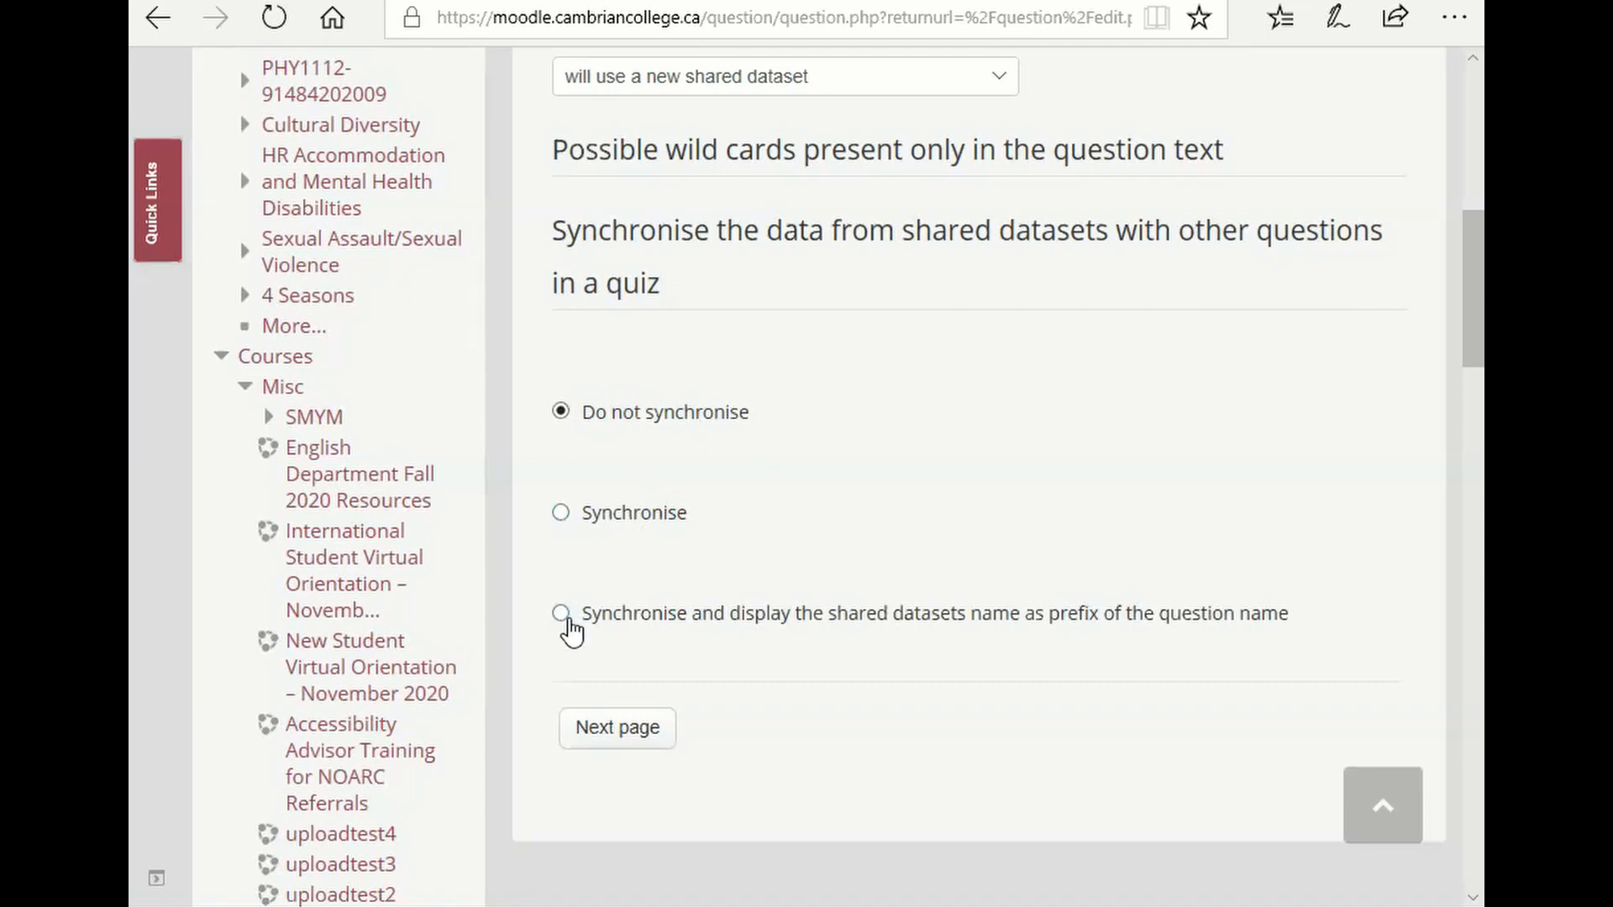
left_click(560, 613)
left_click(560, 514)
left_click(622, 729)
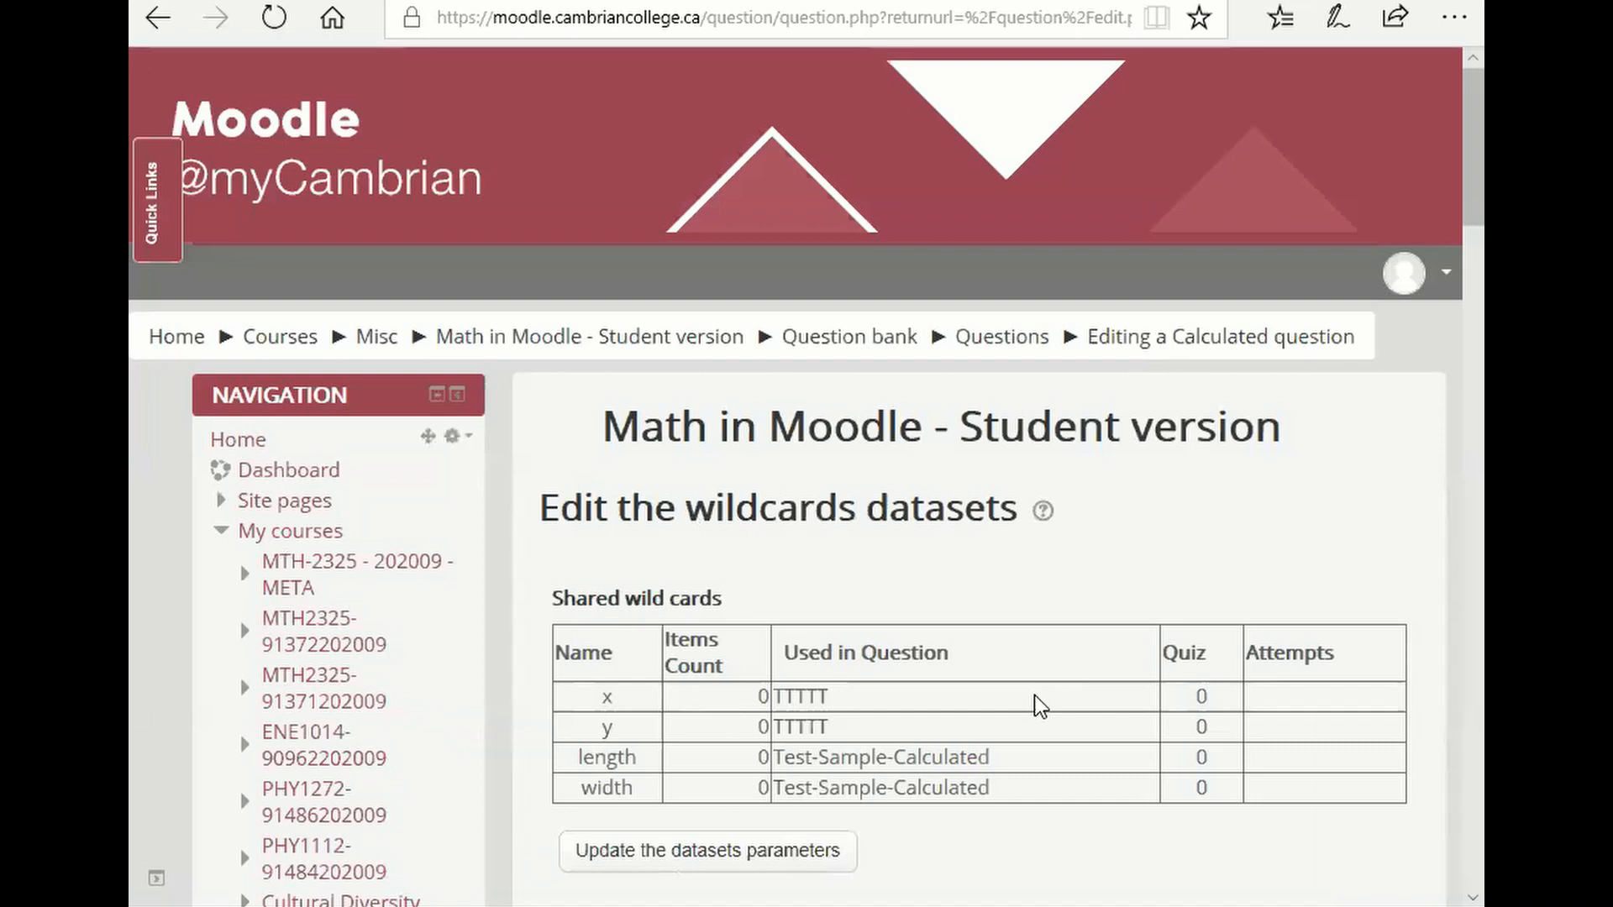
Set the shared {length} wildcard's range to minimum 5 and maximum 100, with 0 decimal places
scroll(1035, 696, "down", 3)
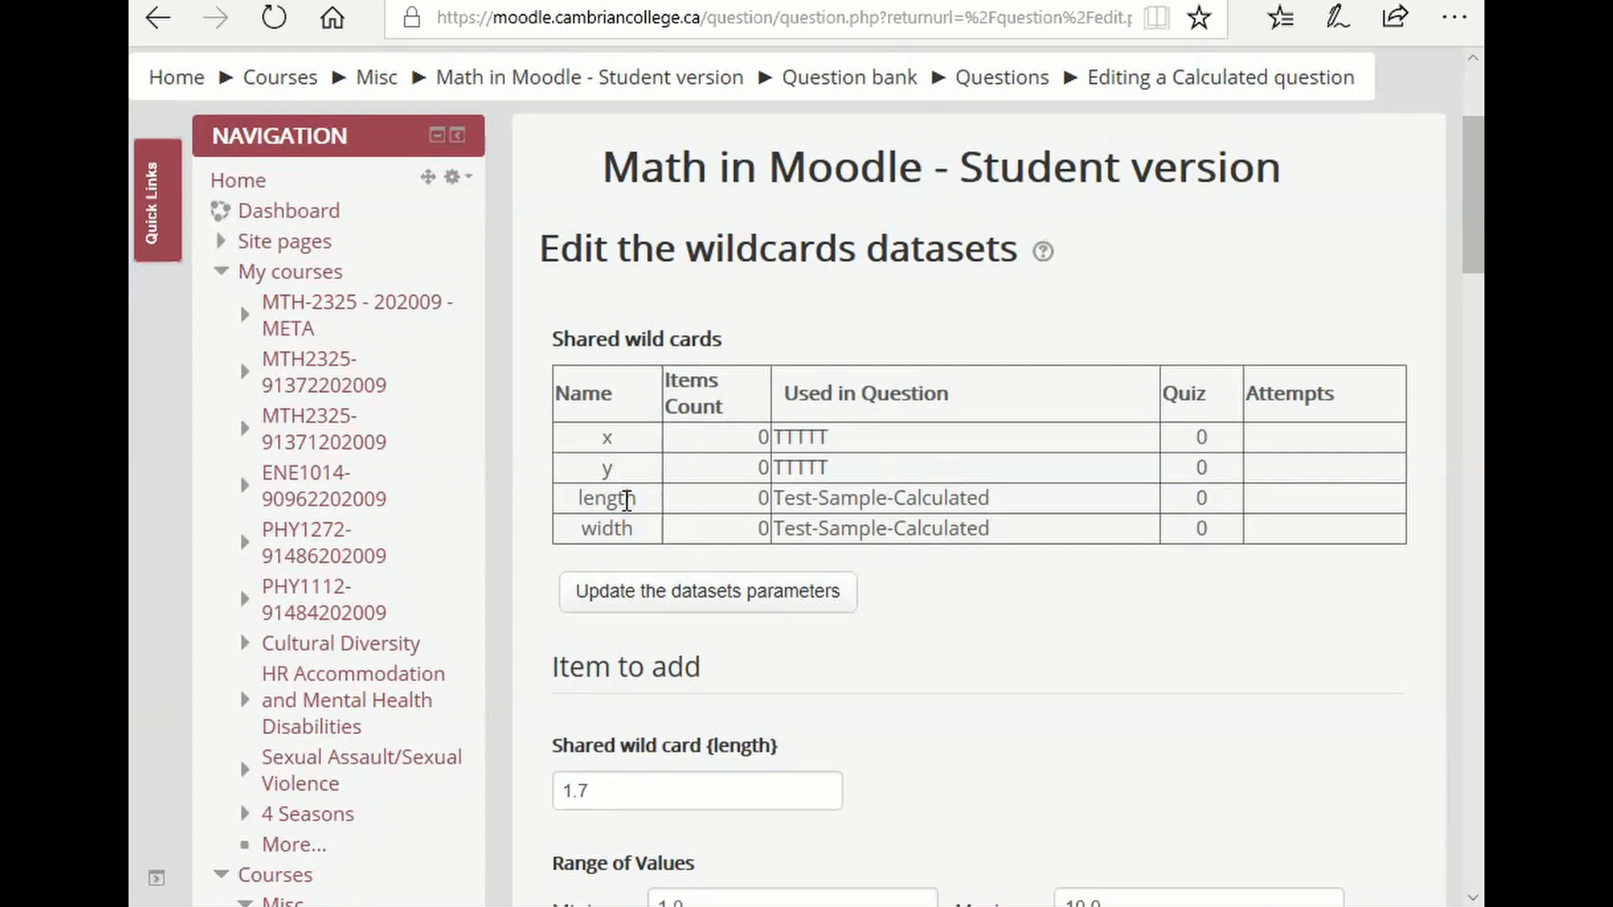
scroll(1024, 592, "down", 3)
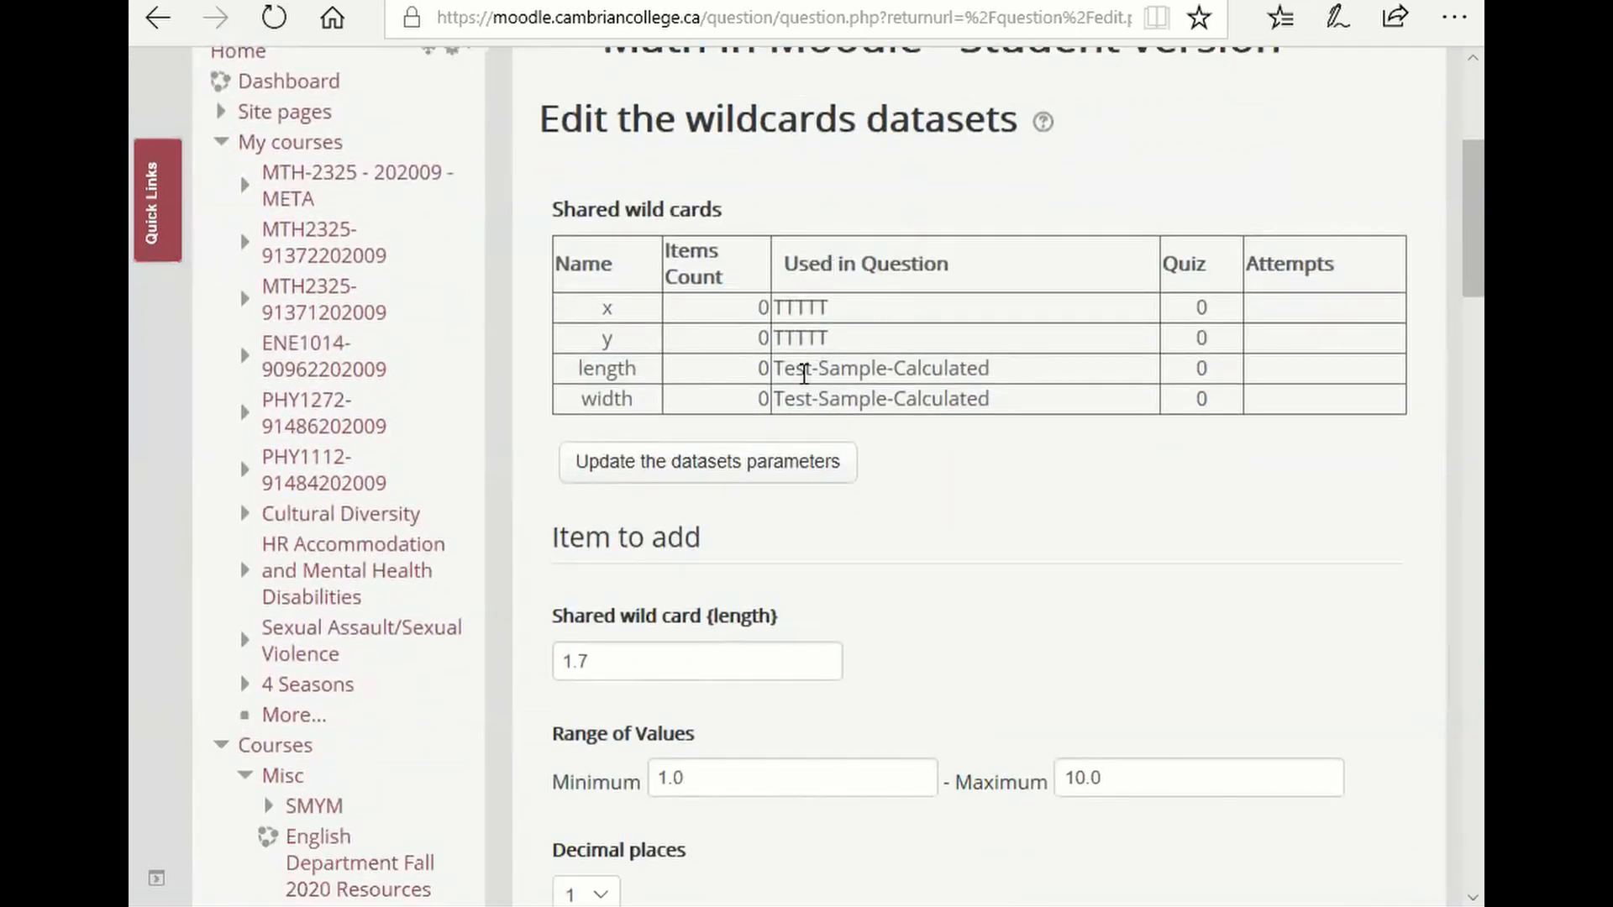
left_click_drag(783, 371, 997, 361)
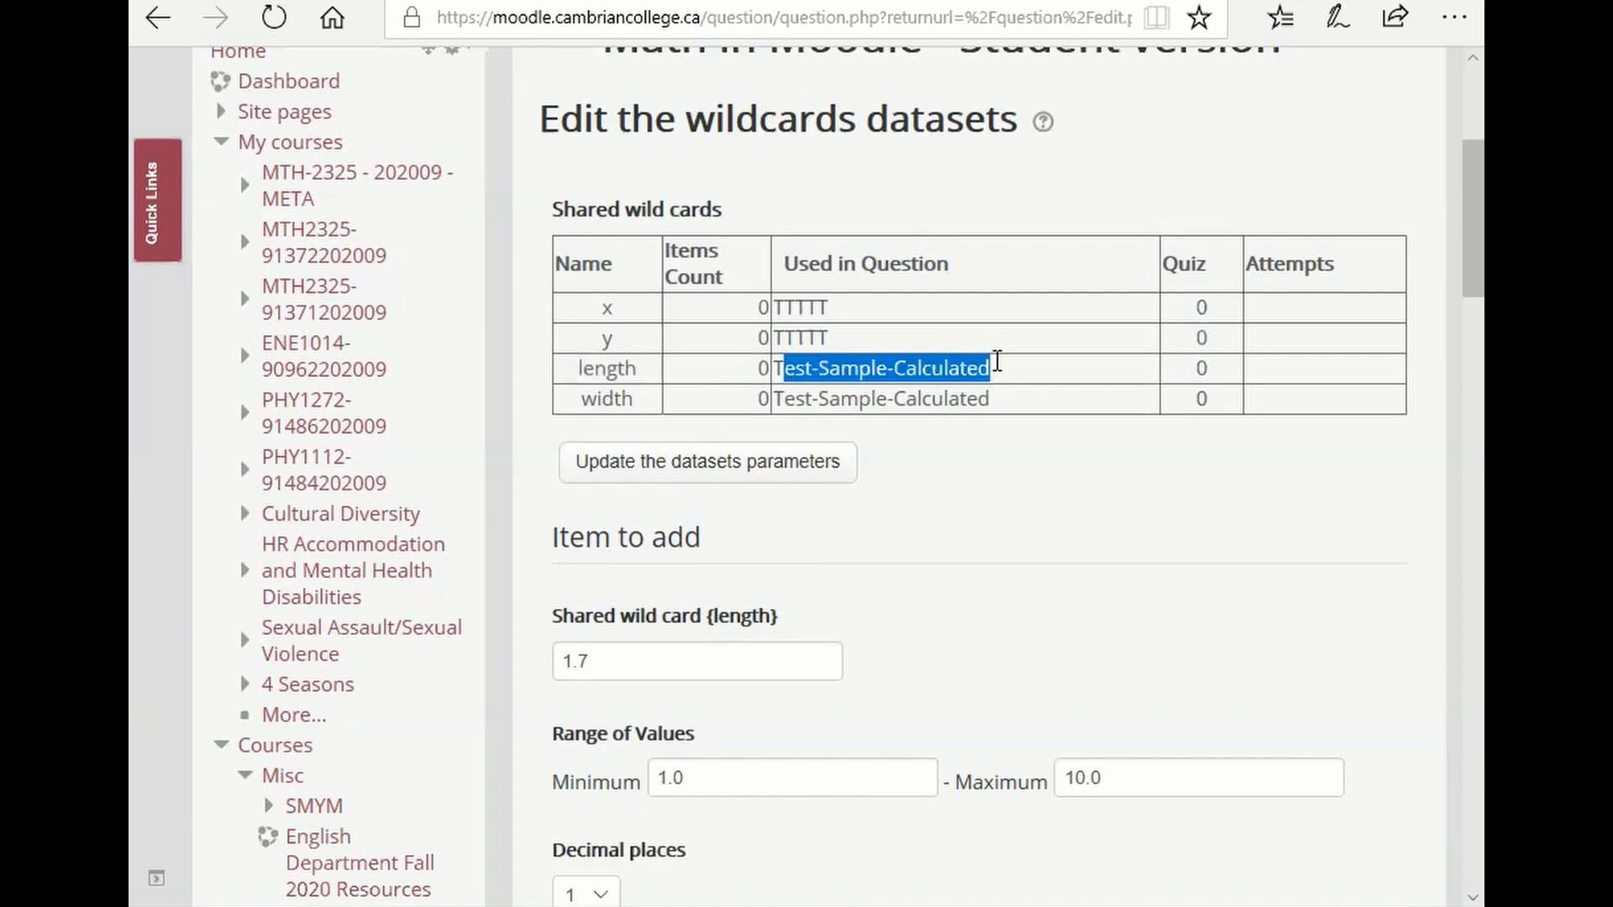
left_click(965, 538)
scroll(972, 612, "down", 5)
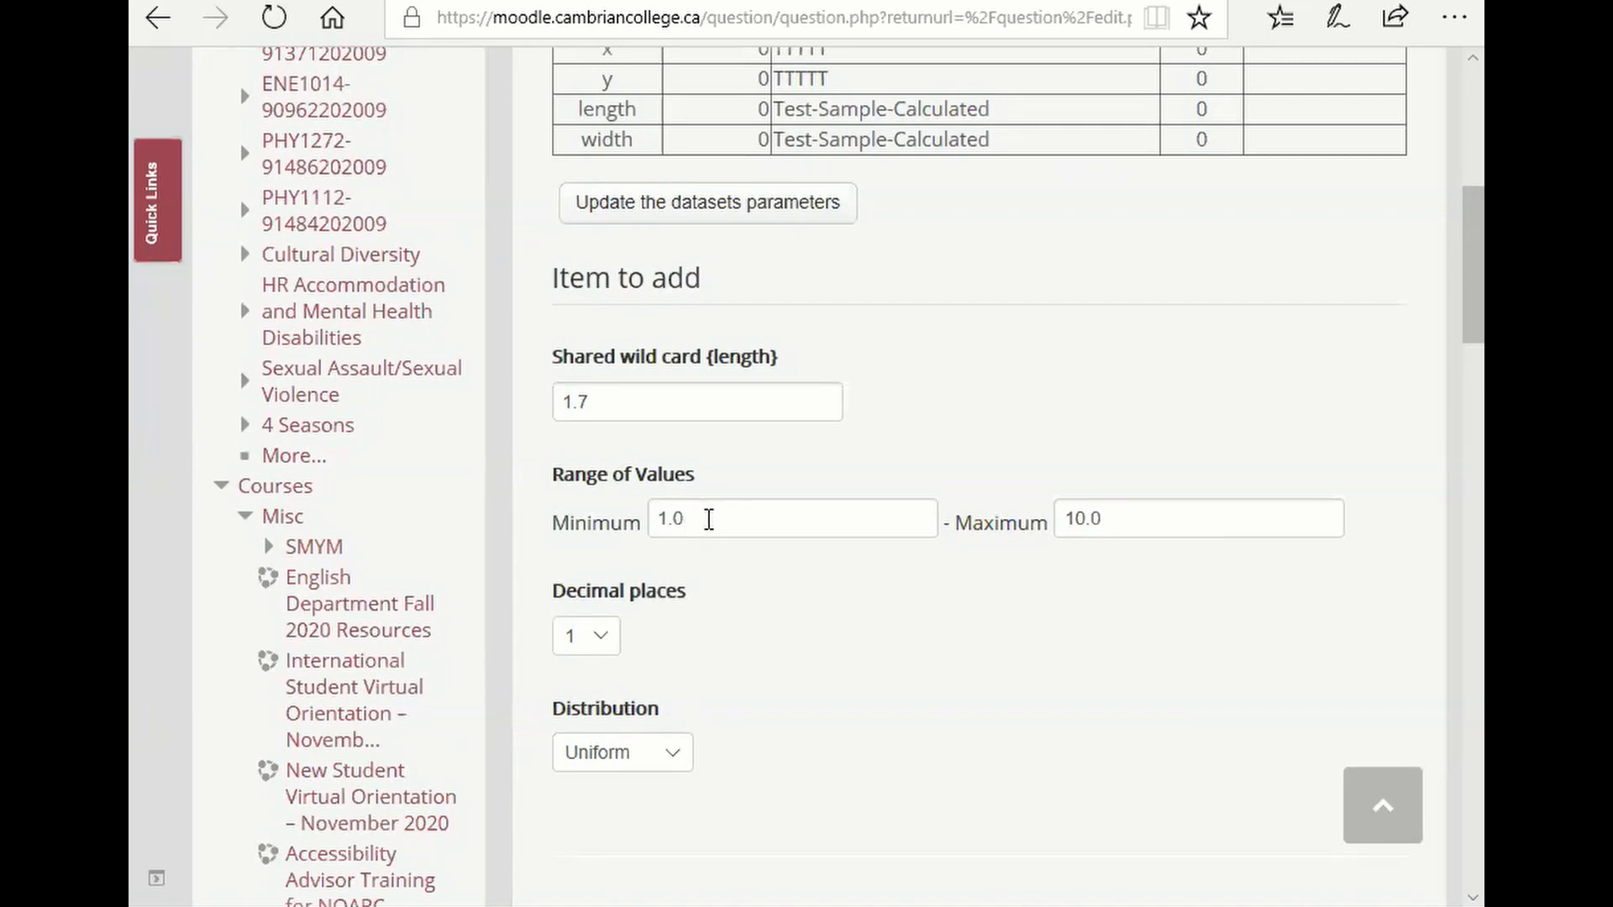
double_click(708, 518)
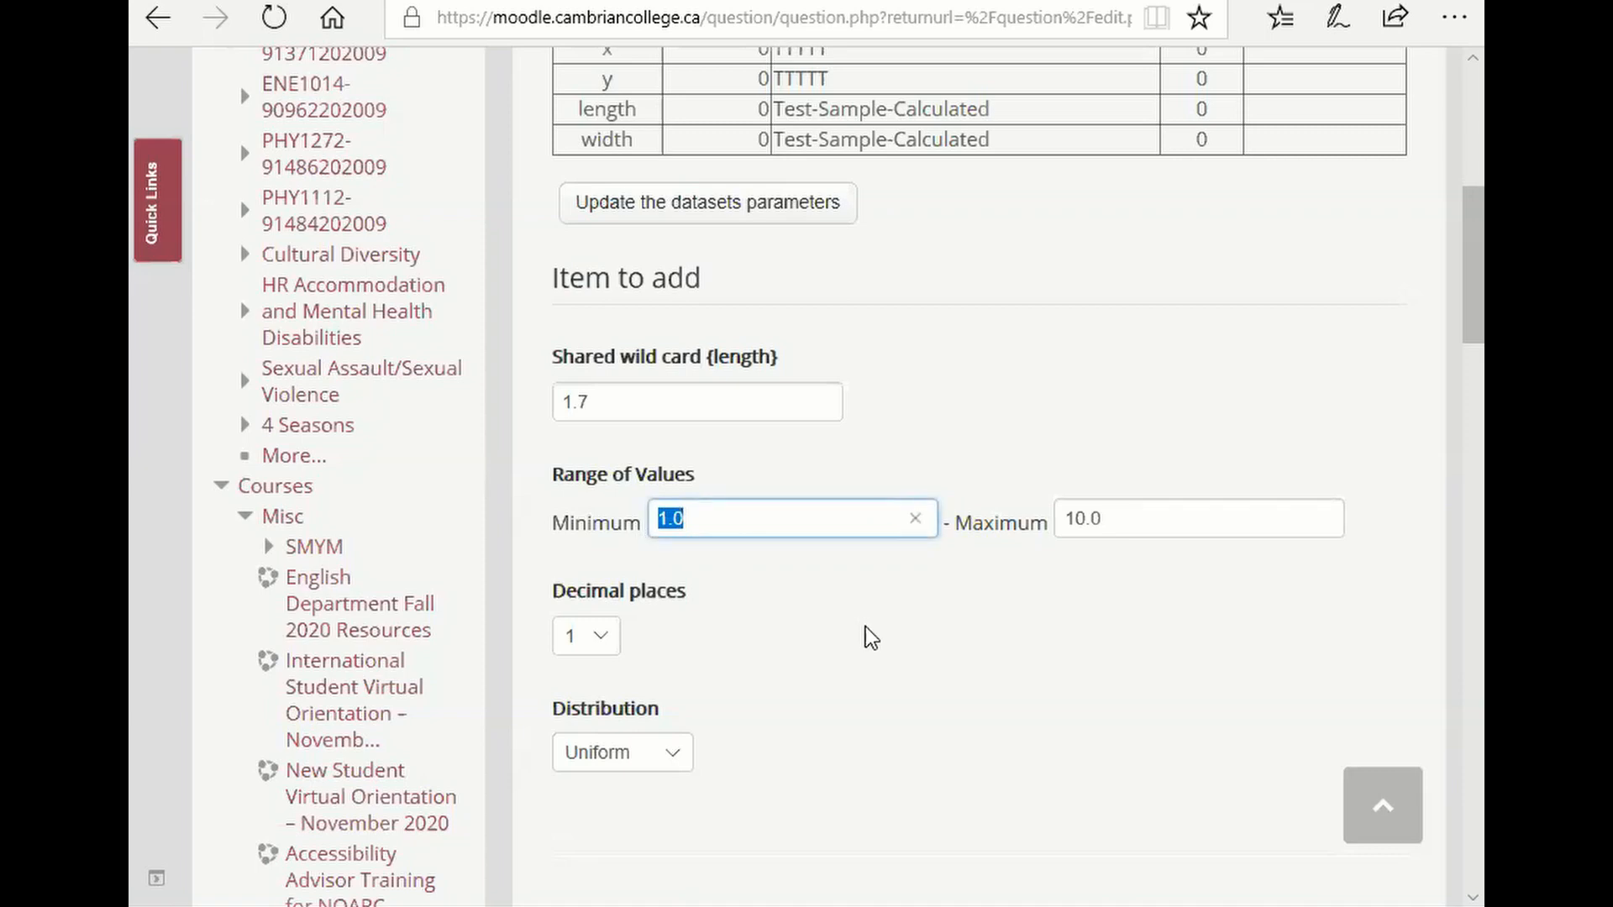
type("5")
double_click(1119, 522)
type("1")
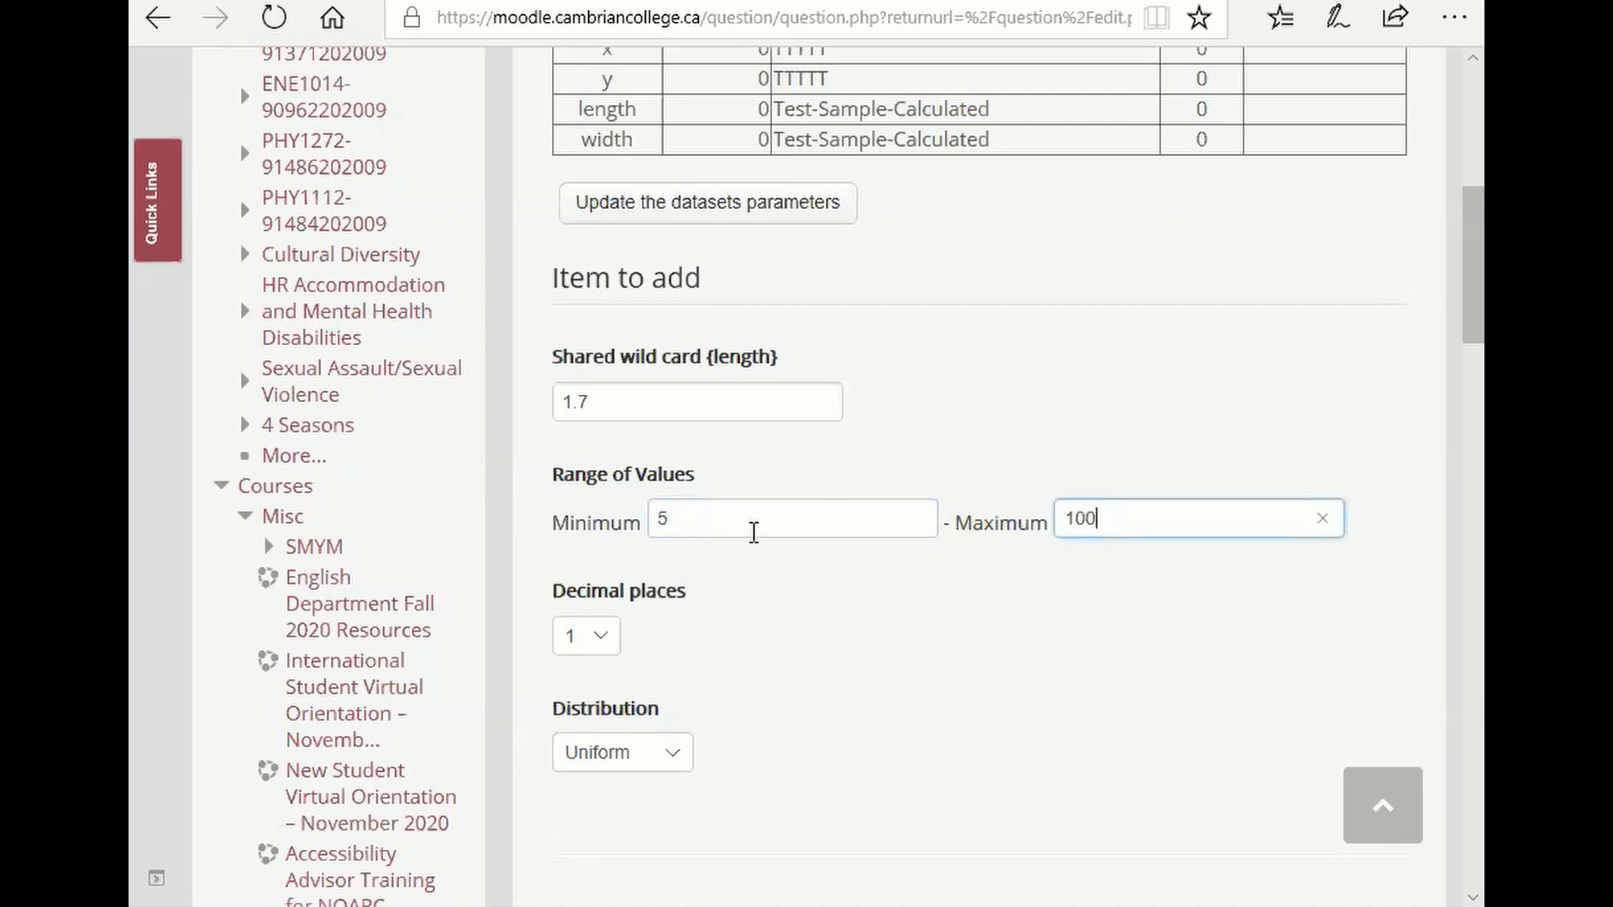
left_click(602, 640)
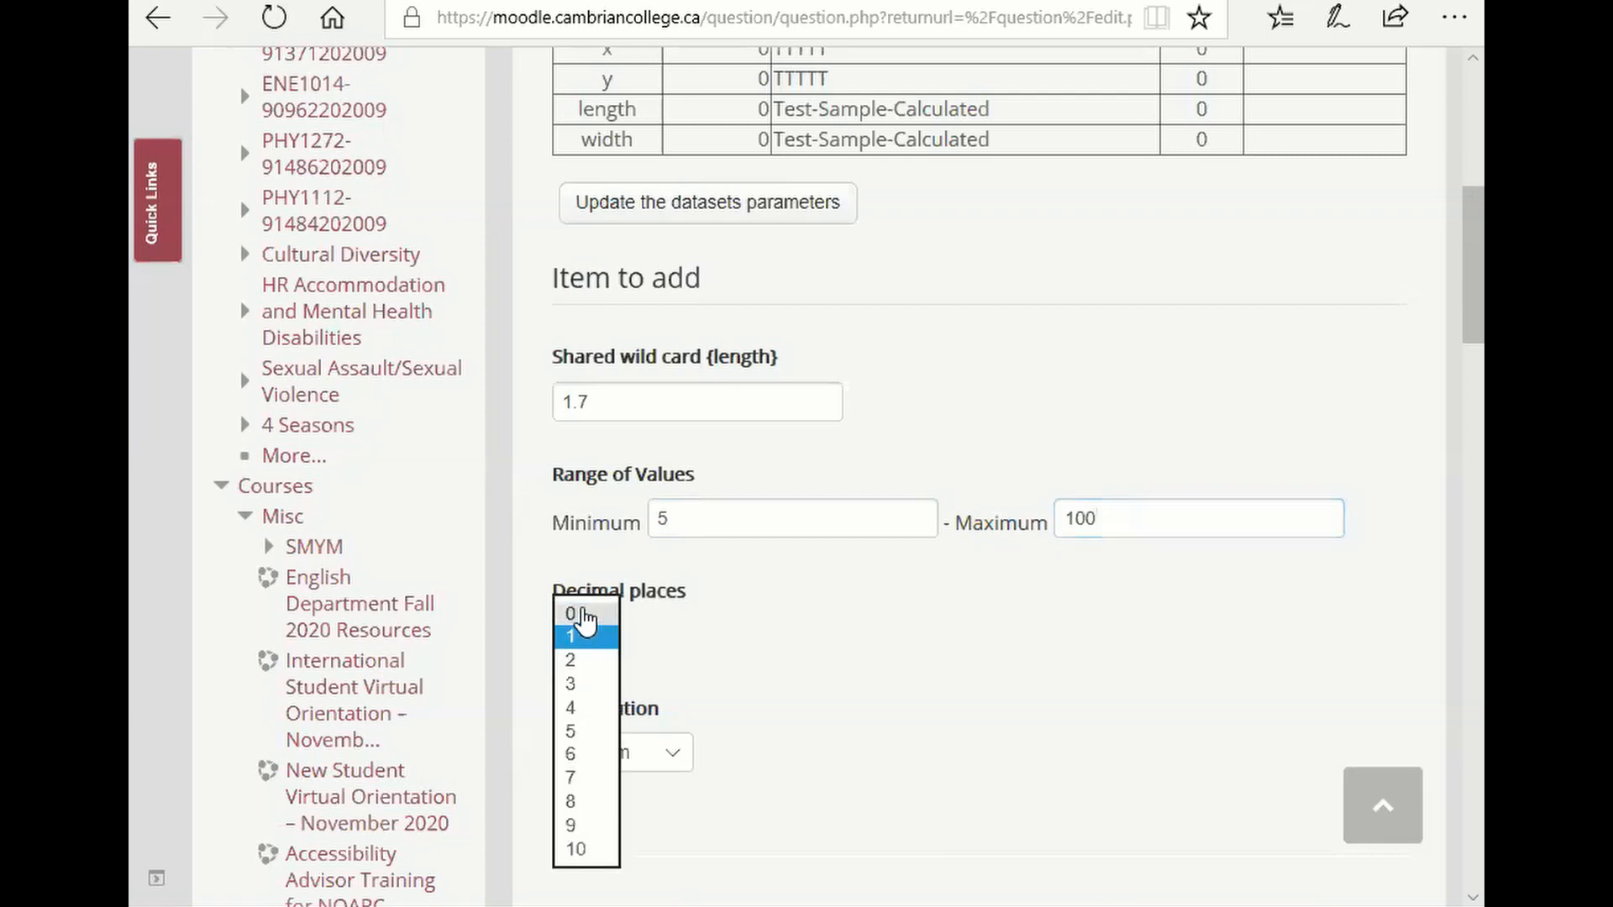
left_click(603, 615)
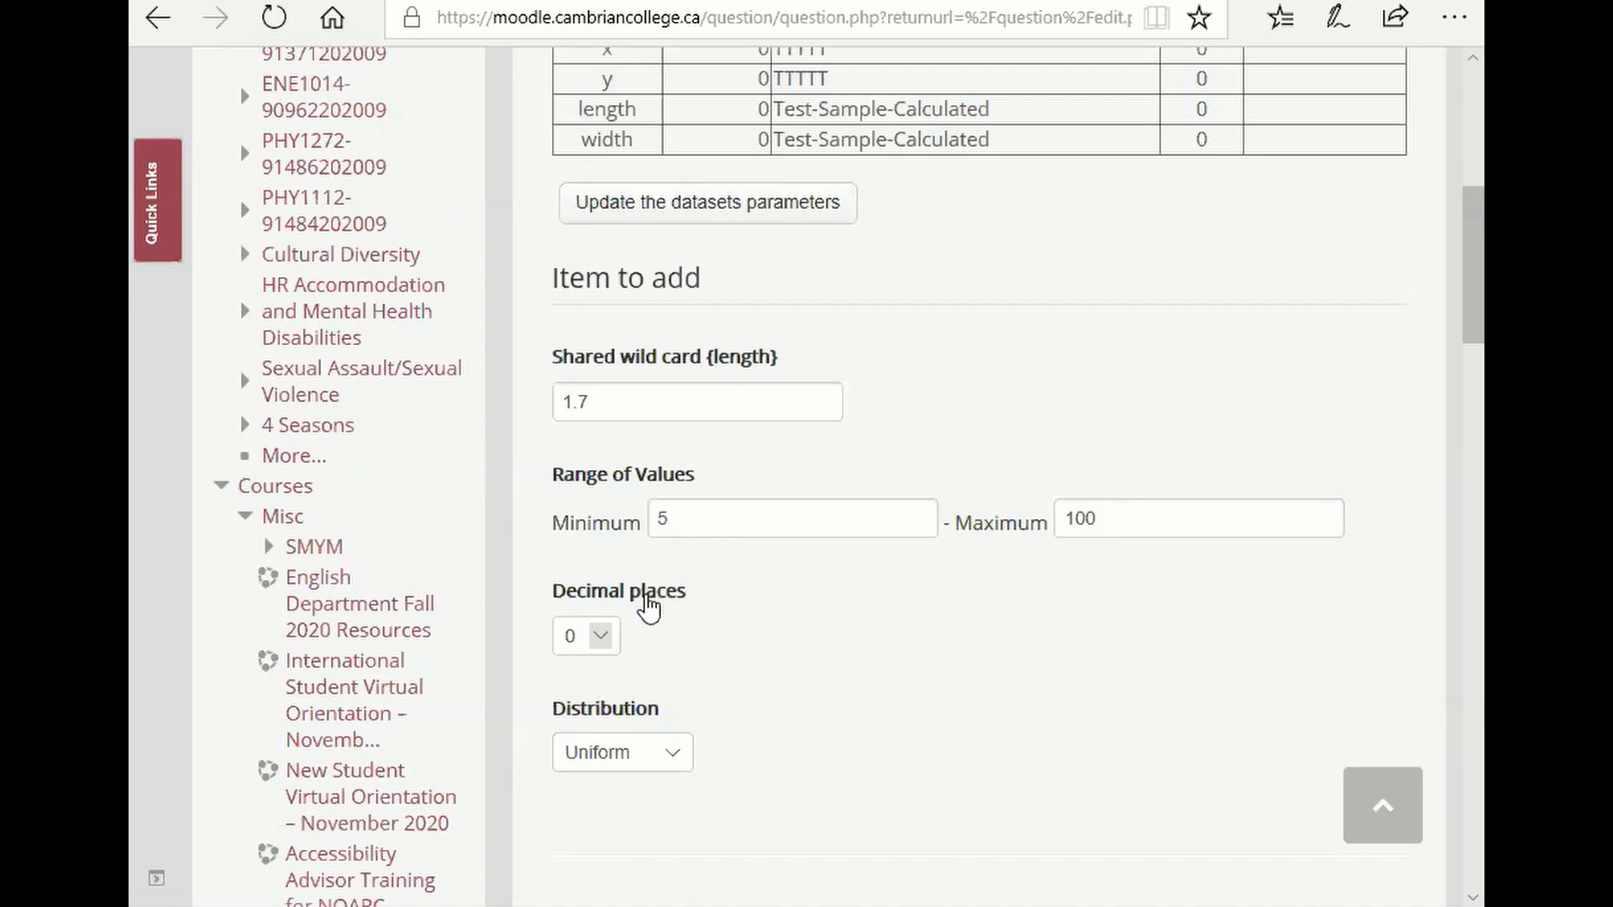
Try the Loguniform distribution for the {length} wildcard and set it back to Uniform
scroll(907, 702, "down", 3)
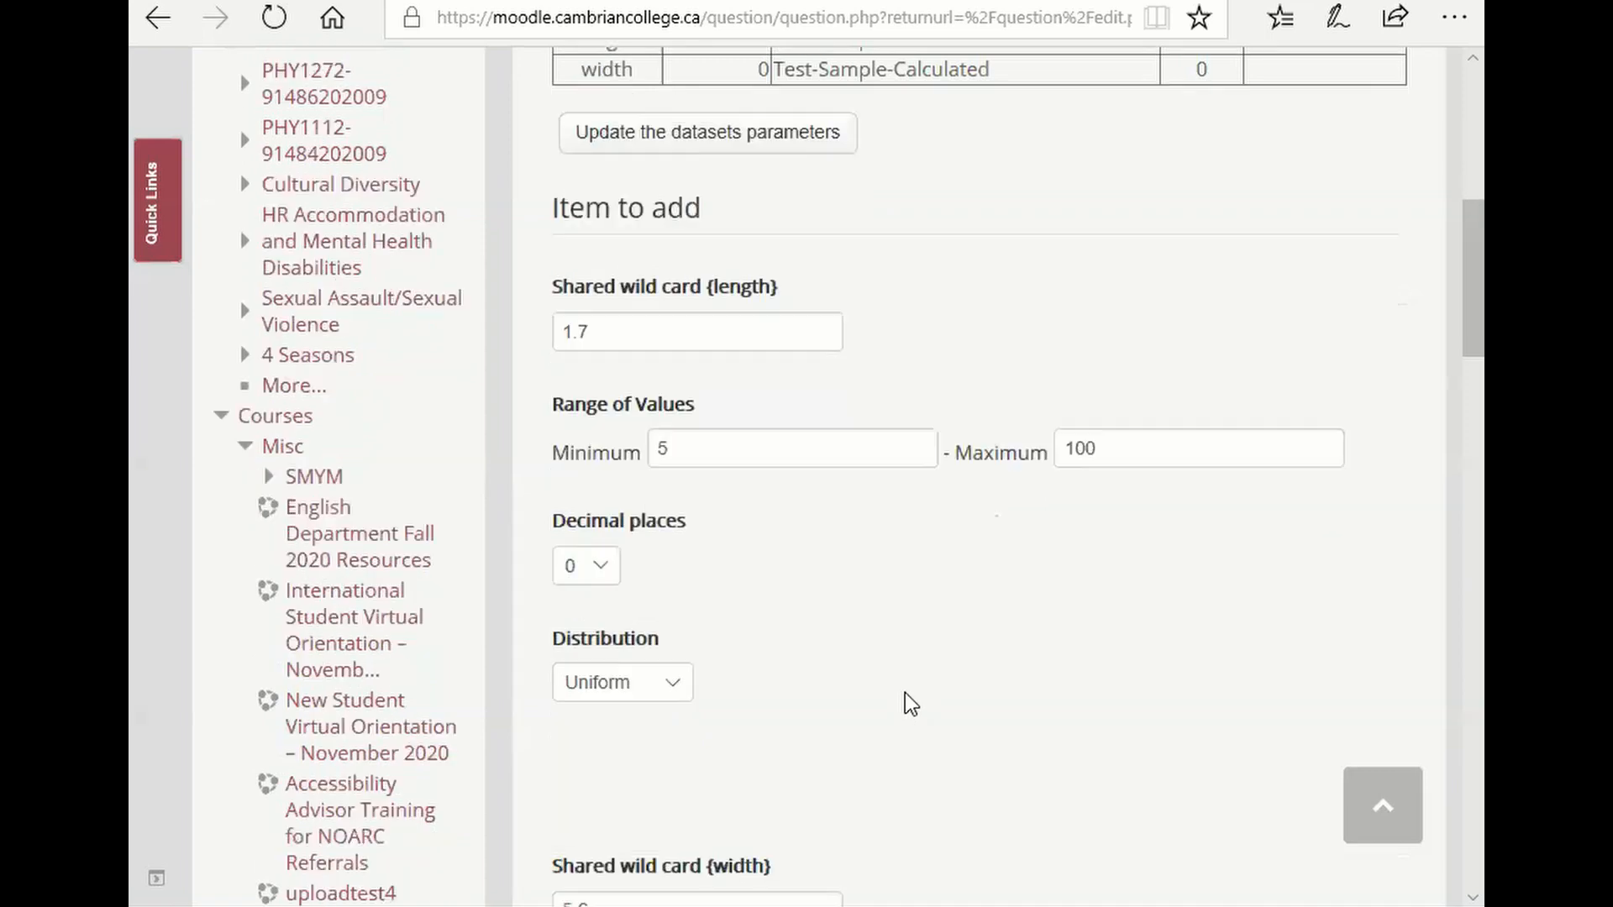
left_click(674, 499)
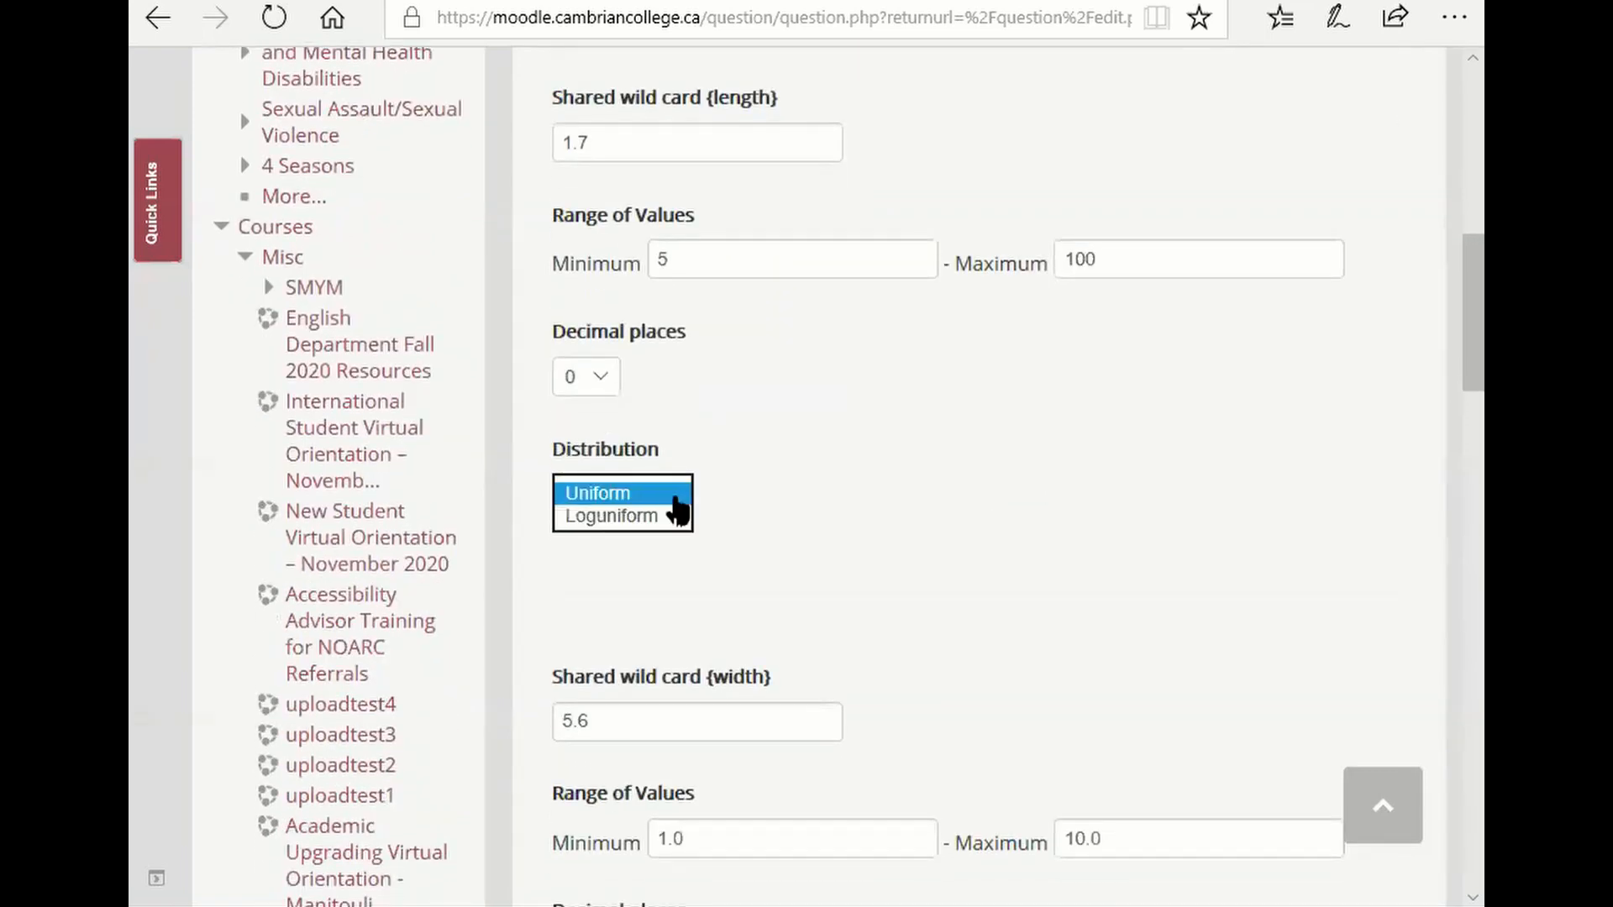
left_click(746, 512)
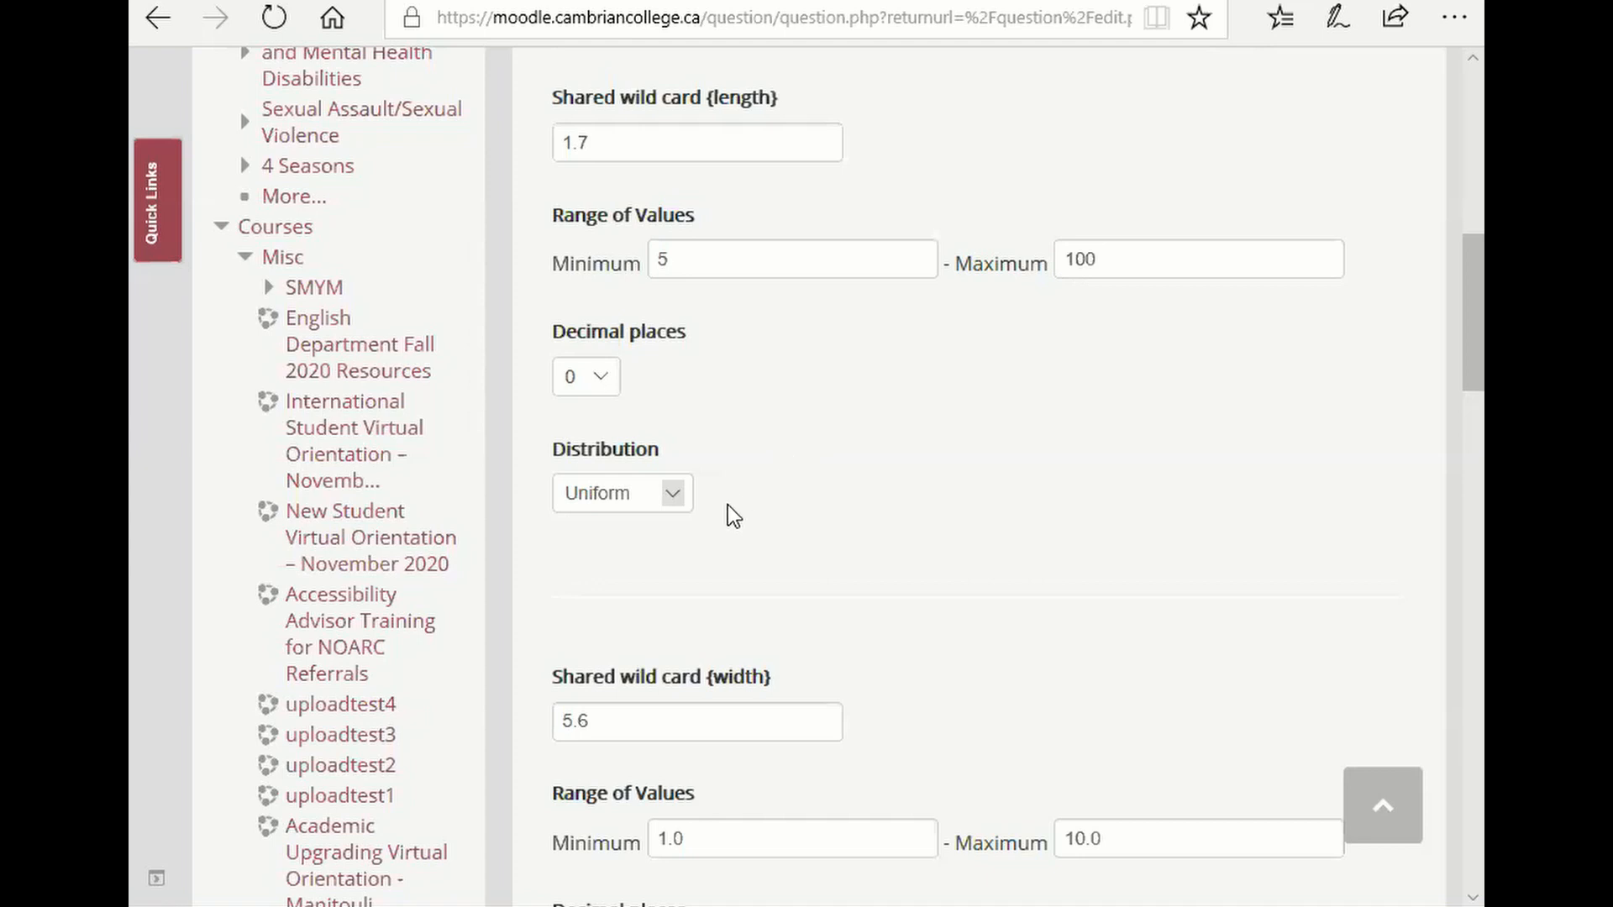
left_click(672, 504)
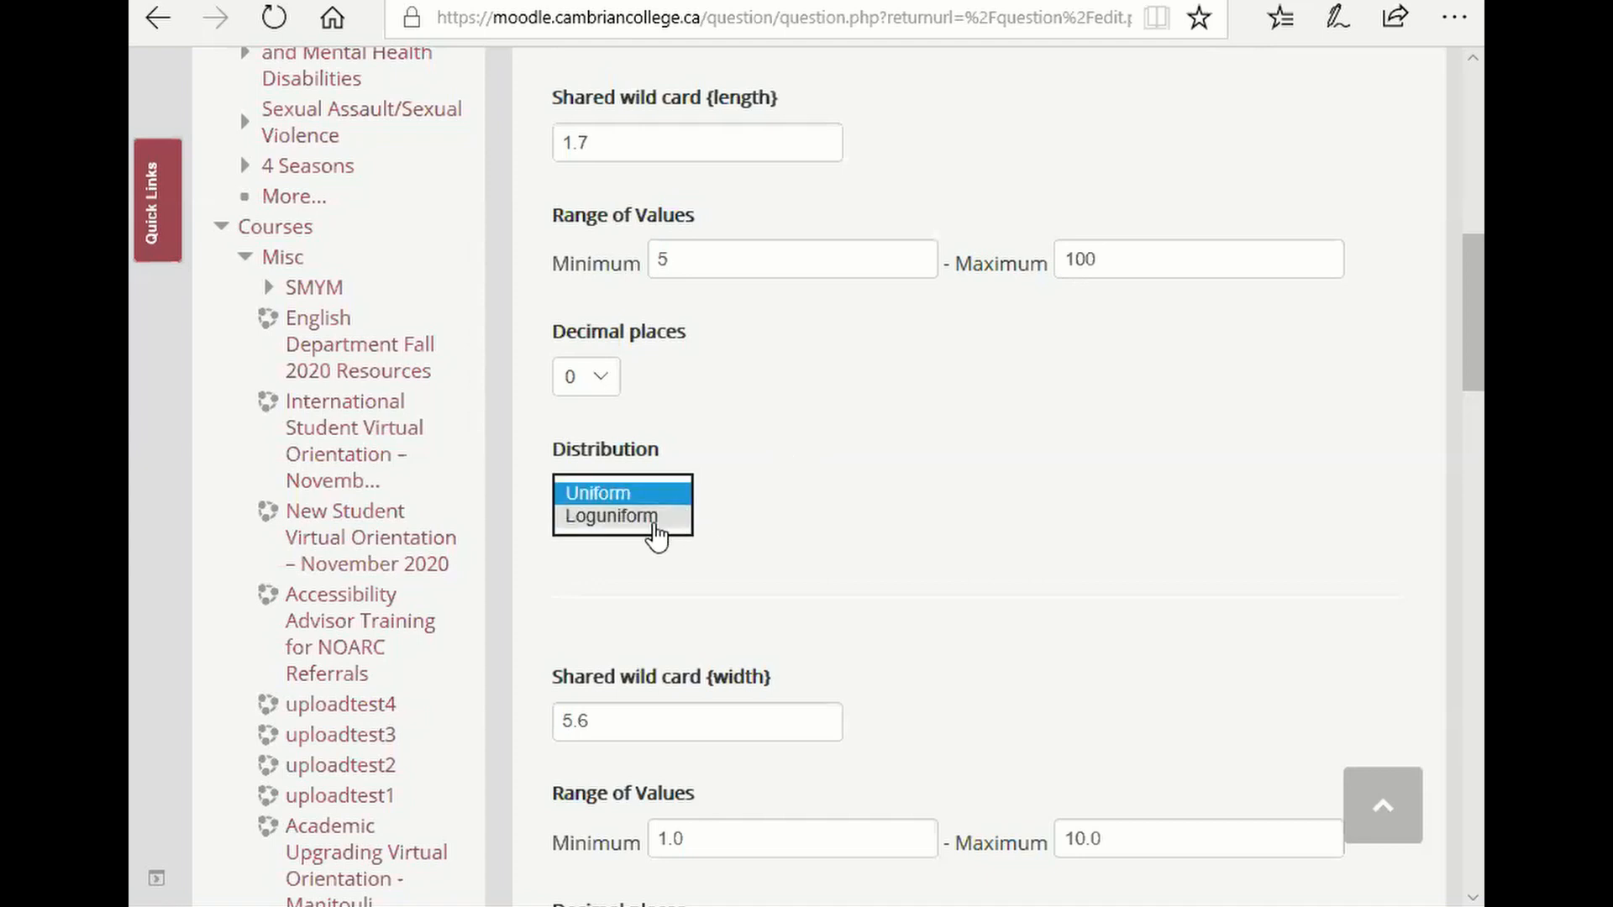
left_click(663, 518)
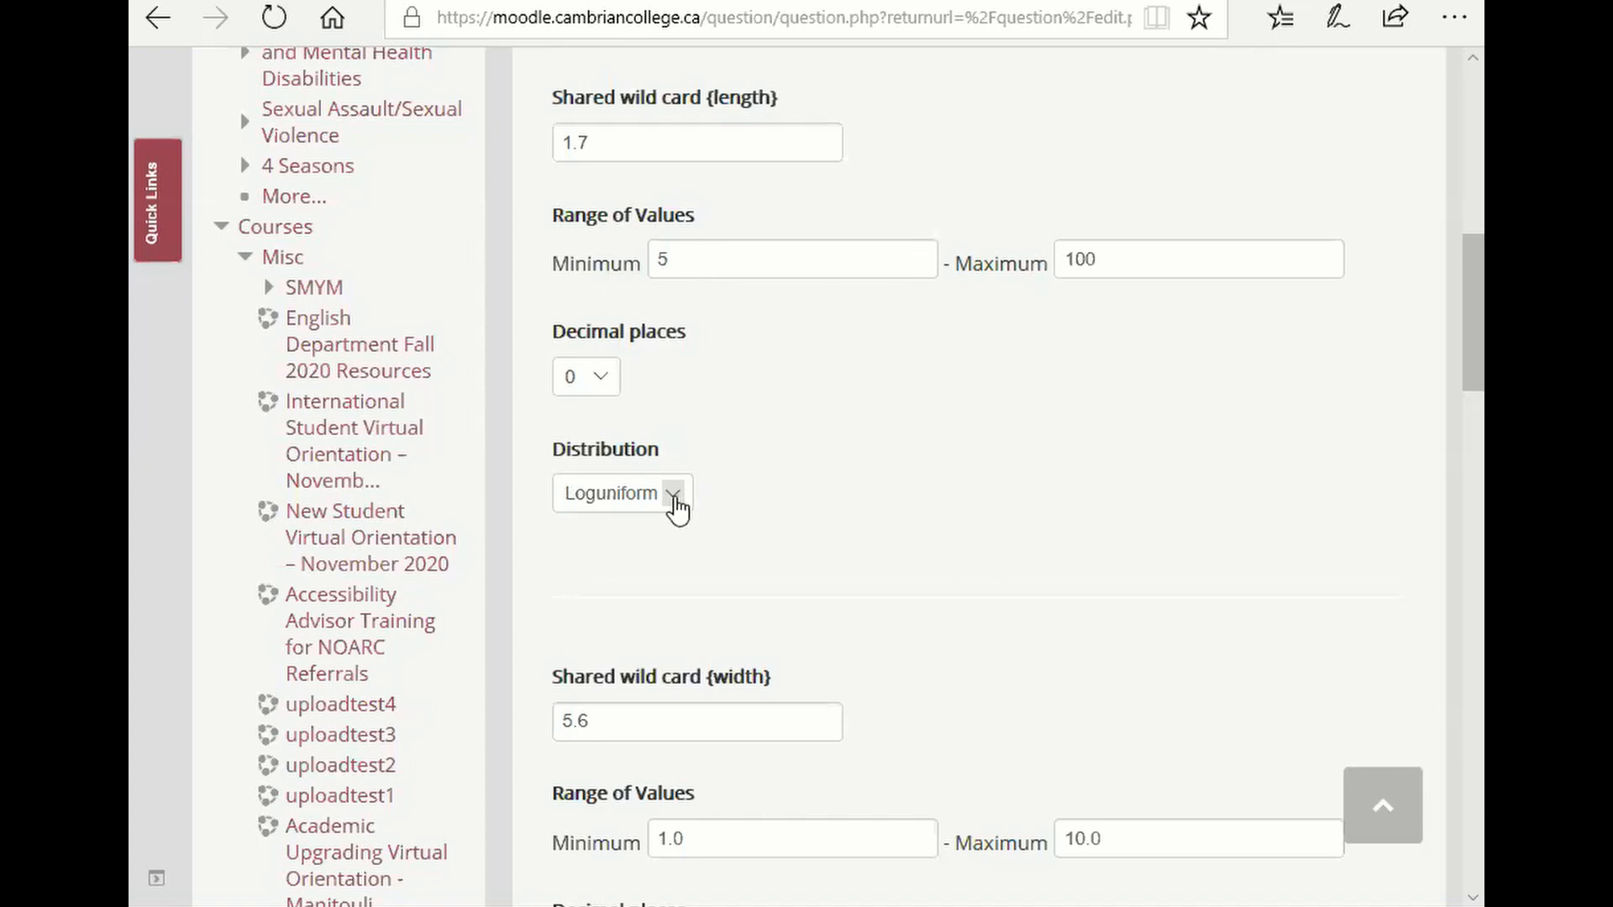
left_click(668, 507)
left_click(626, 471)
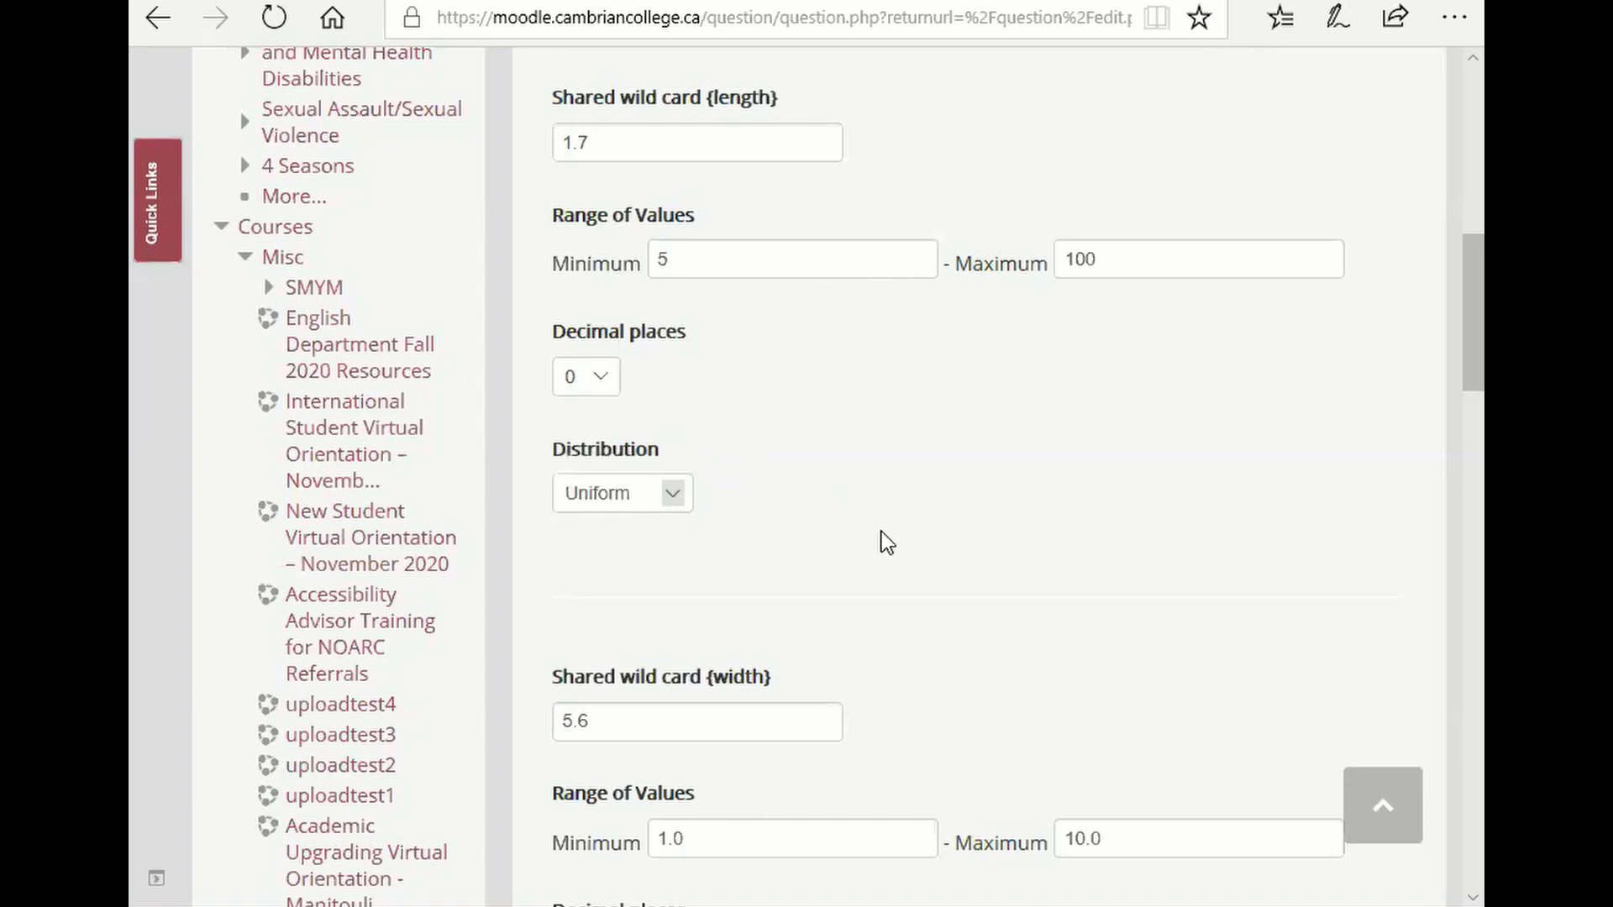
Set the shared {width} wildcard's range to minimum 4 and maximum 40, with 0 decimal places
scroll(1041, 568, "down", 5)
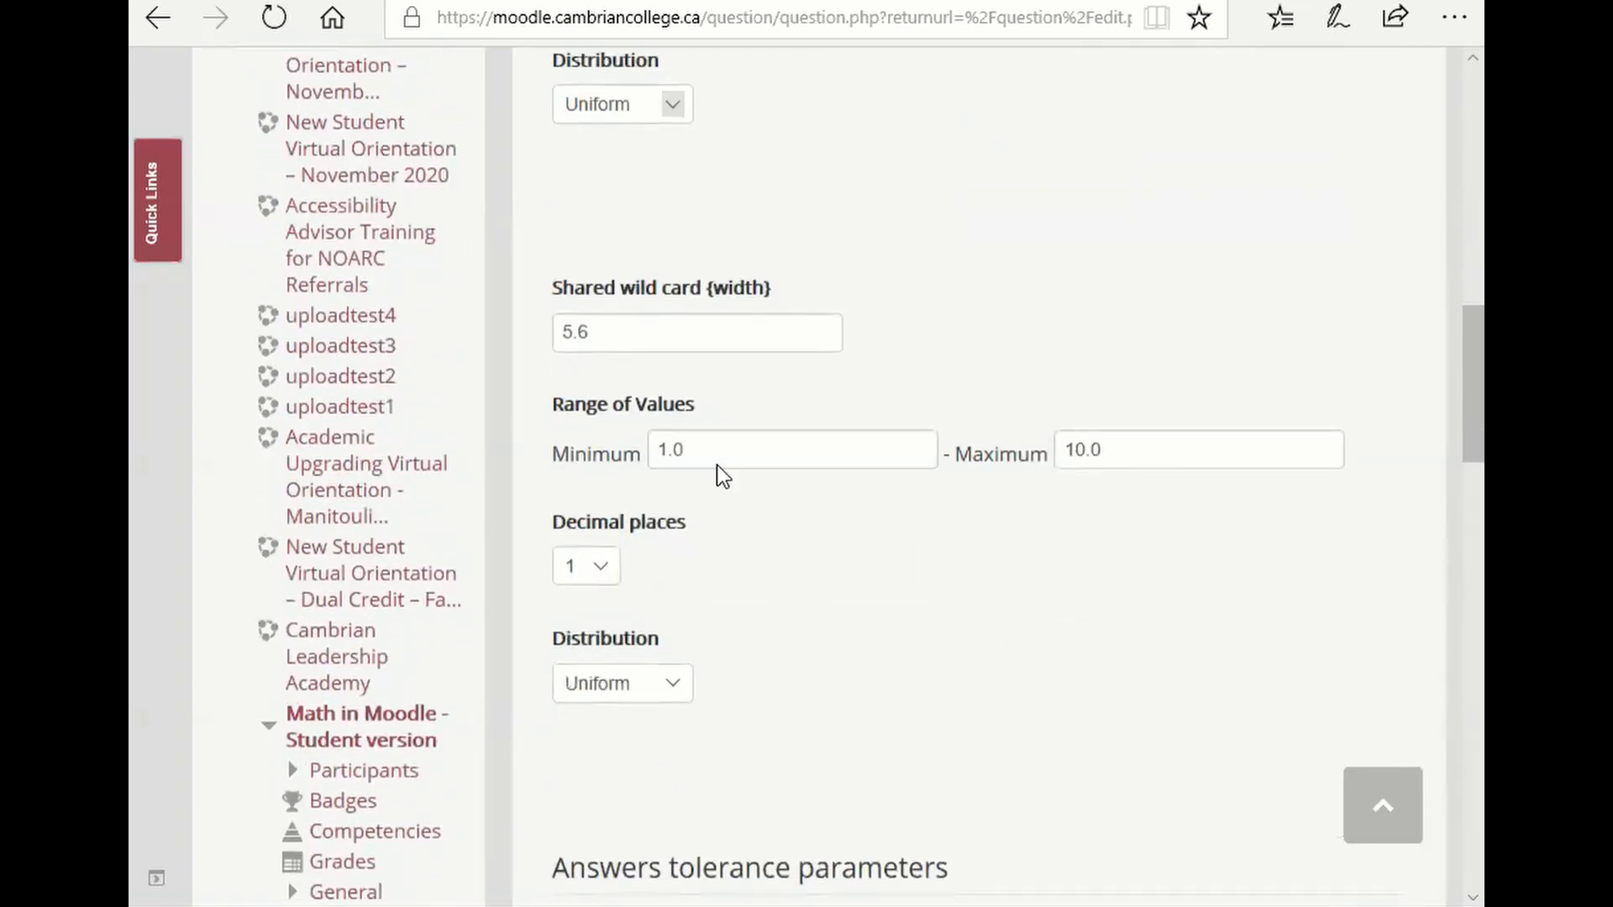
scroll(783, 420, "down", 2)
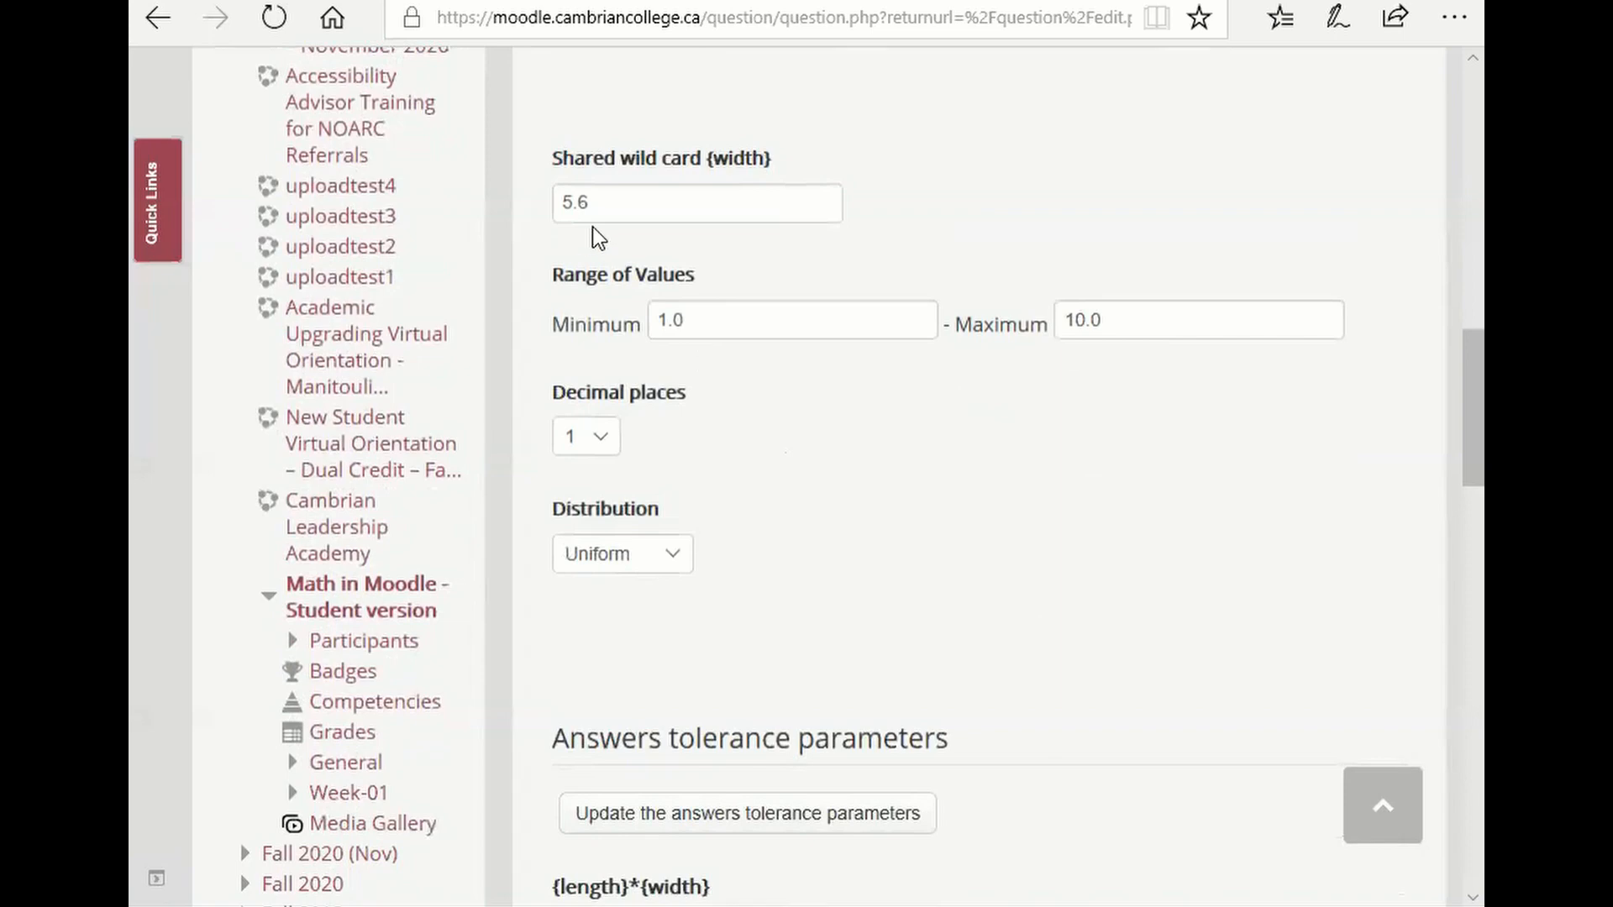
left_click_drag(714, 326, 577, 357)
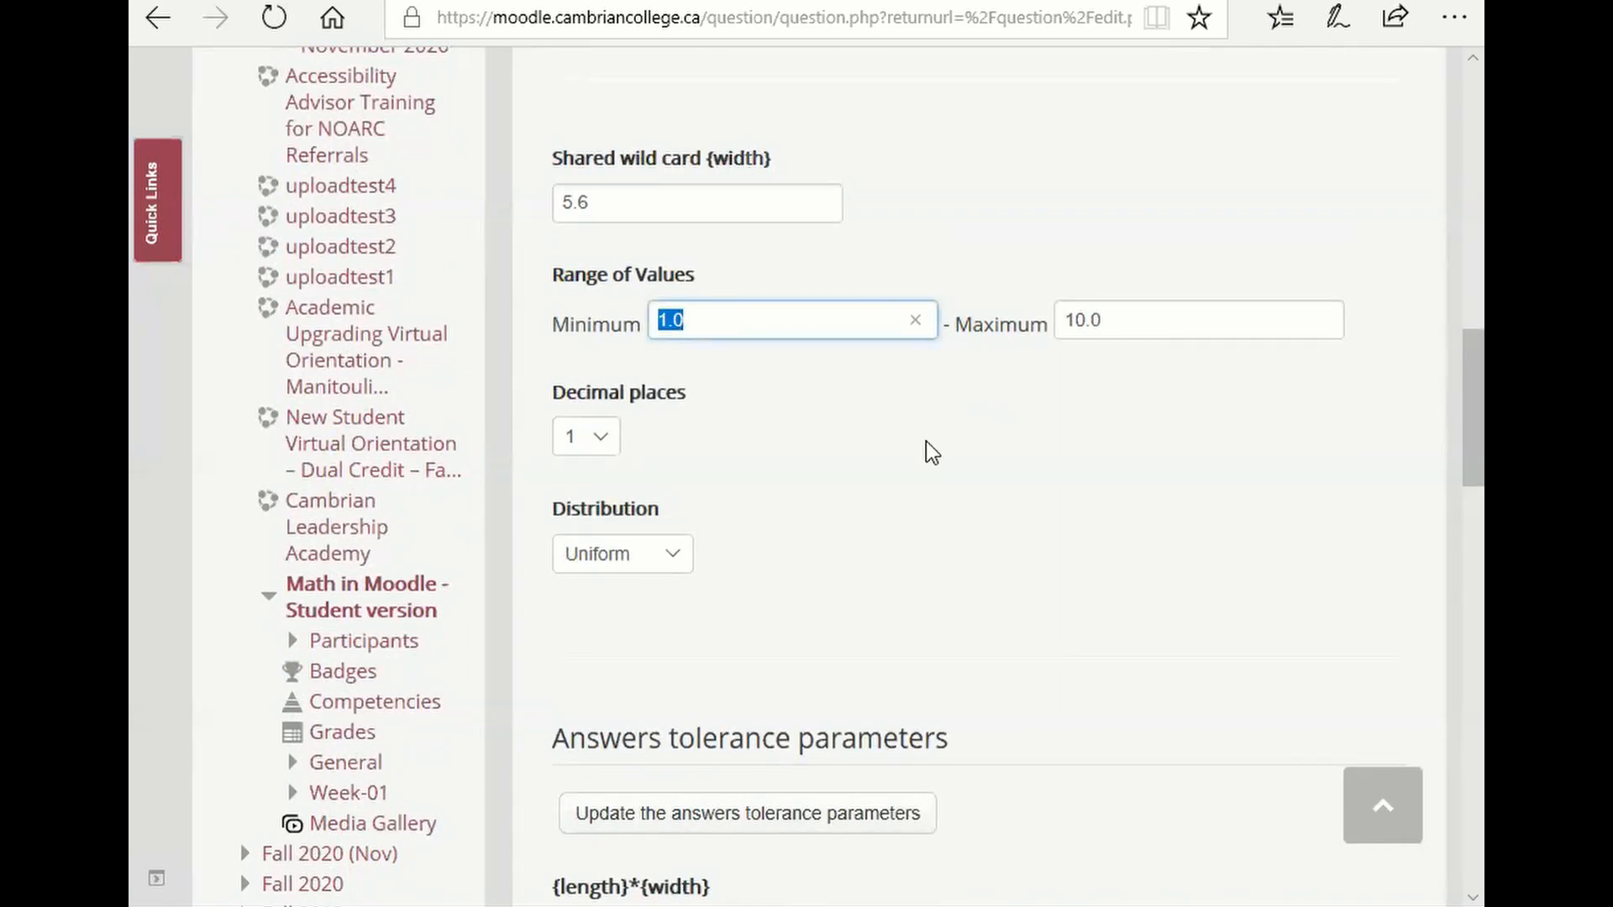
type("4")
left_click_drag(1127, 320, 975, 336)
type("40")
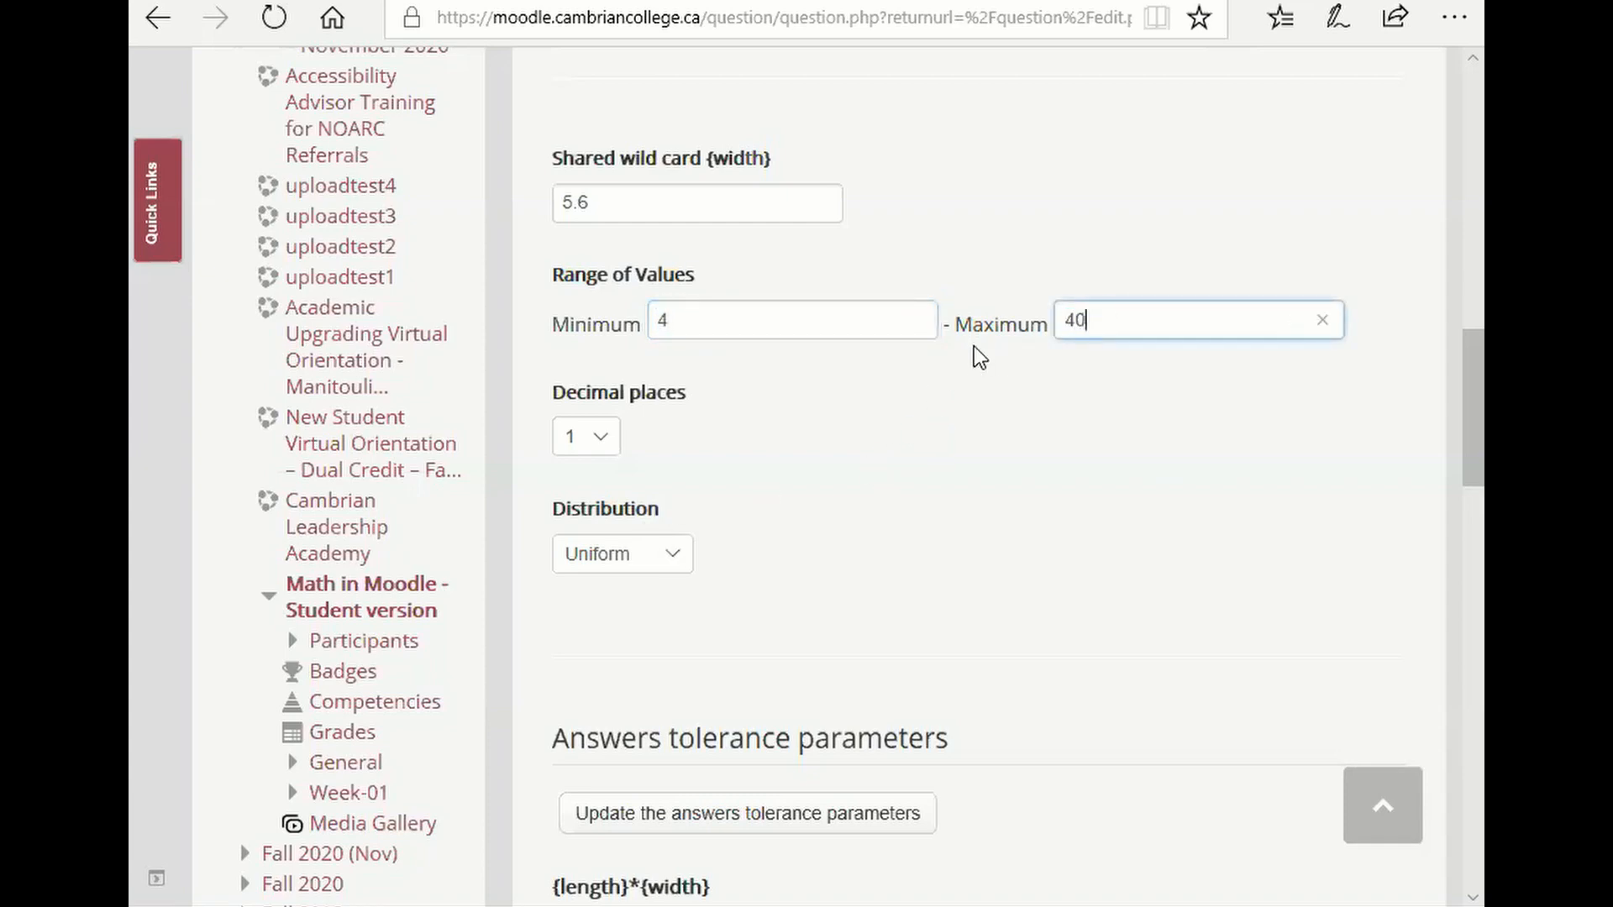
left_click(619, 441)
left_click(571, 415)
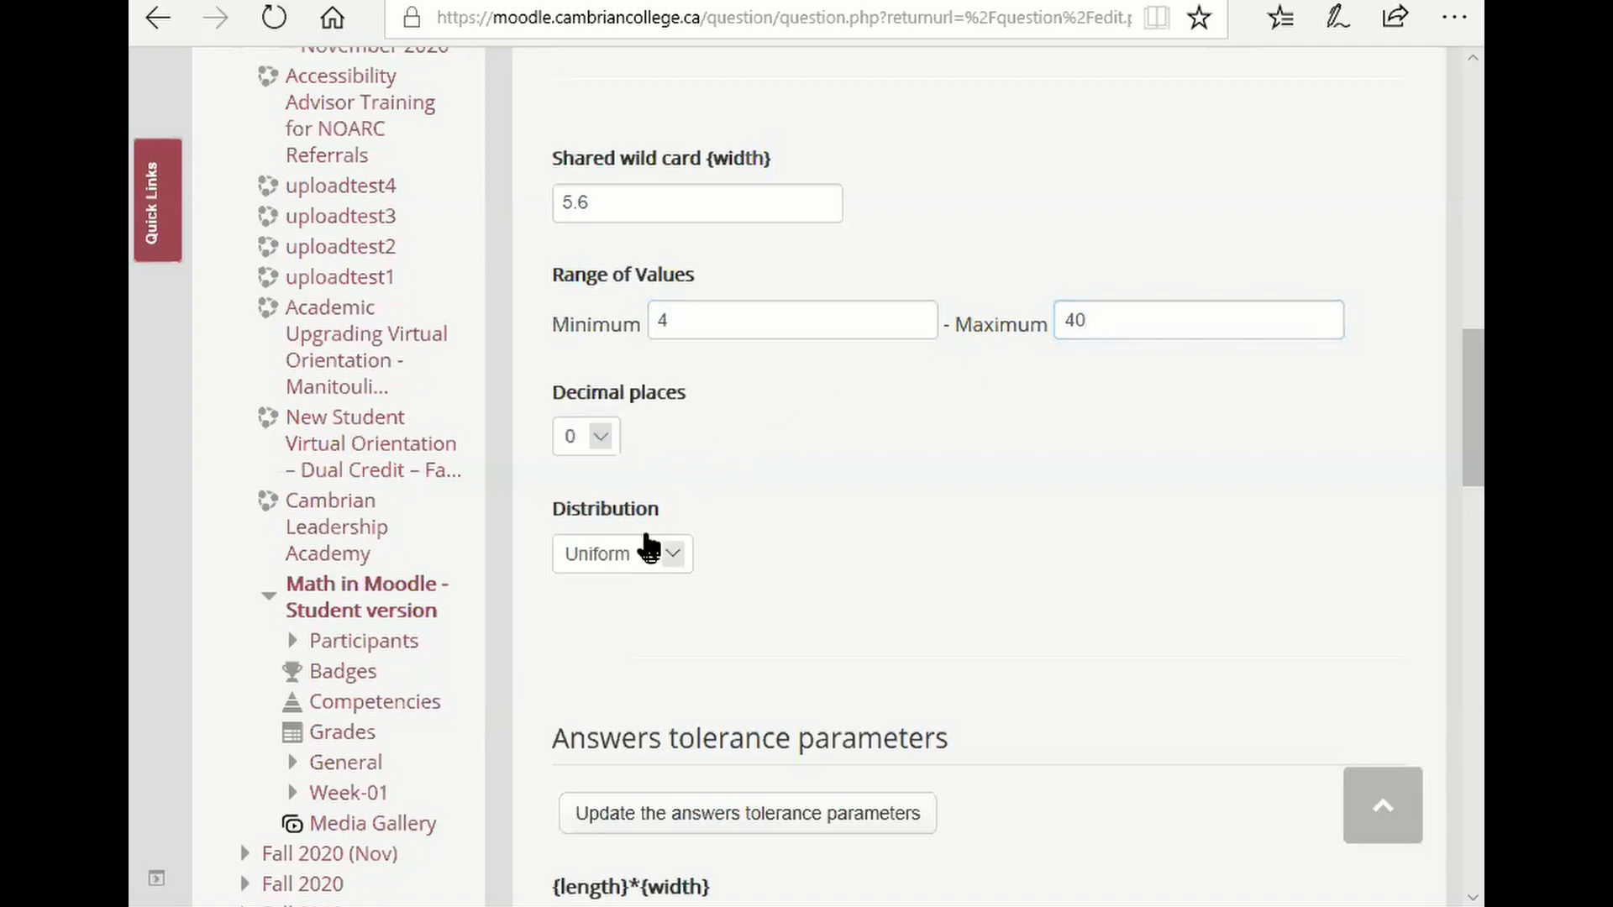
Expand the answer tolerance parameters for {length}*{width}, review the tolerance, type and answer format, and collapse them again
scroll(1112, 579, "down", 5)
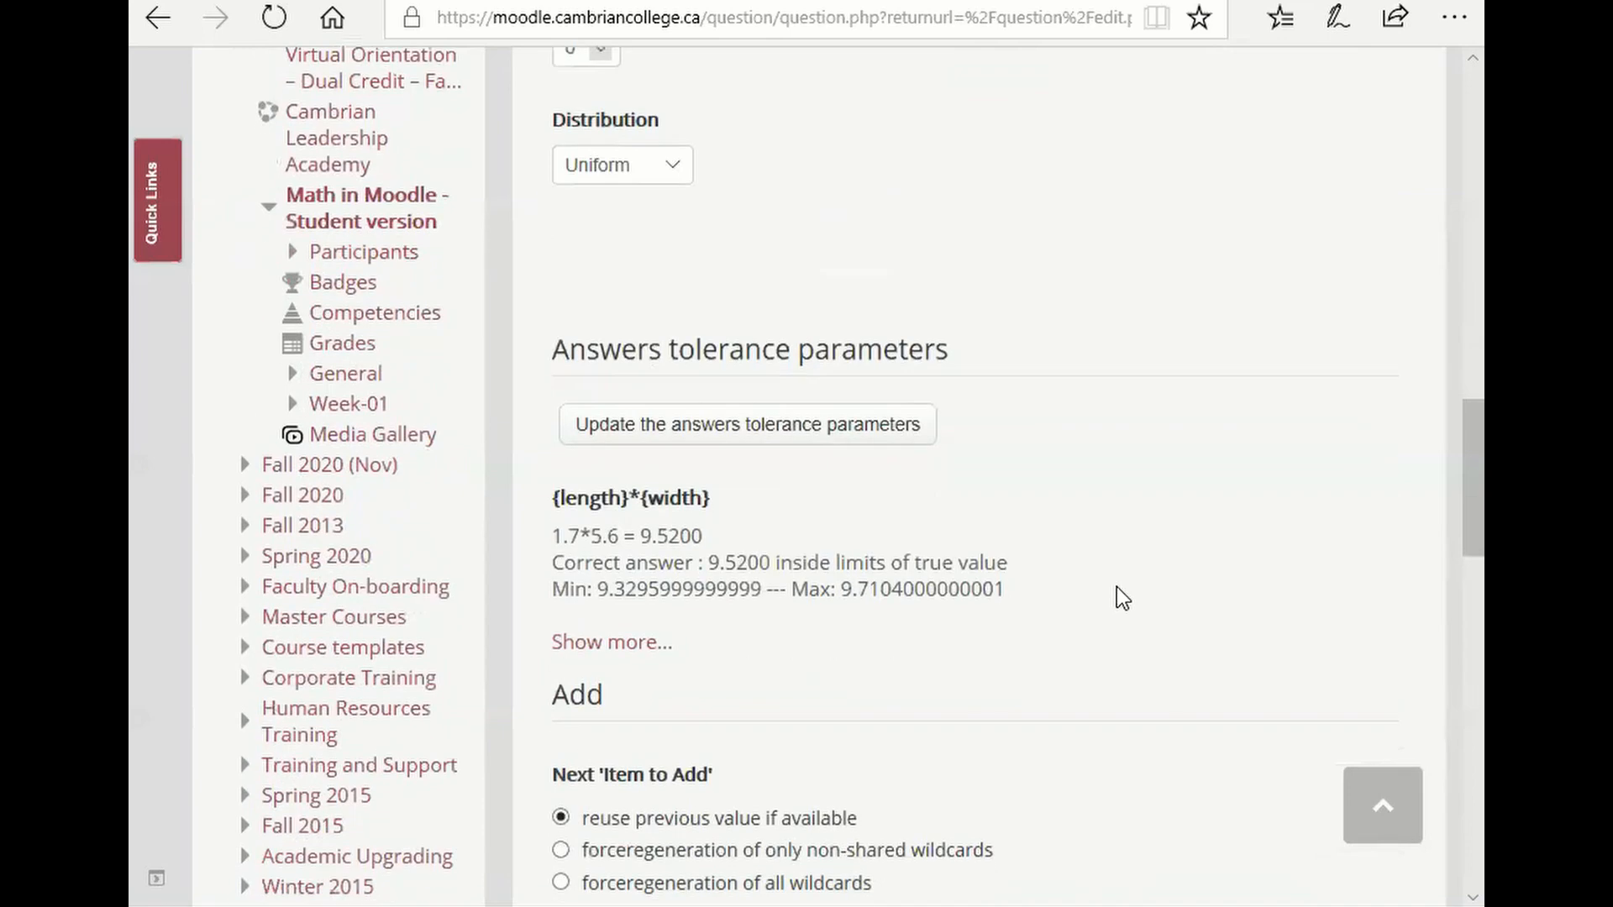
scroll(1114, 589, "down", 2)
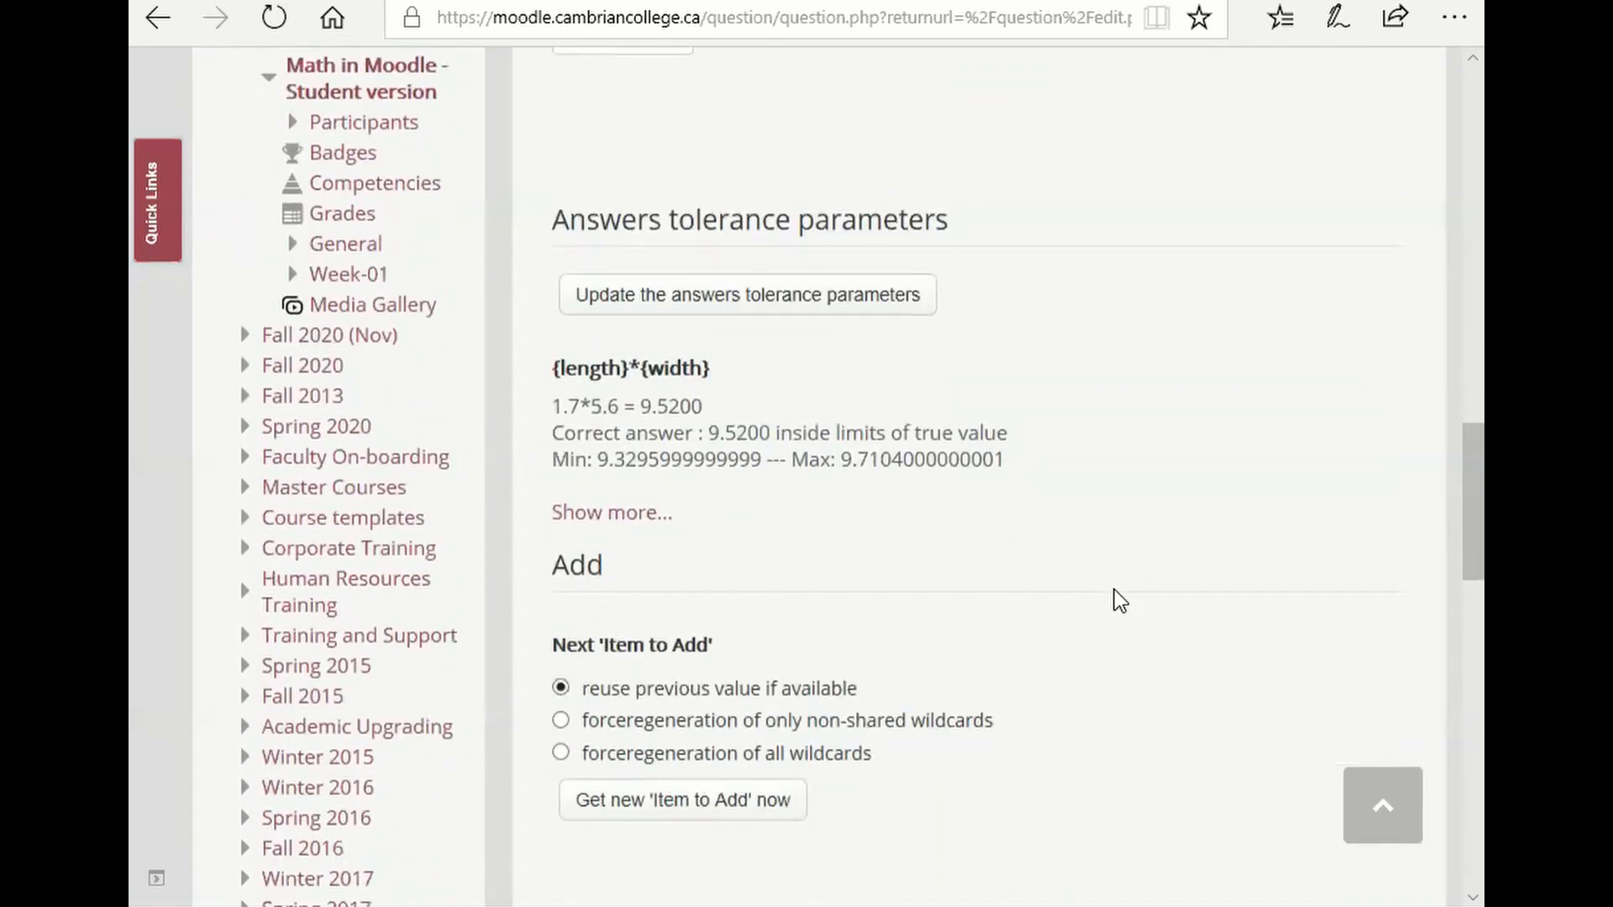
left_click(625, 518)
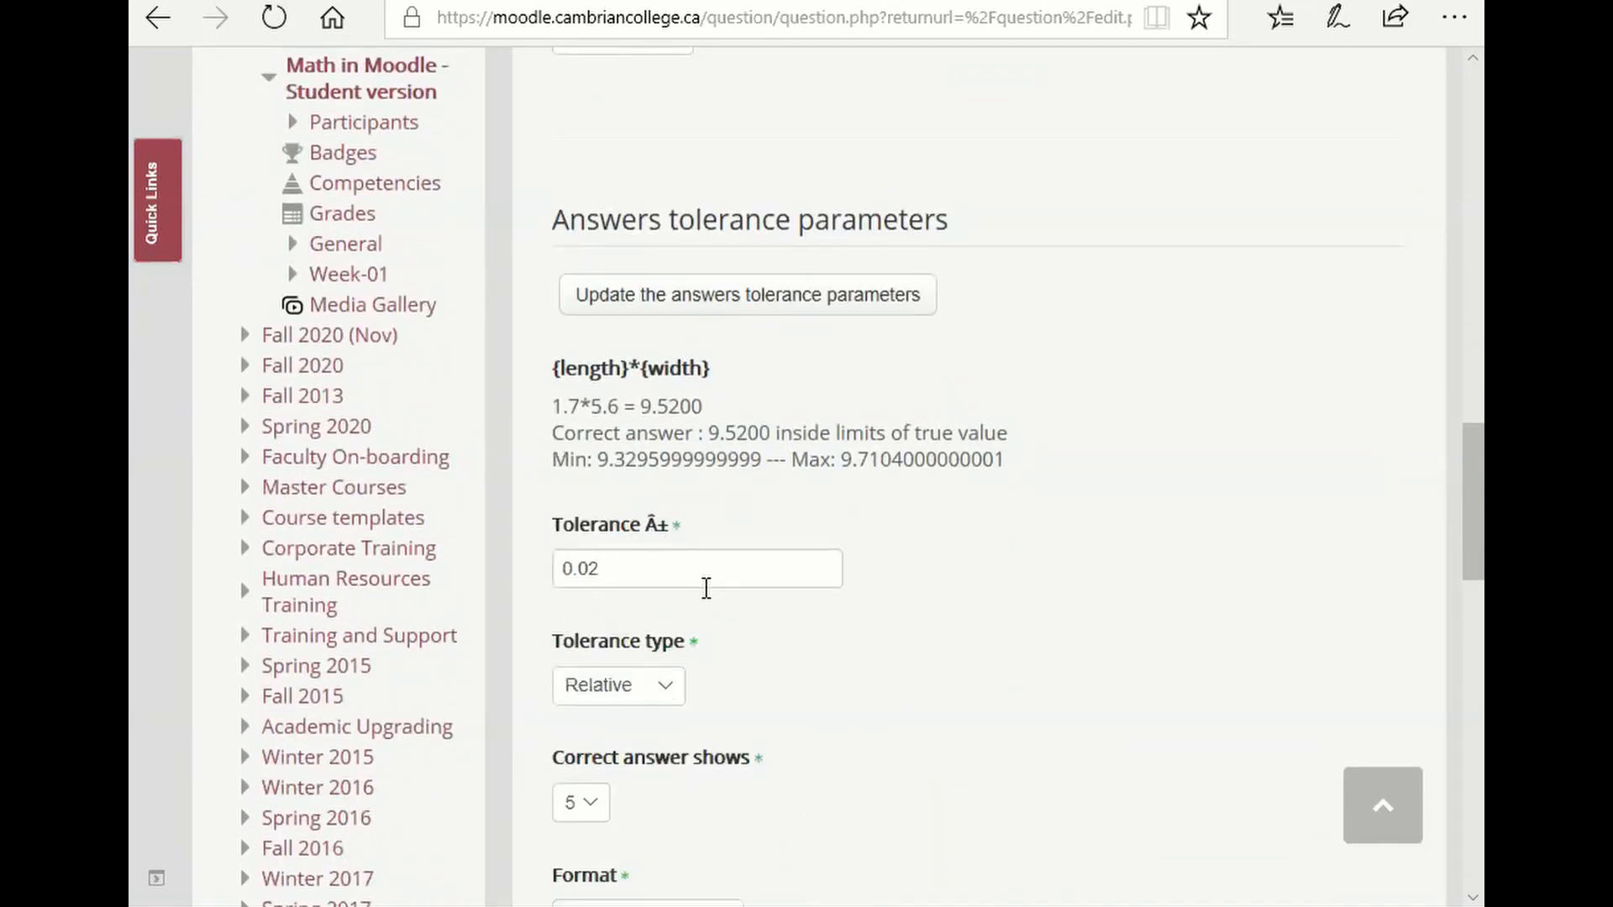
scroll(708, 585, "down", 3)
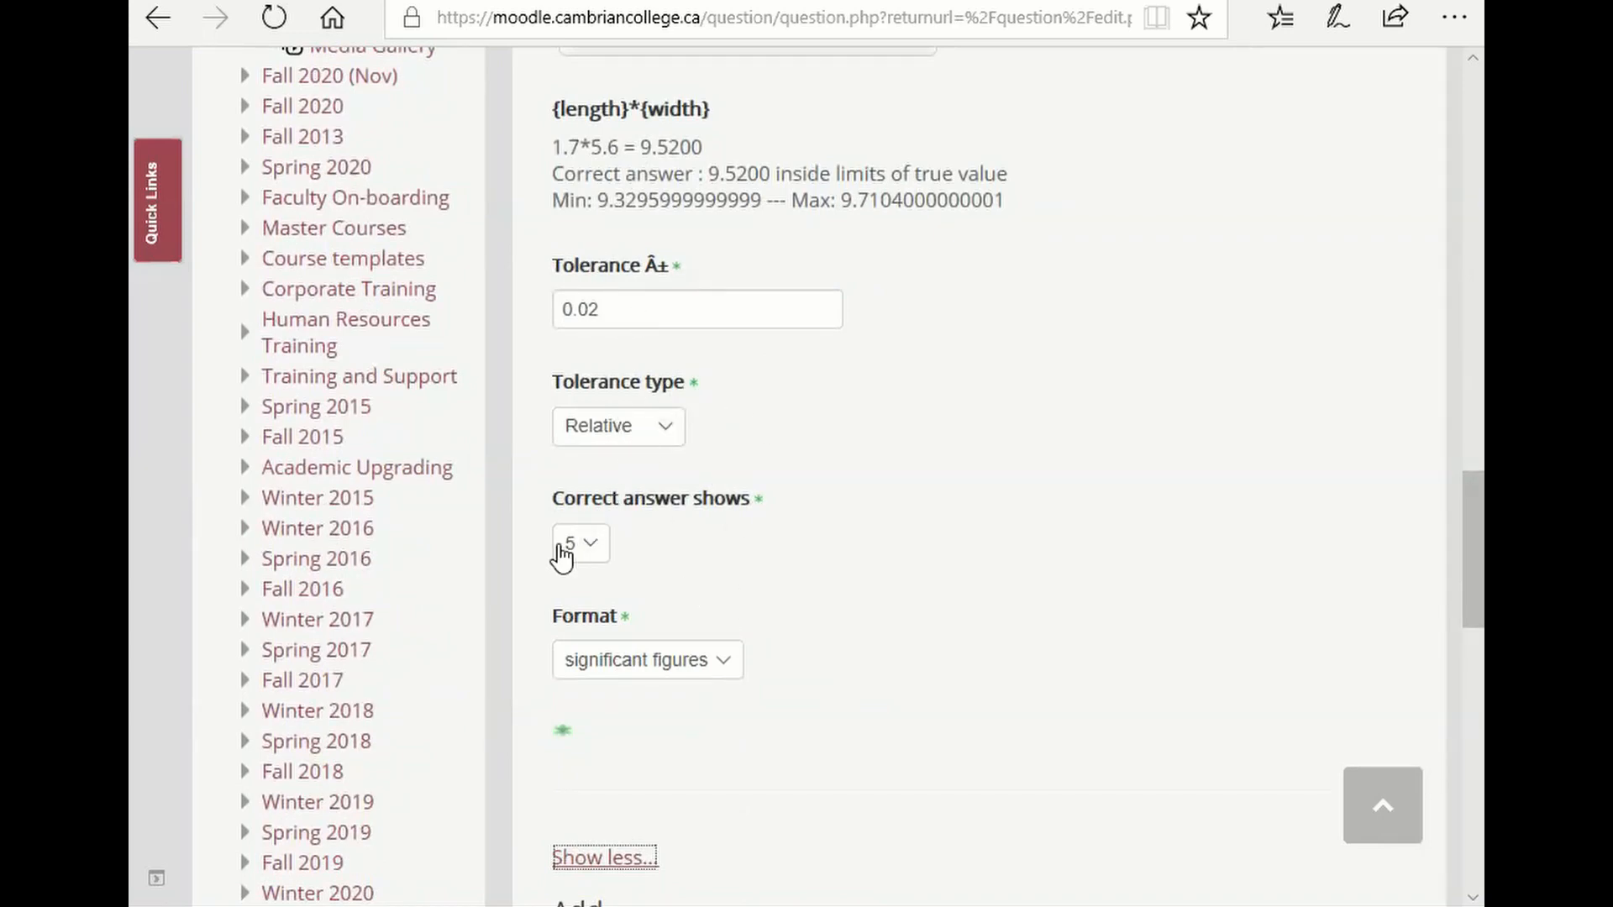
left_click(614, 861)
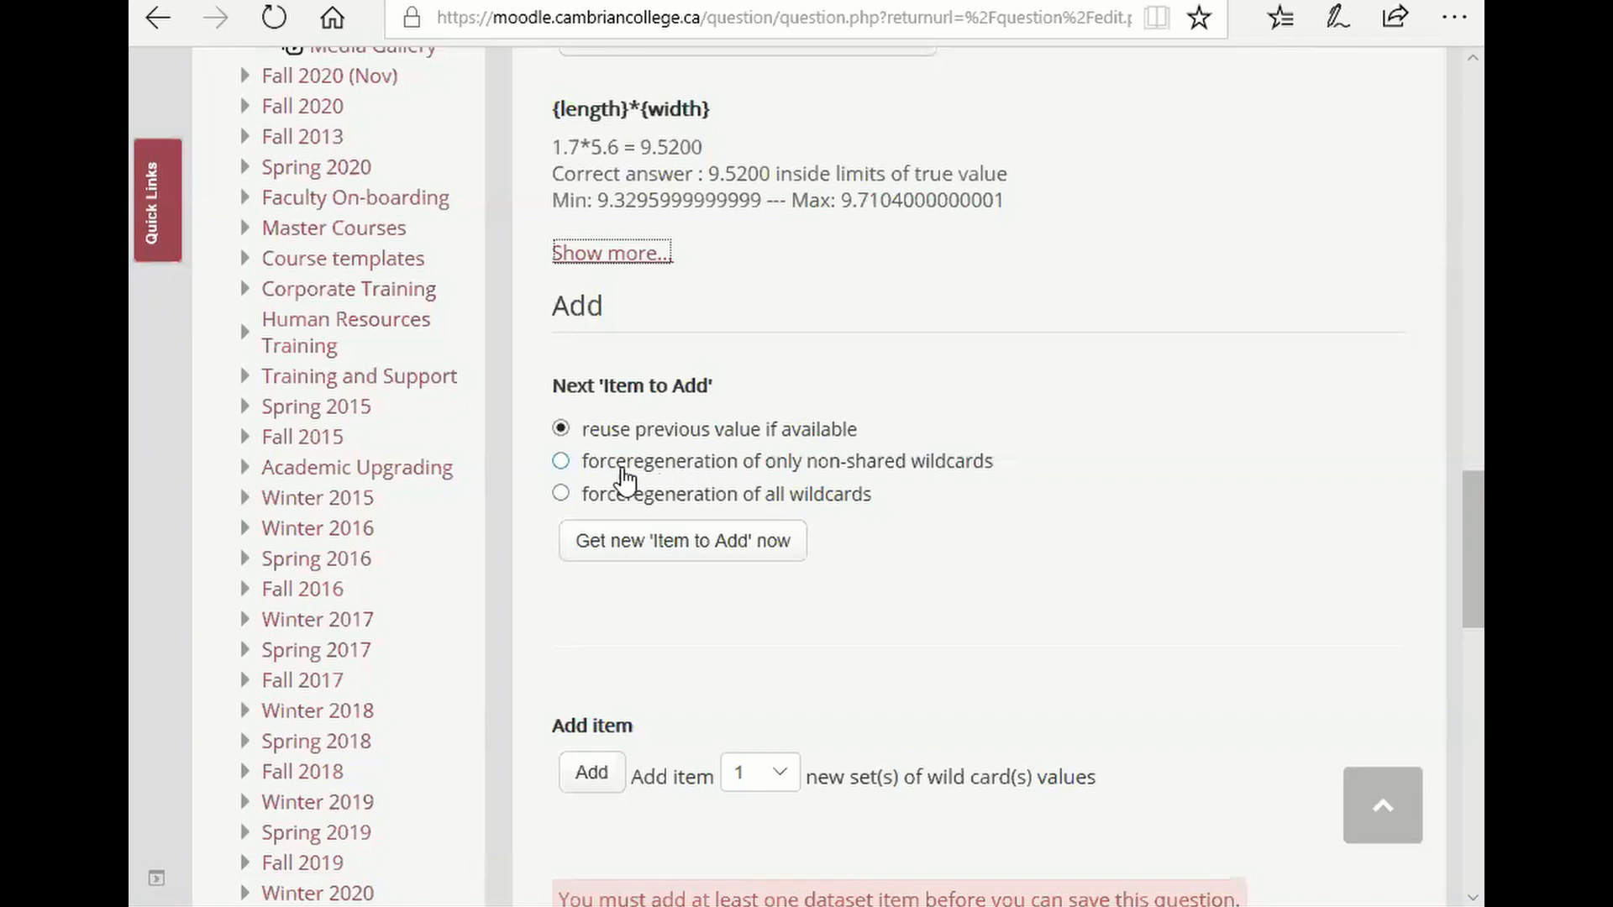
Get a new item to add with force regeneration of all wildcards
left_click(561, 463)
left_click(560, 494)
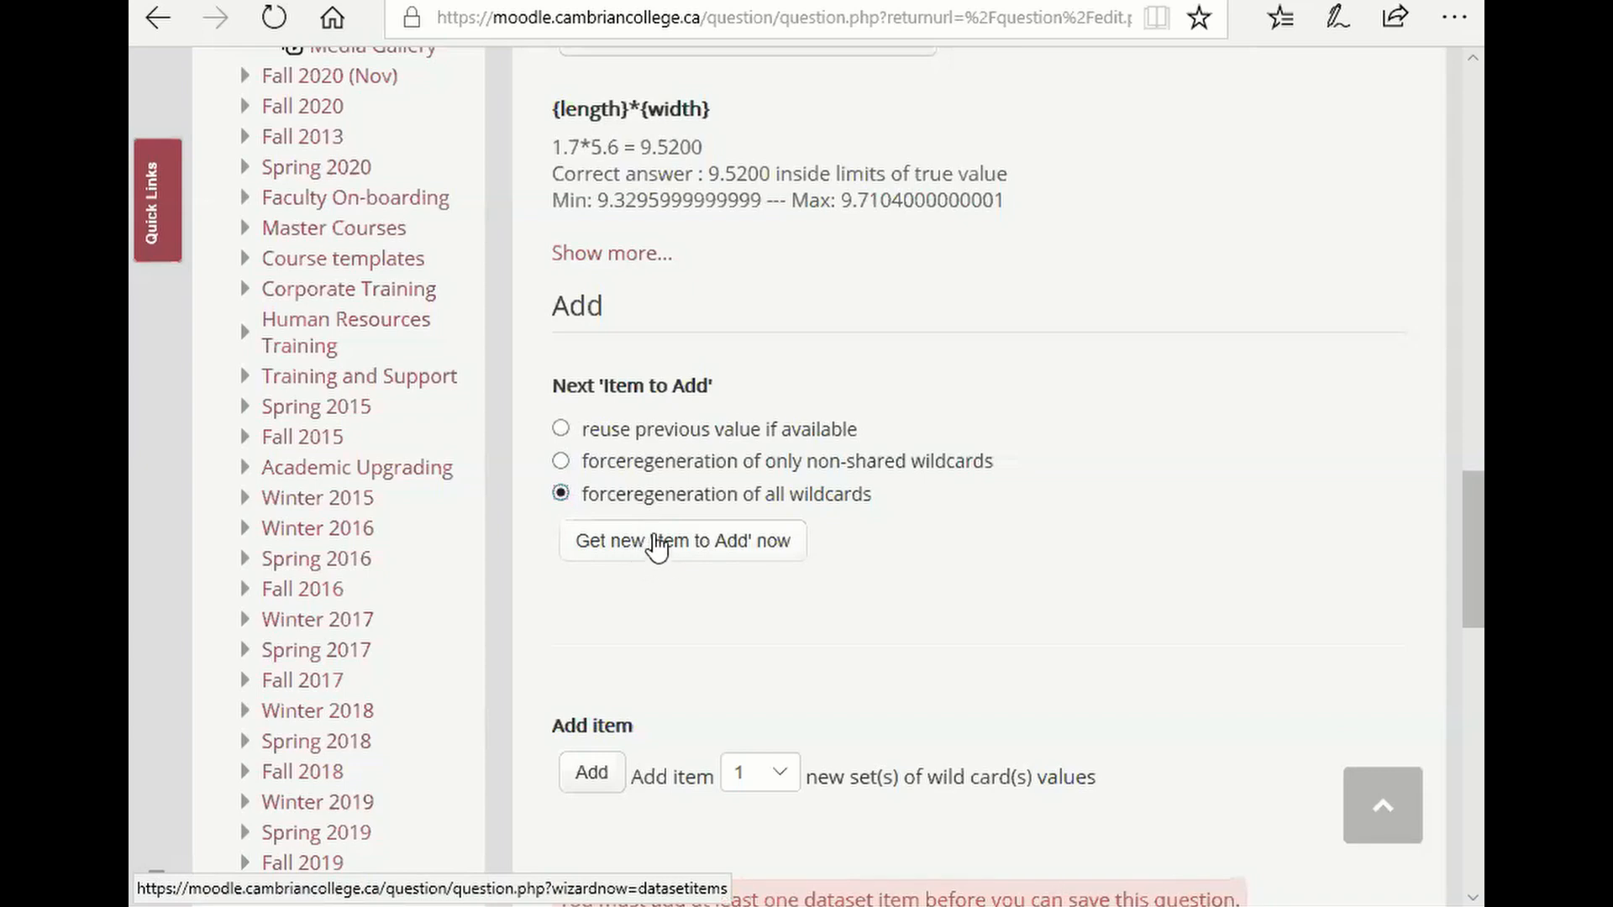
left_click(658, 544)
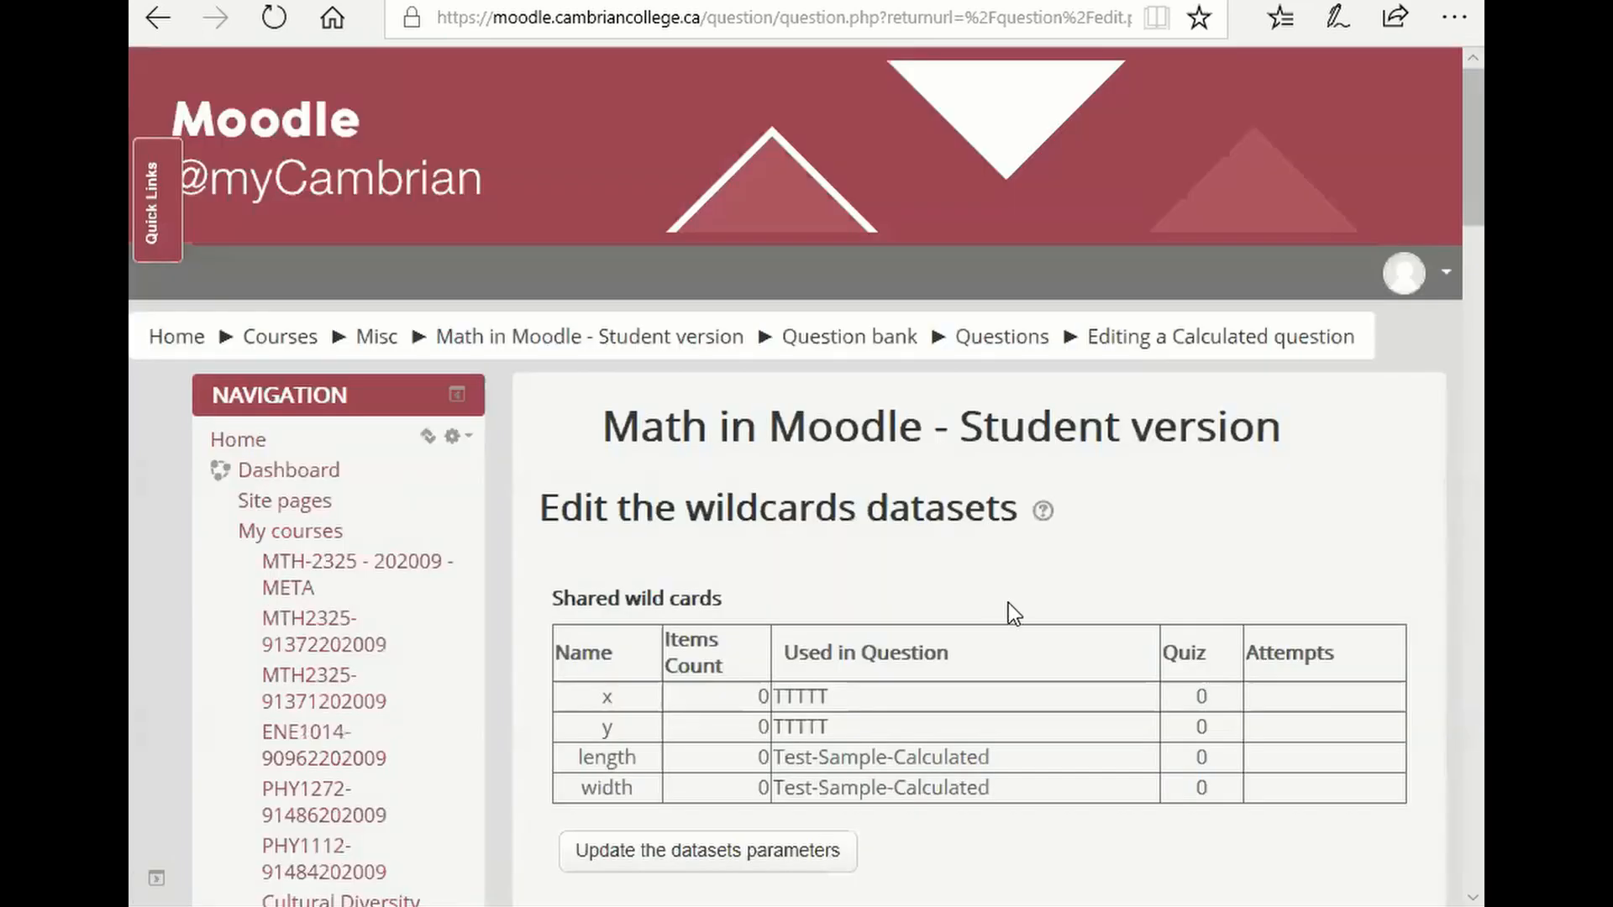
Check the regenerated {length} and {width} values and add 100 new sets of wildcard values
scroll(1056, 687, "down", 5)
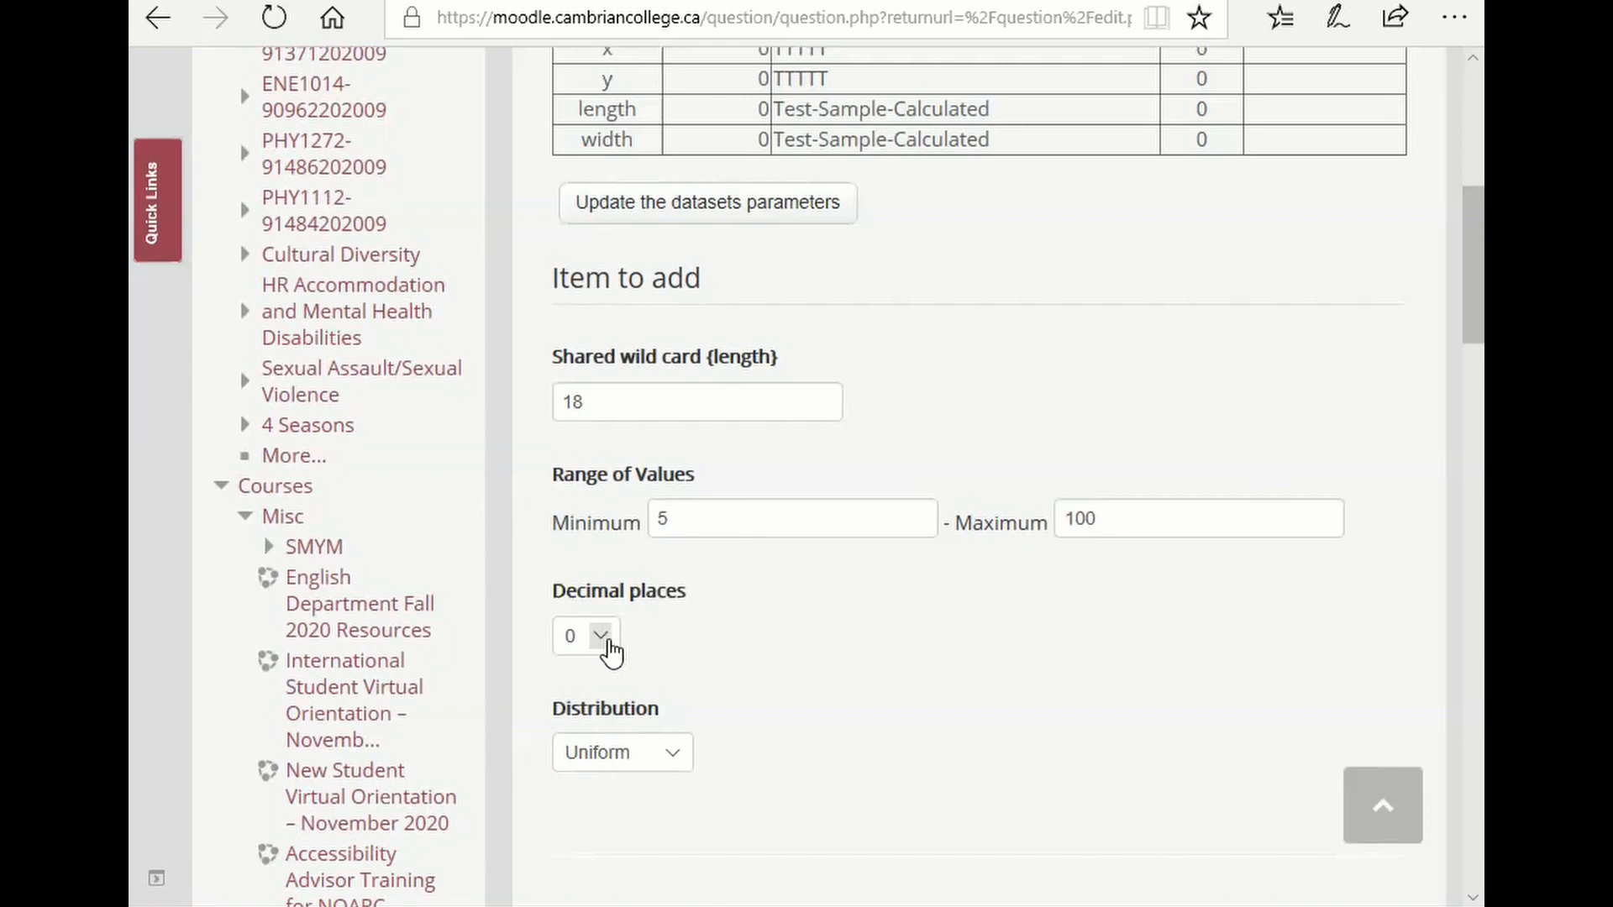
scroll(743, 506, "down", 5)
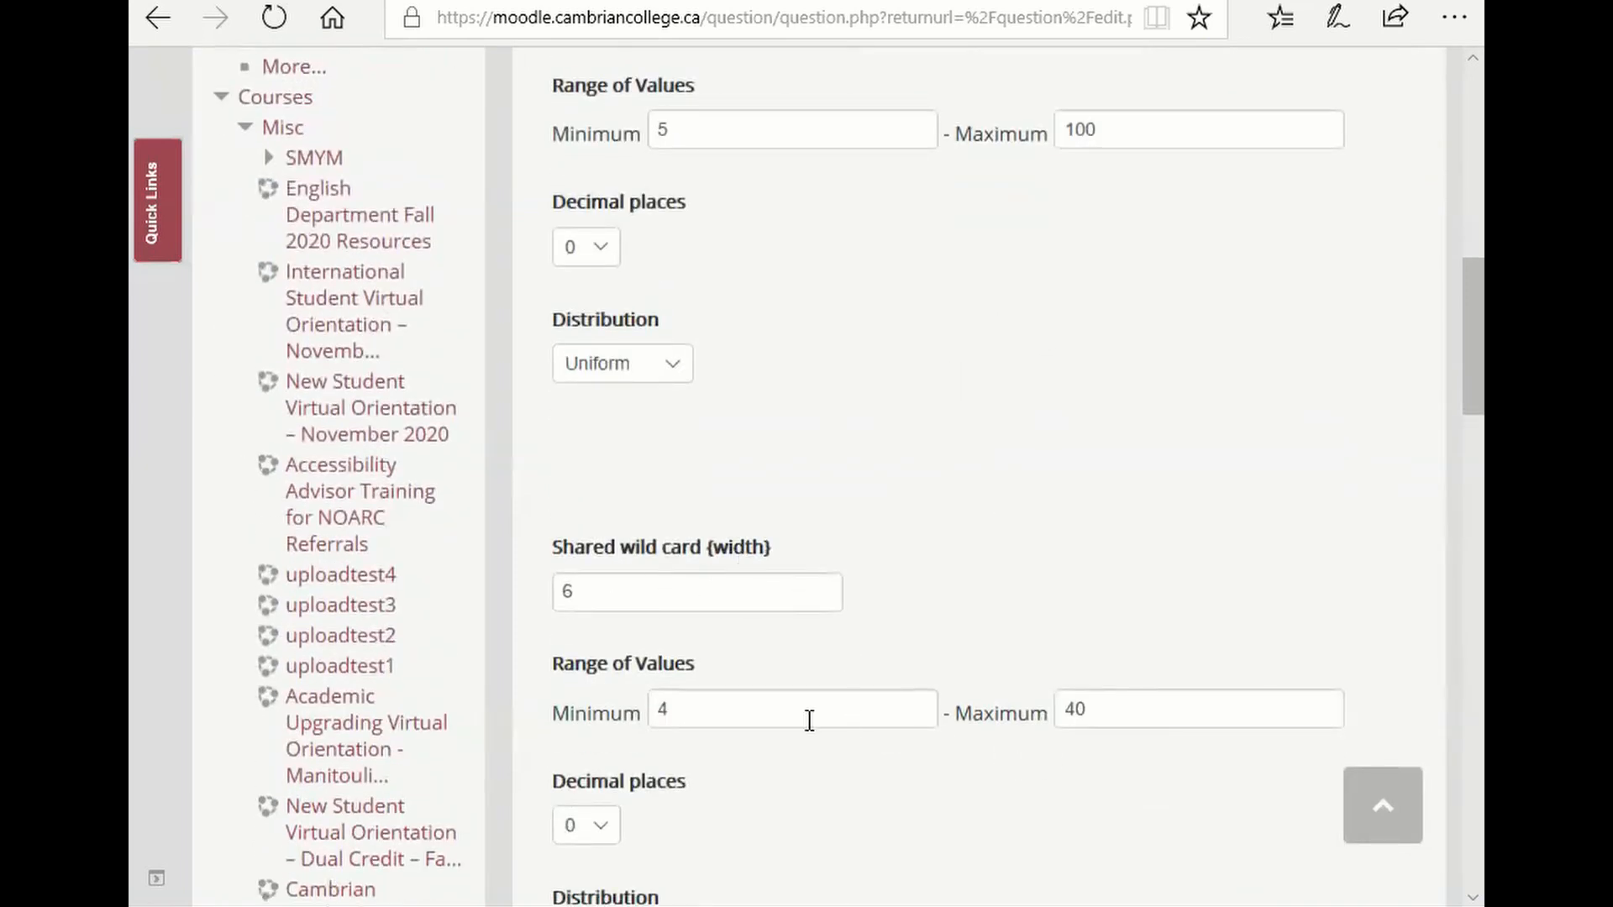
scroll(730, 720, "down", 5)
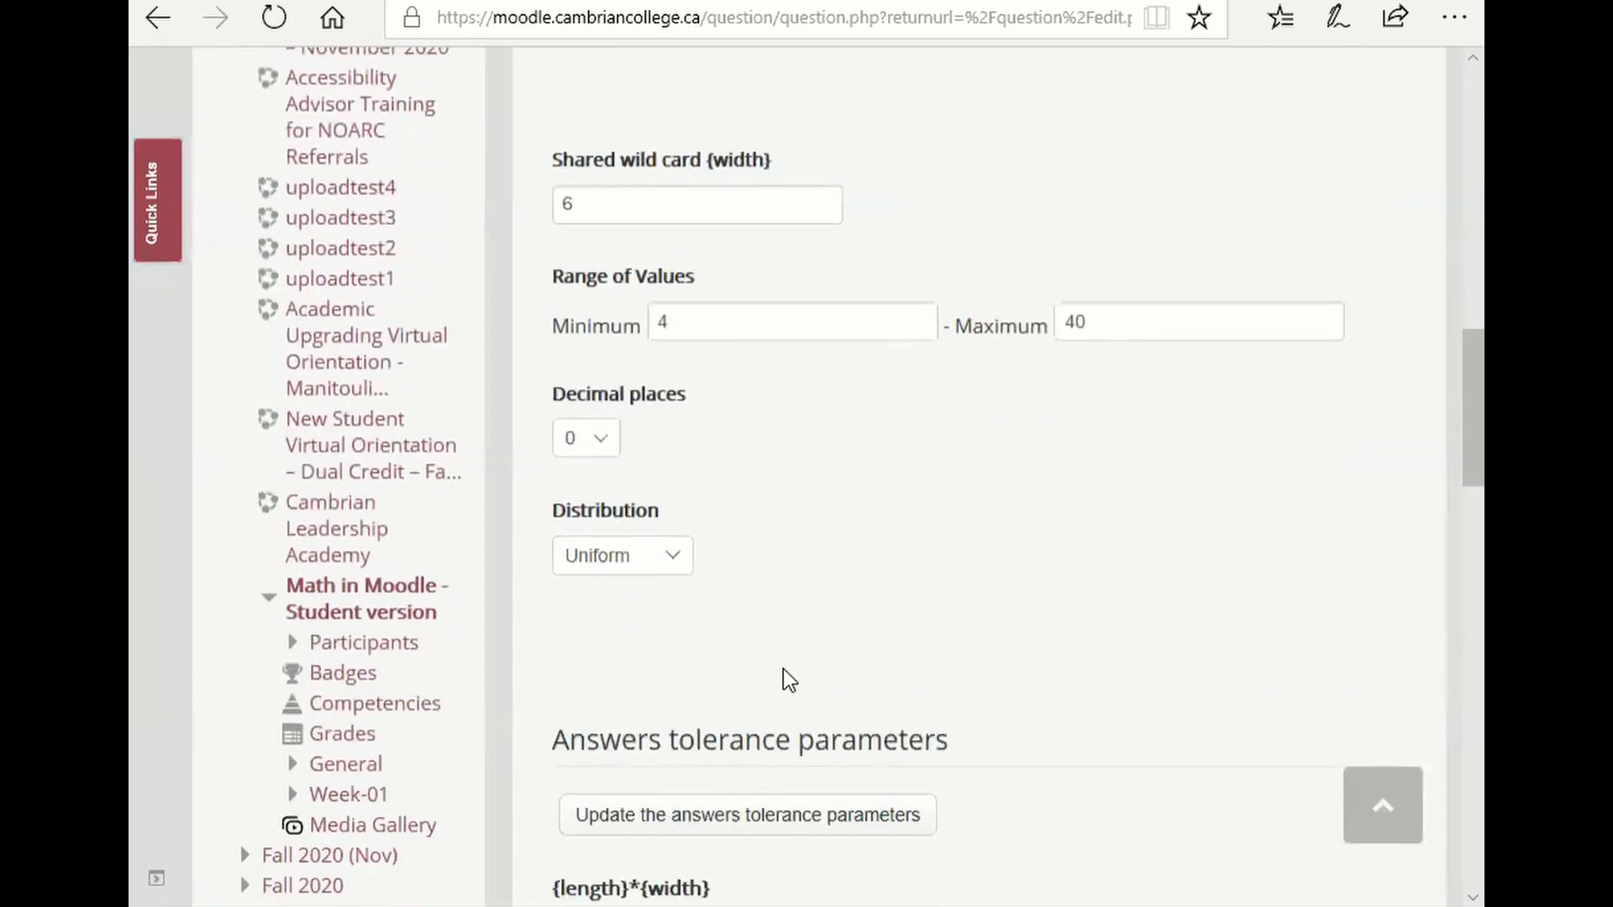
scroll(847, 626, "down", 2)
scroll(1103, 617, "down", 3)
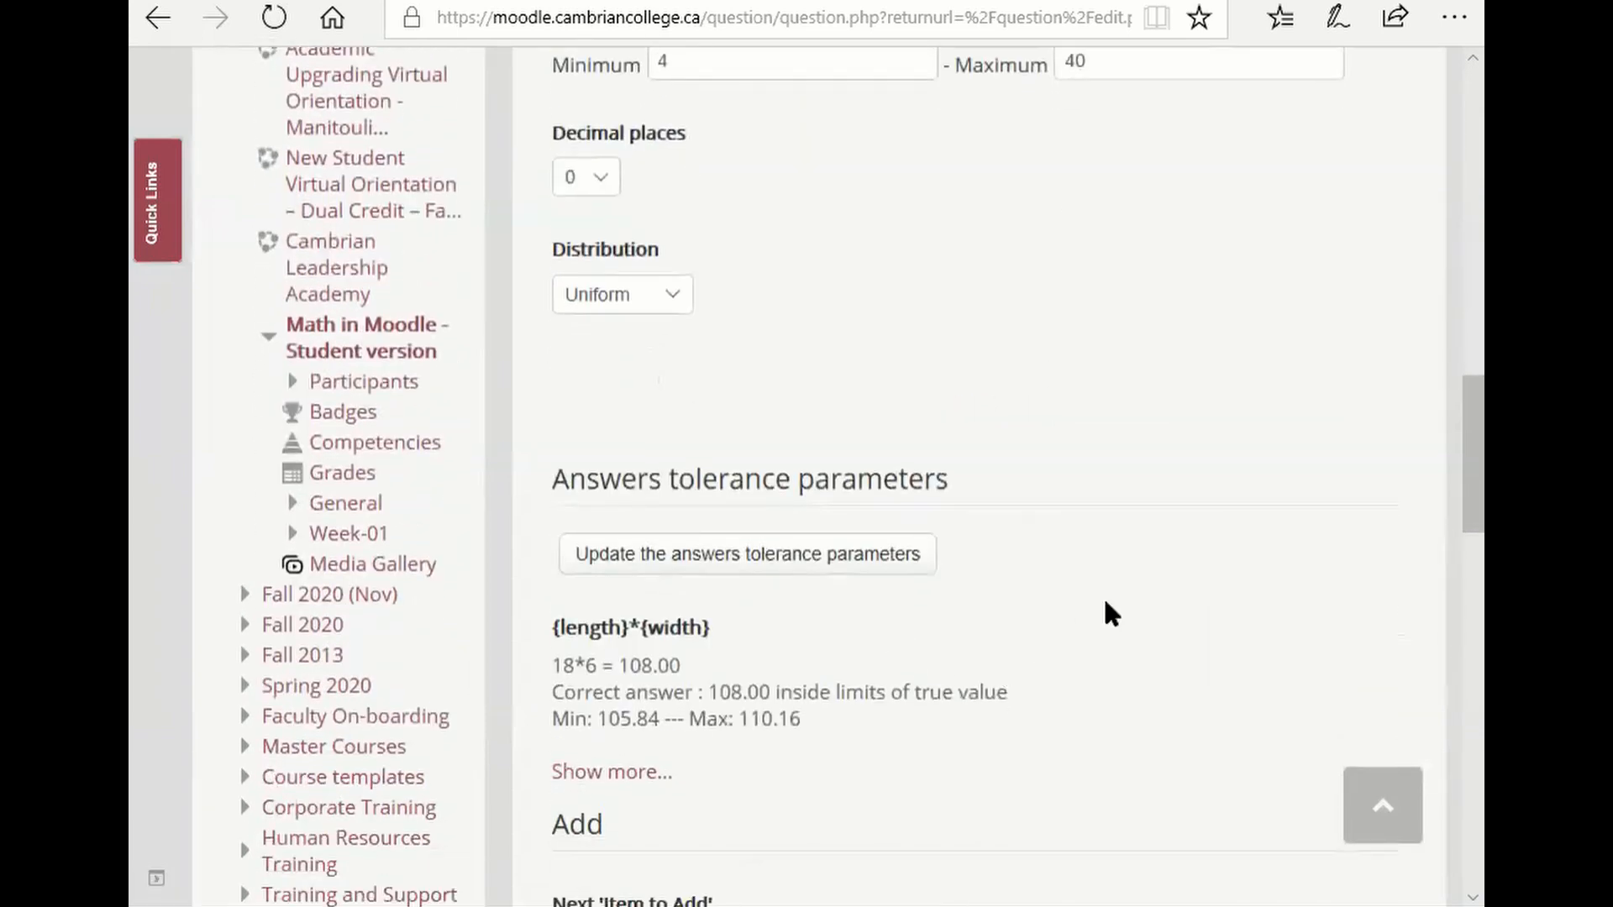
scroll(1092, 635, "down", 7)
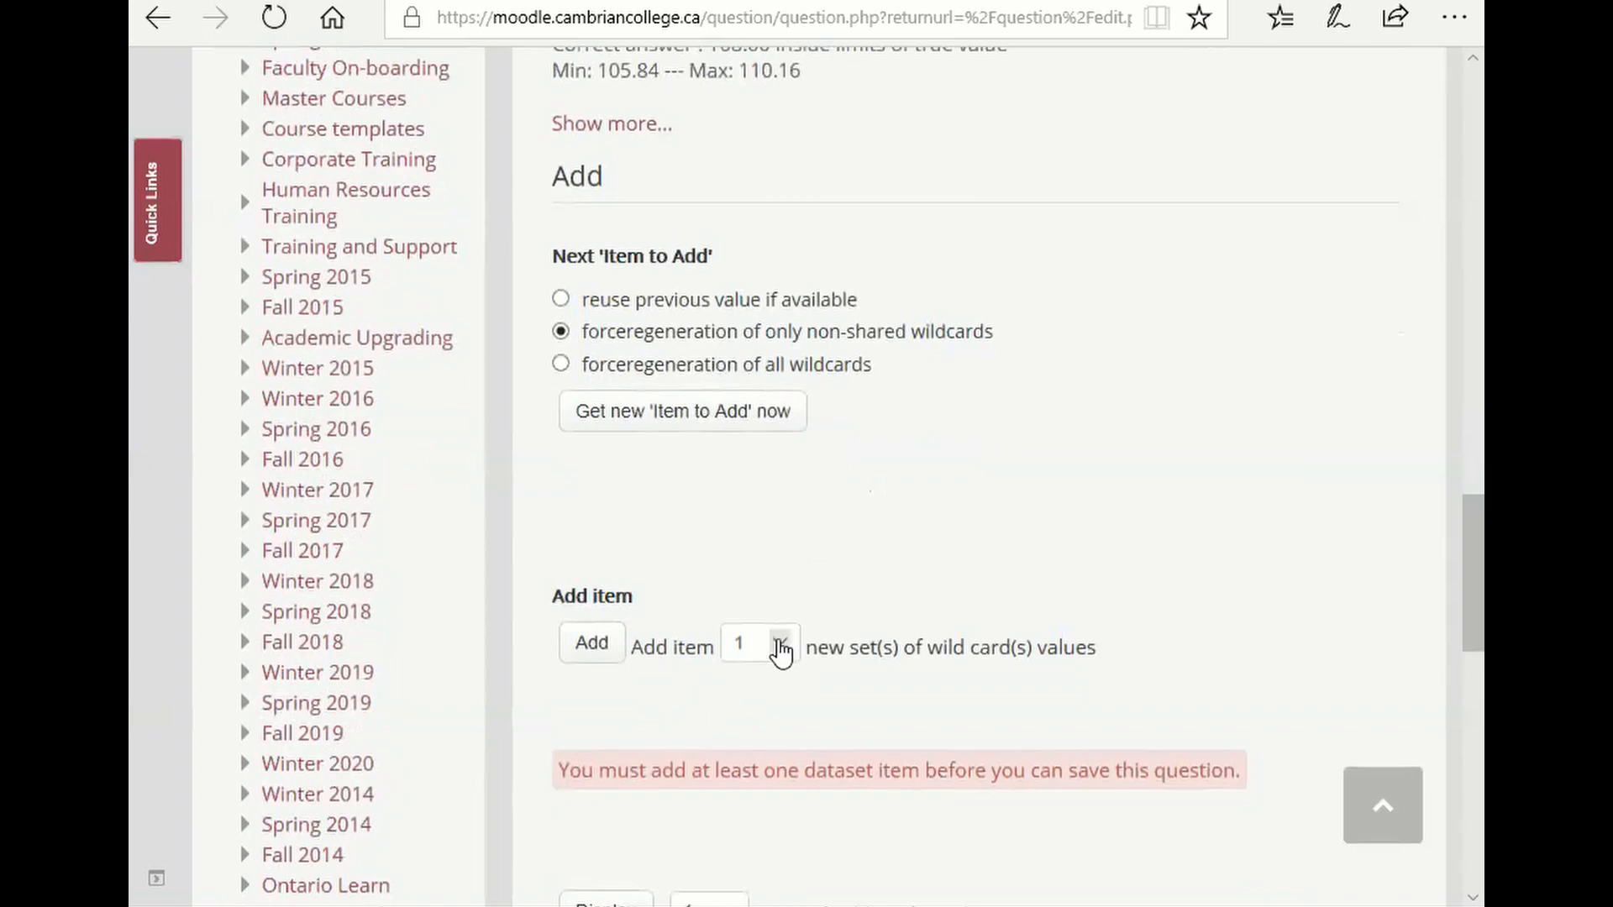
left_click(777, 645)
left_click(766, 877)
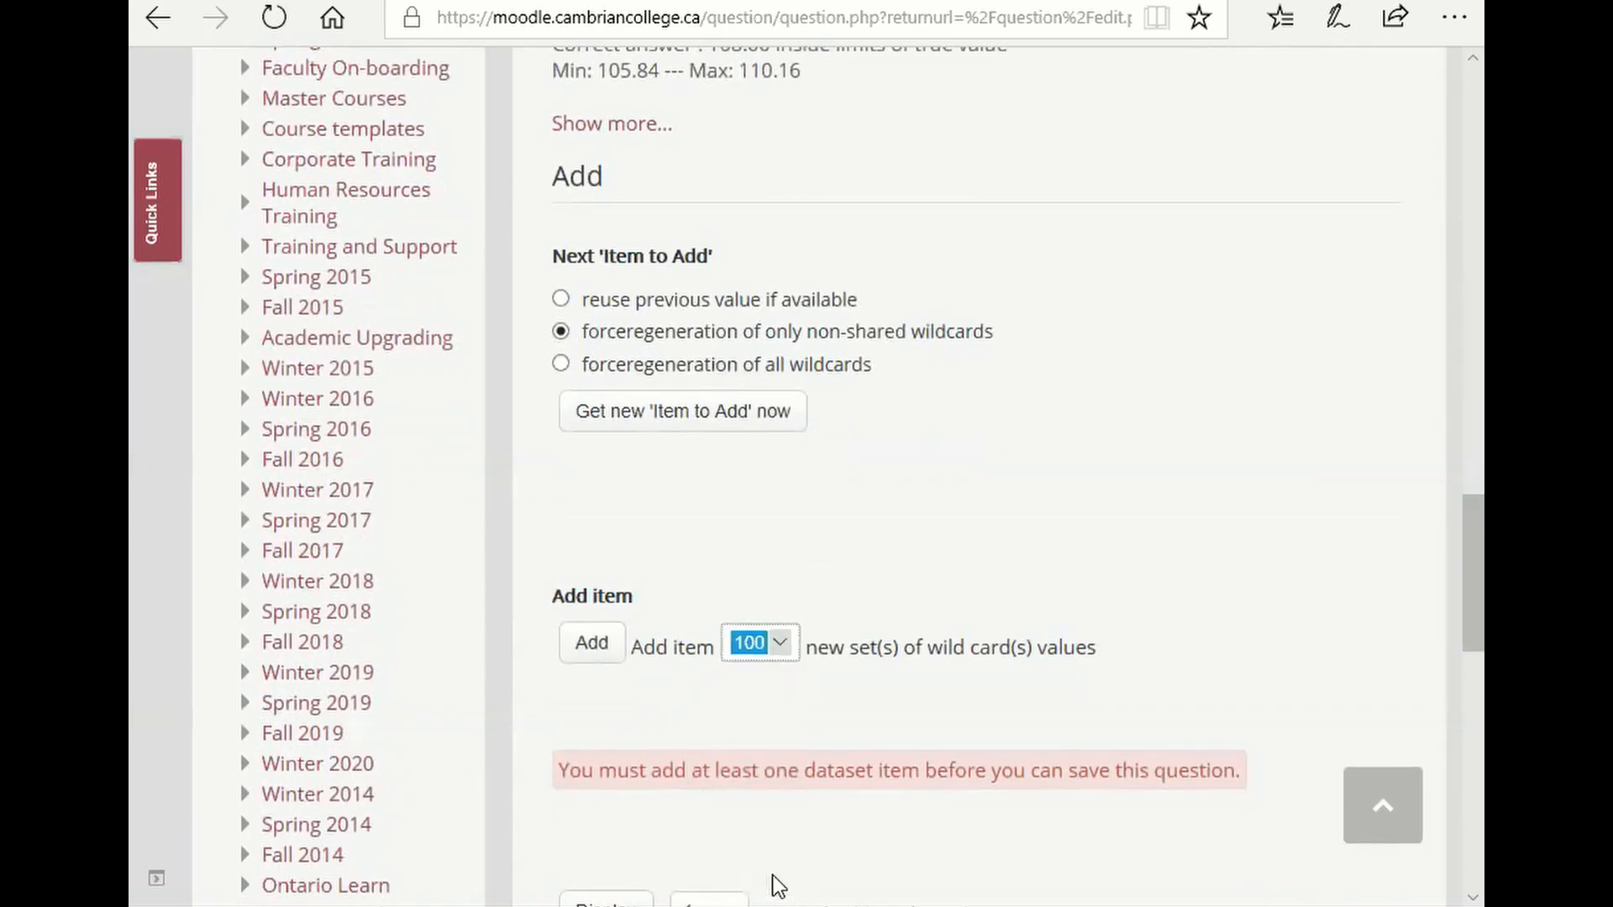
left_click(598, 647)
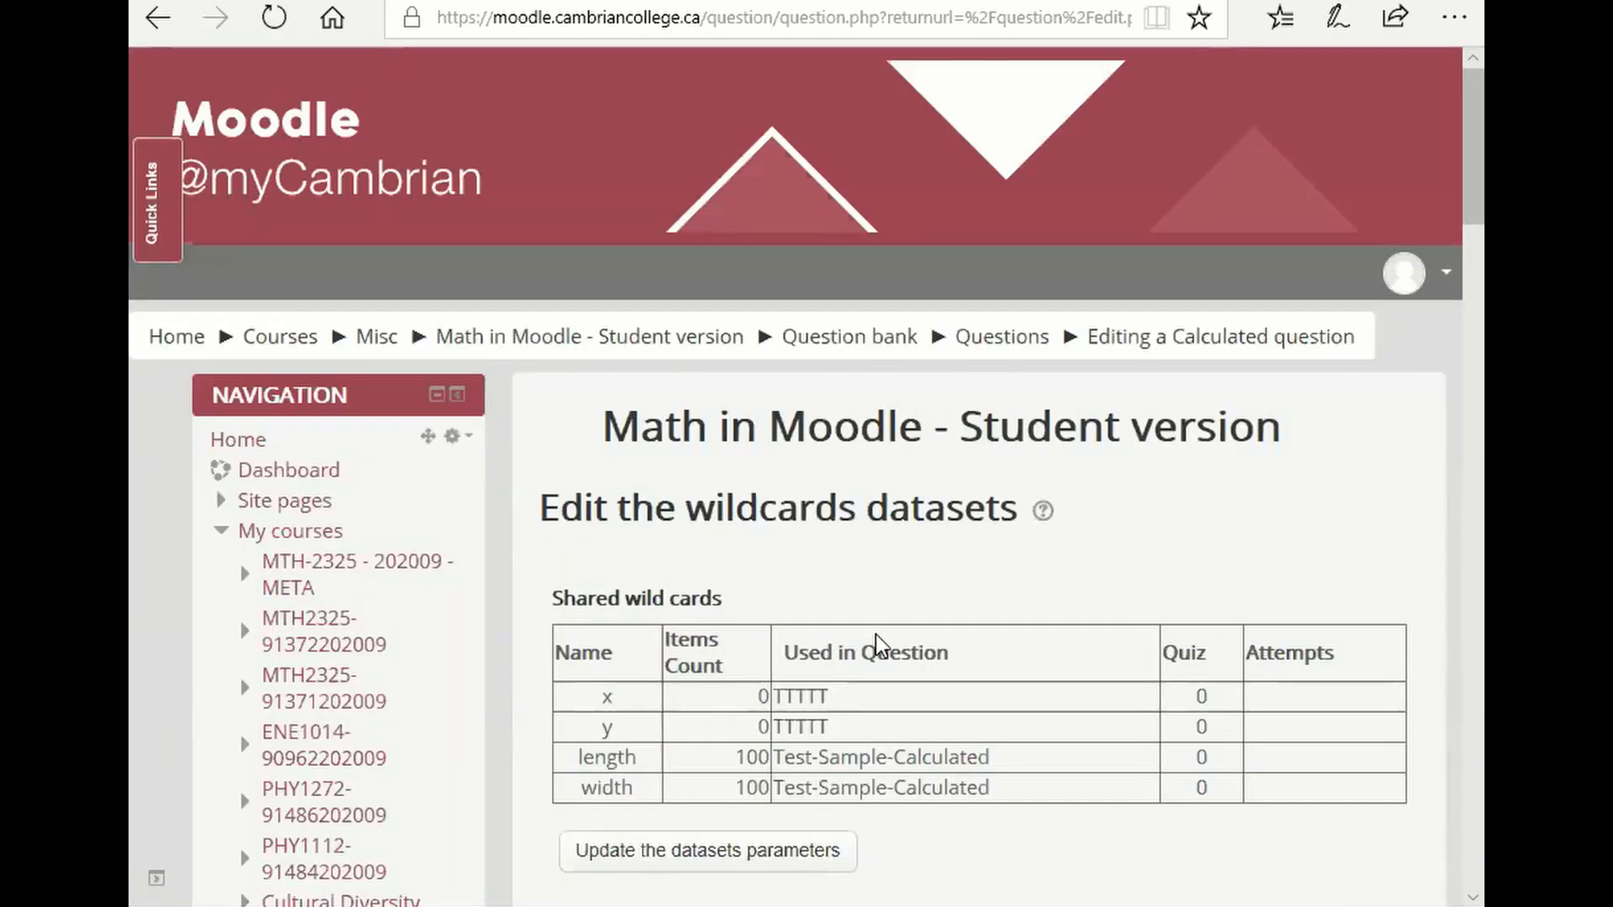
Display 2 of the added sets of wildcard values
scroll(892, 702, "down", 6)
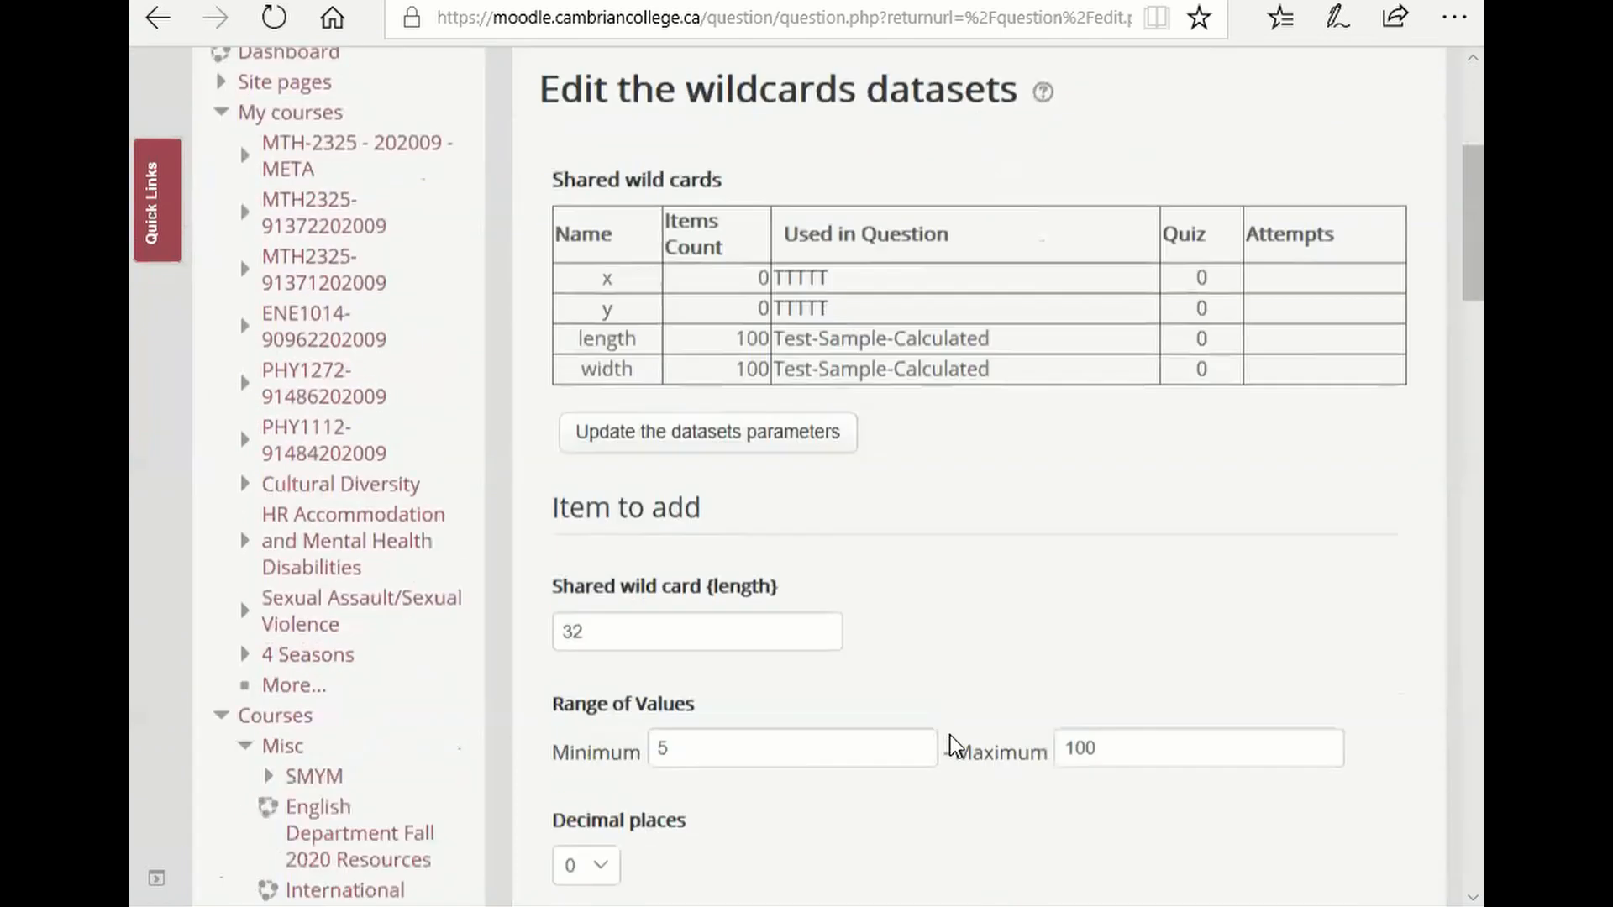
scroll(810, 592, "down", 3)
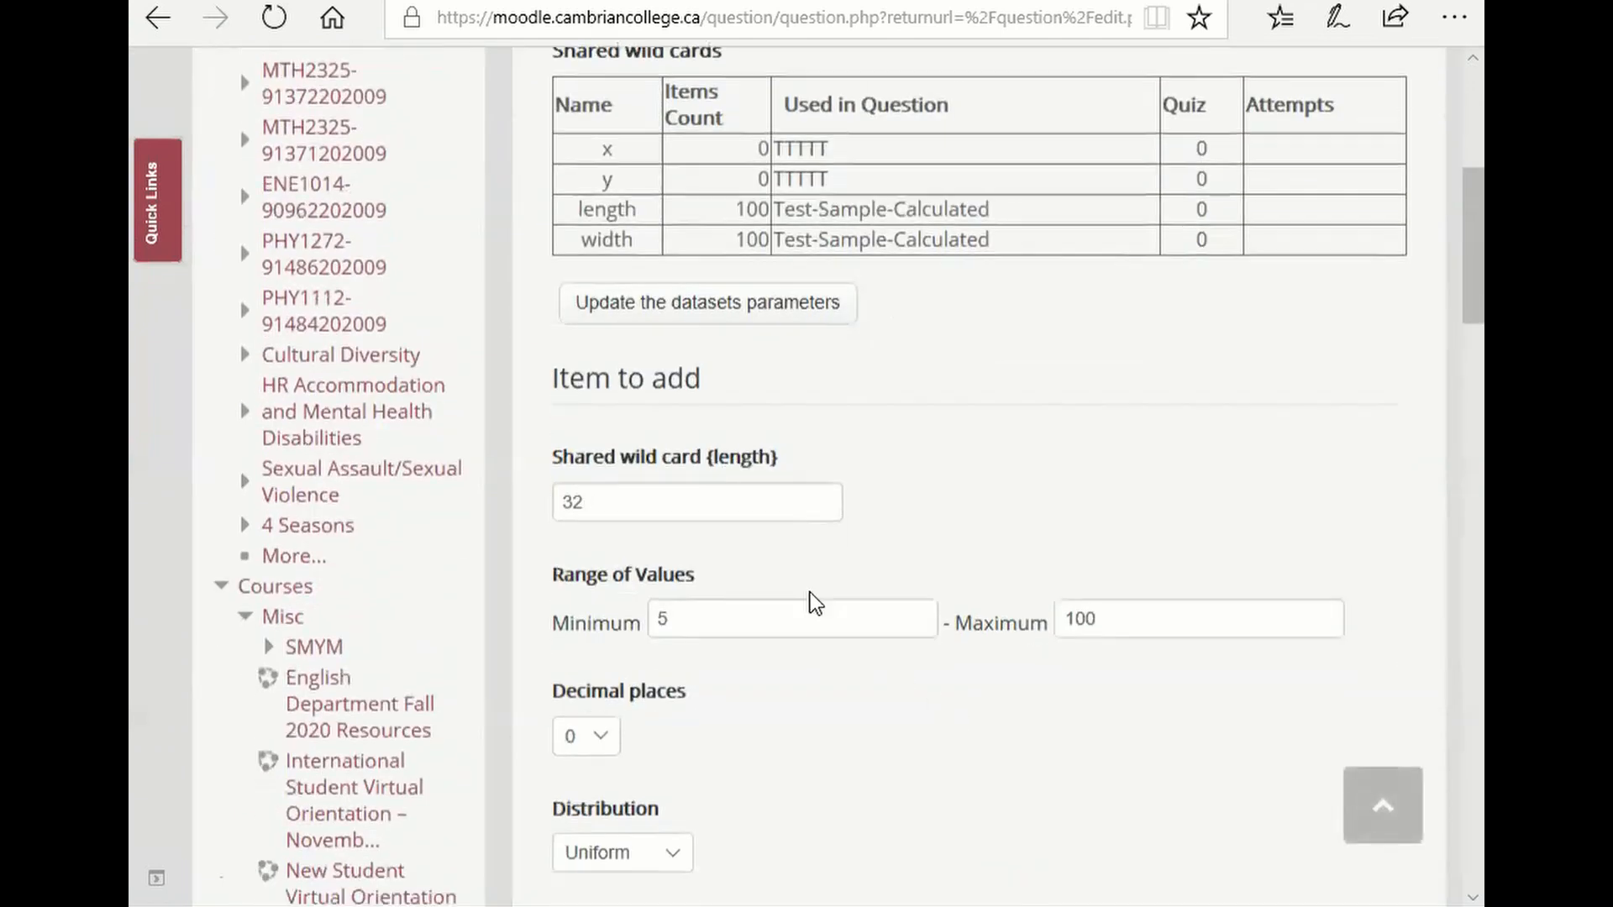
scroll(714, 811, "down", 4)
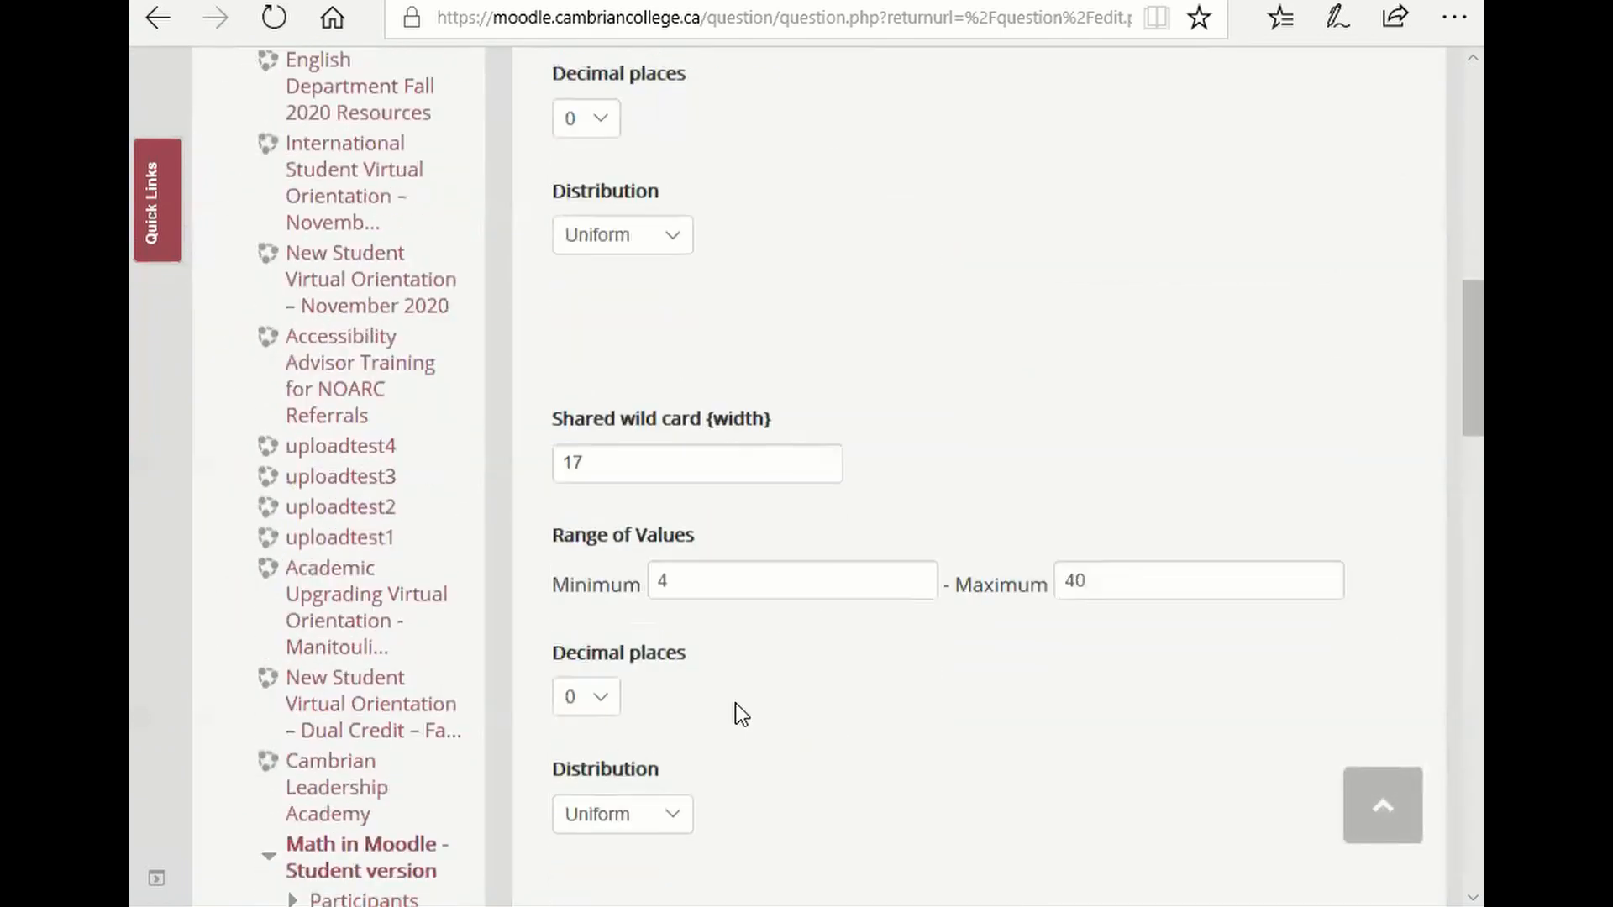
scroll(848, 737, "down", 2)
scroll(939, 652, "down", 4)
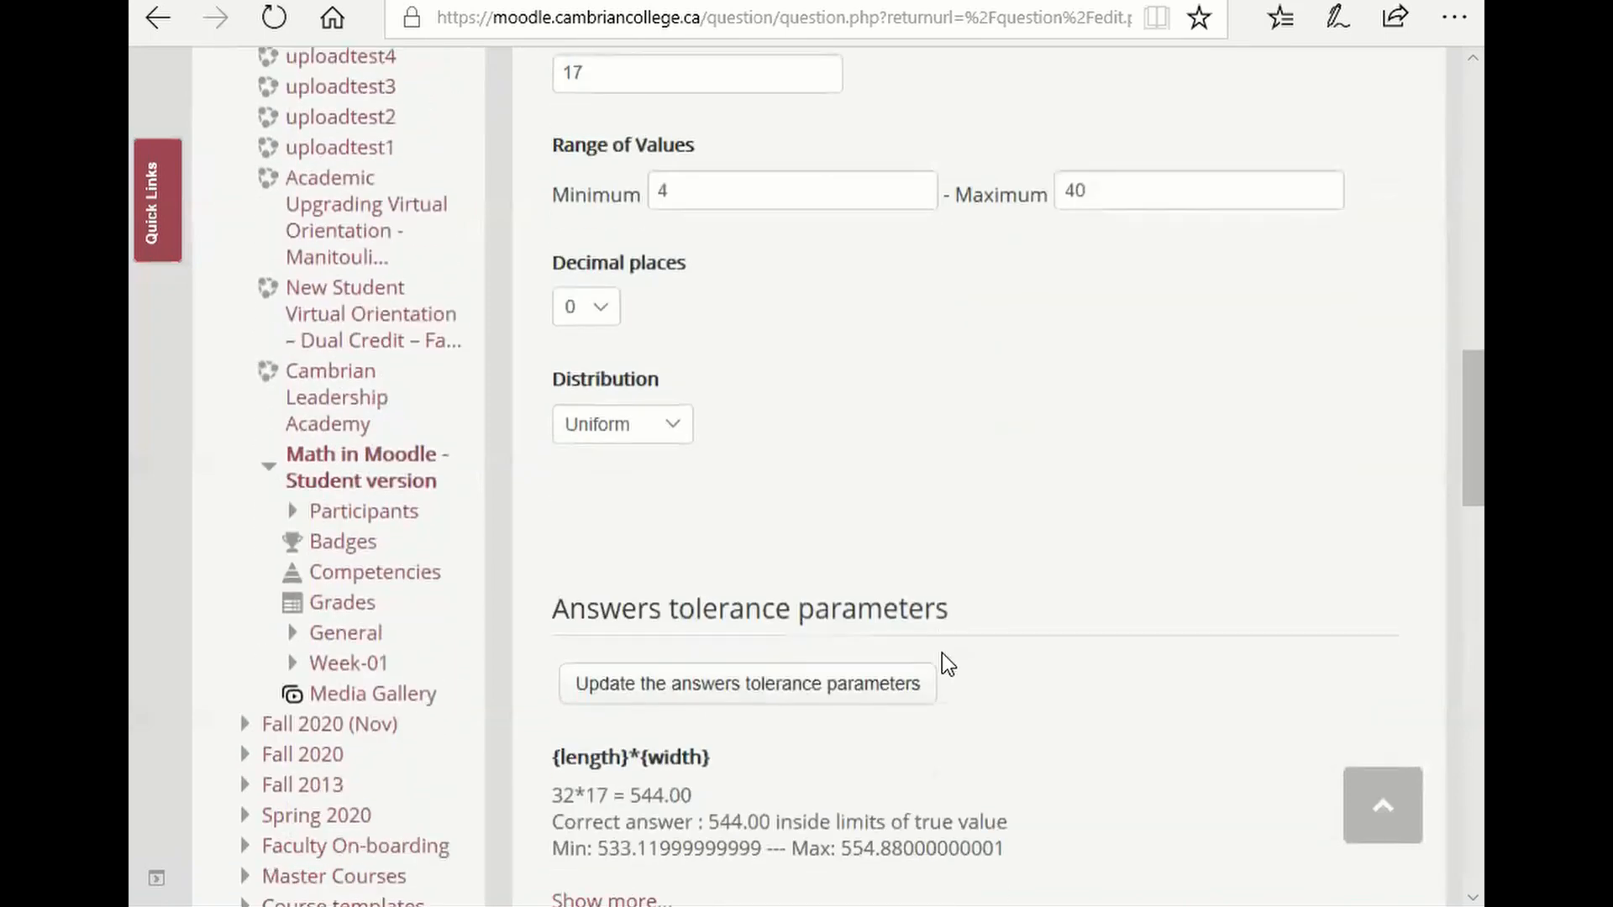
scroll(946, 659, "down", 9)
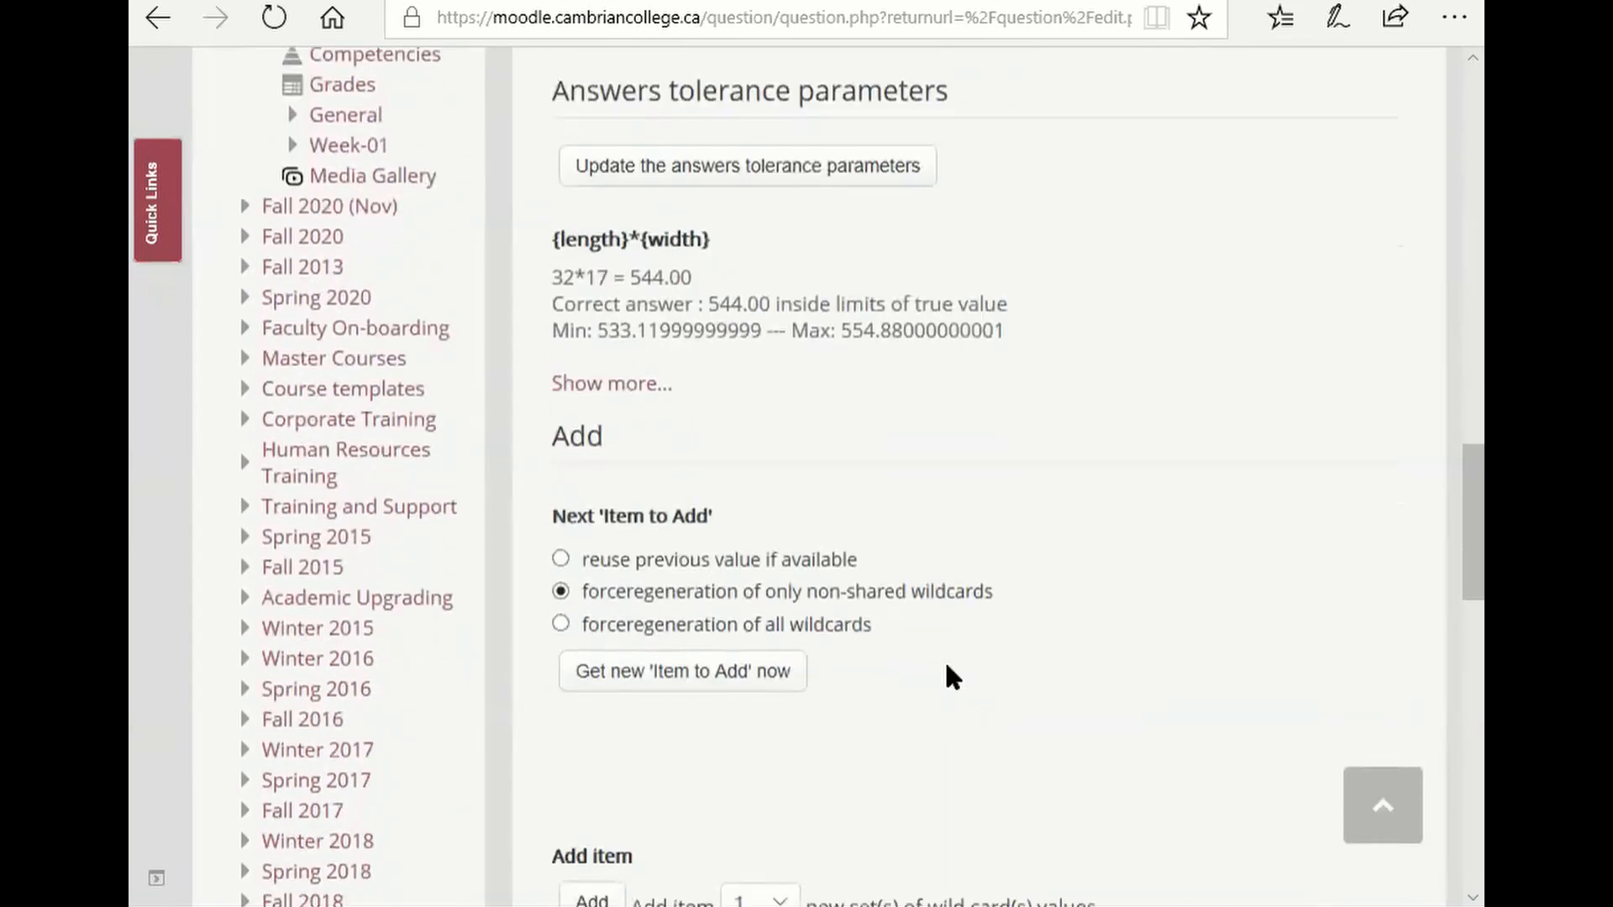
scroll(947, 669, "down", 4)
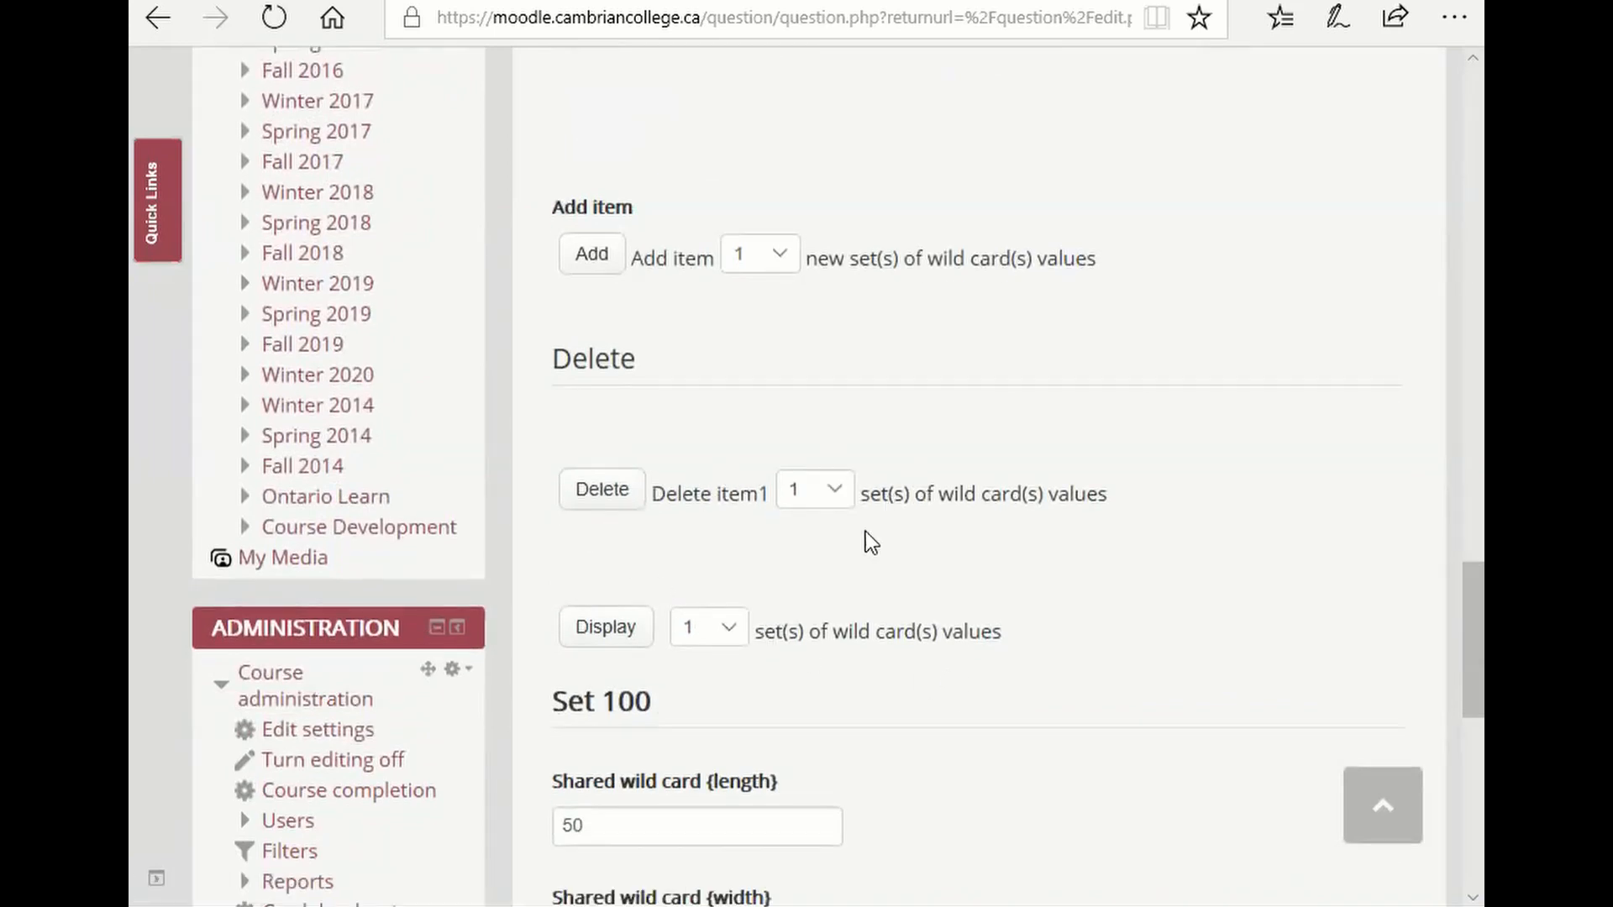
scroll(704, 744, "down", 5)
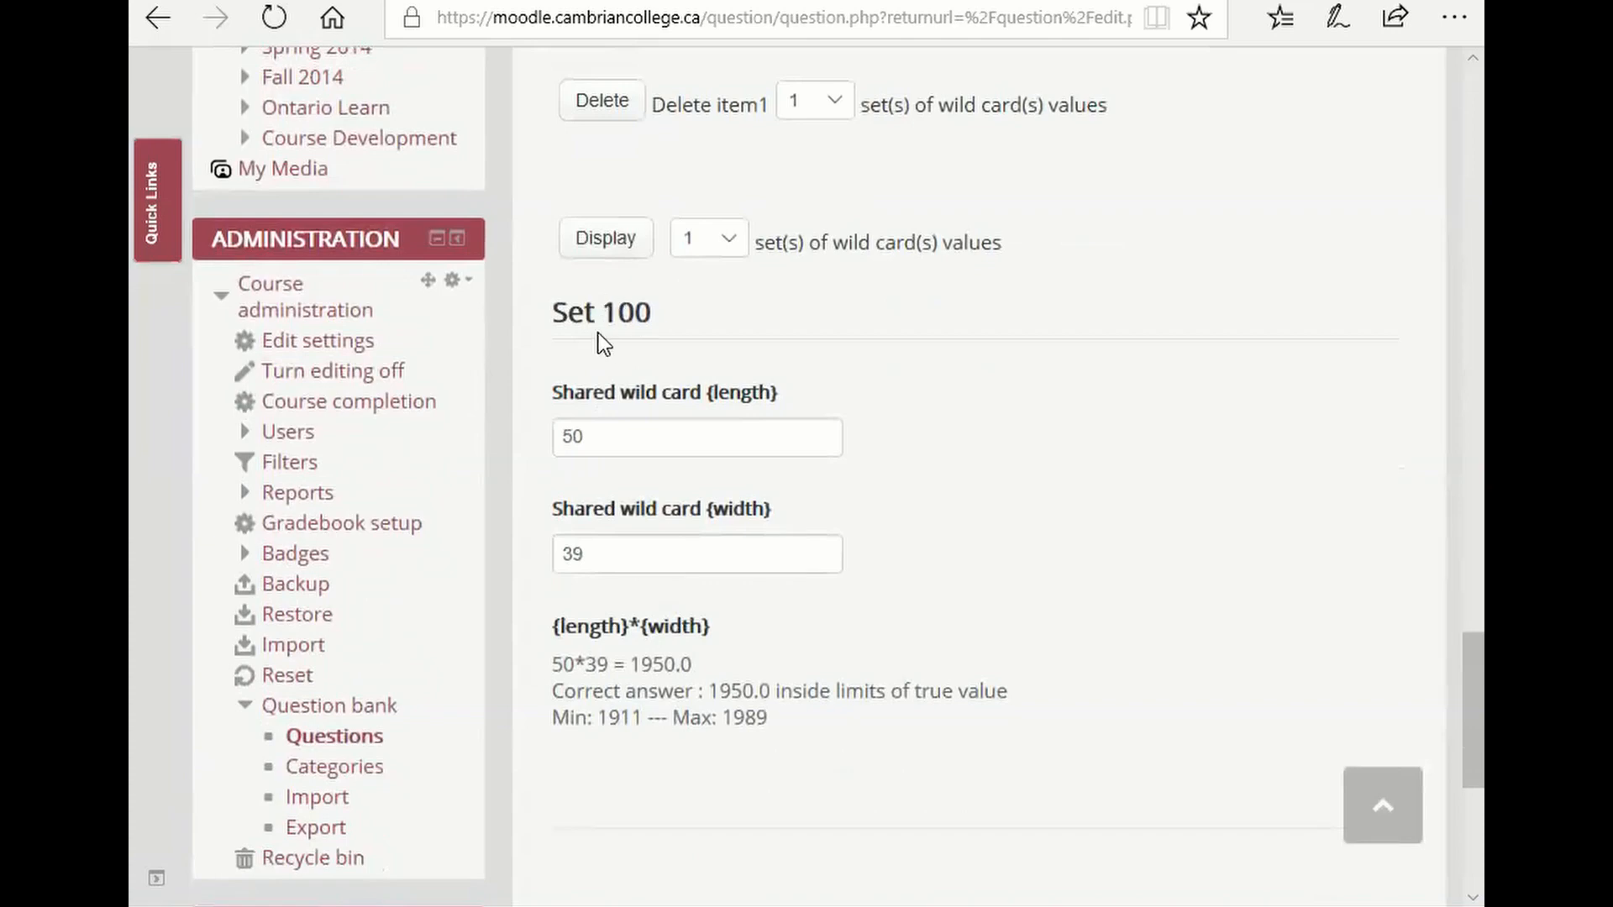
left_click(729, 248)
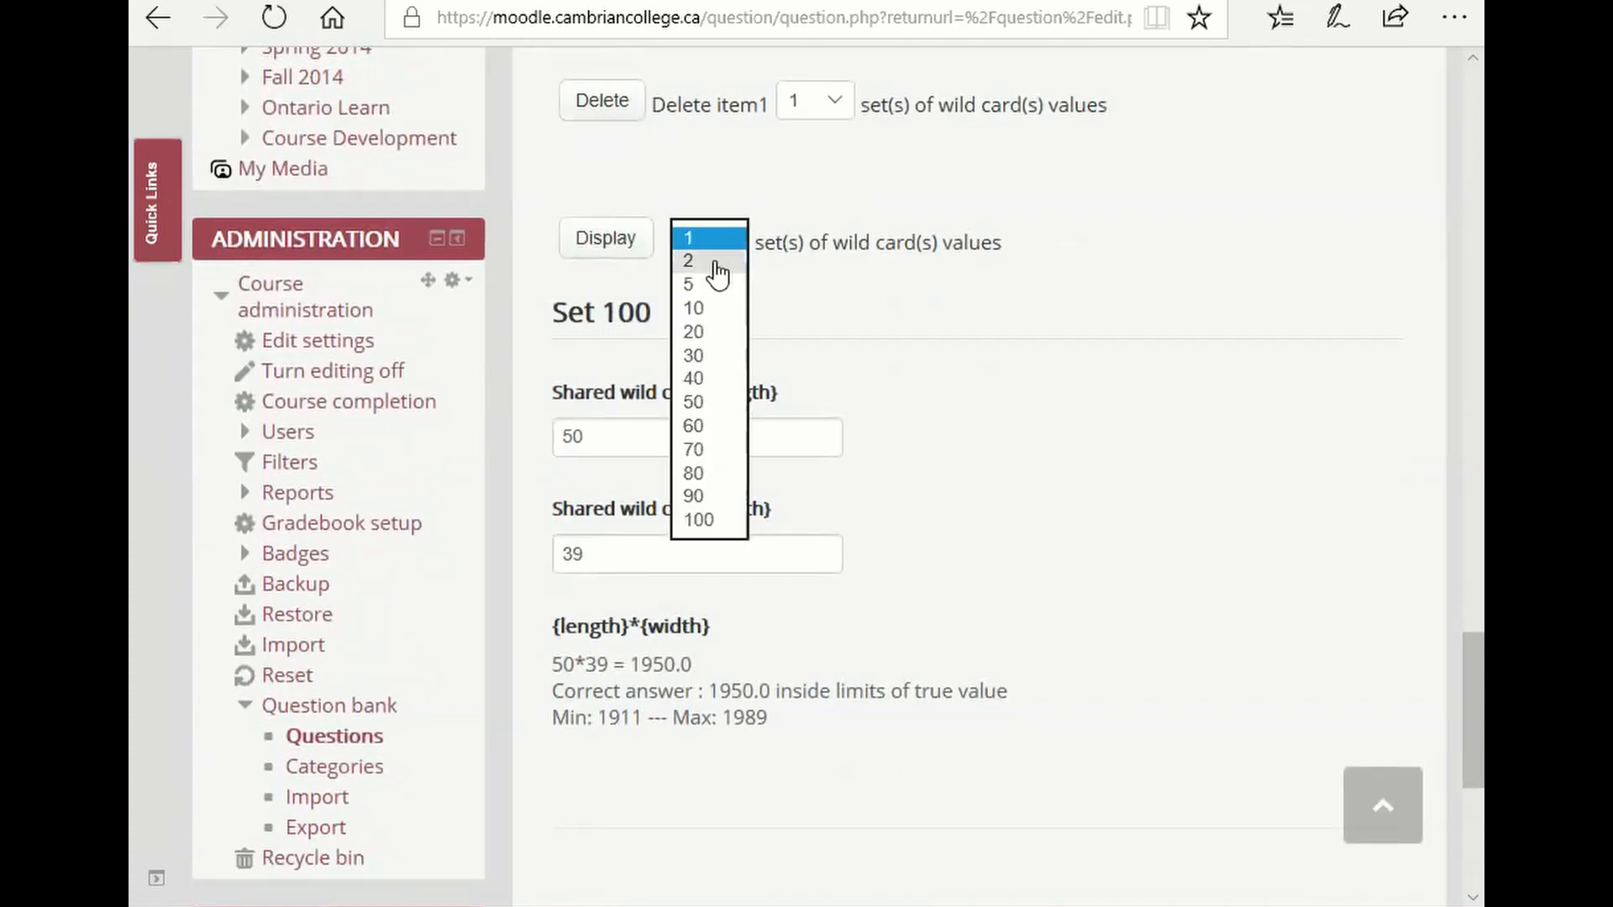
left_click(722, 260)
left_click(624, 258)
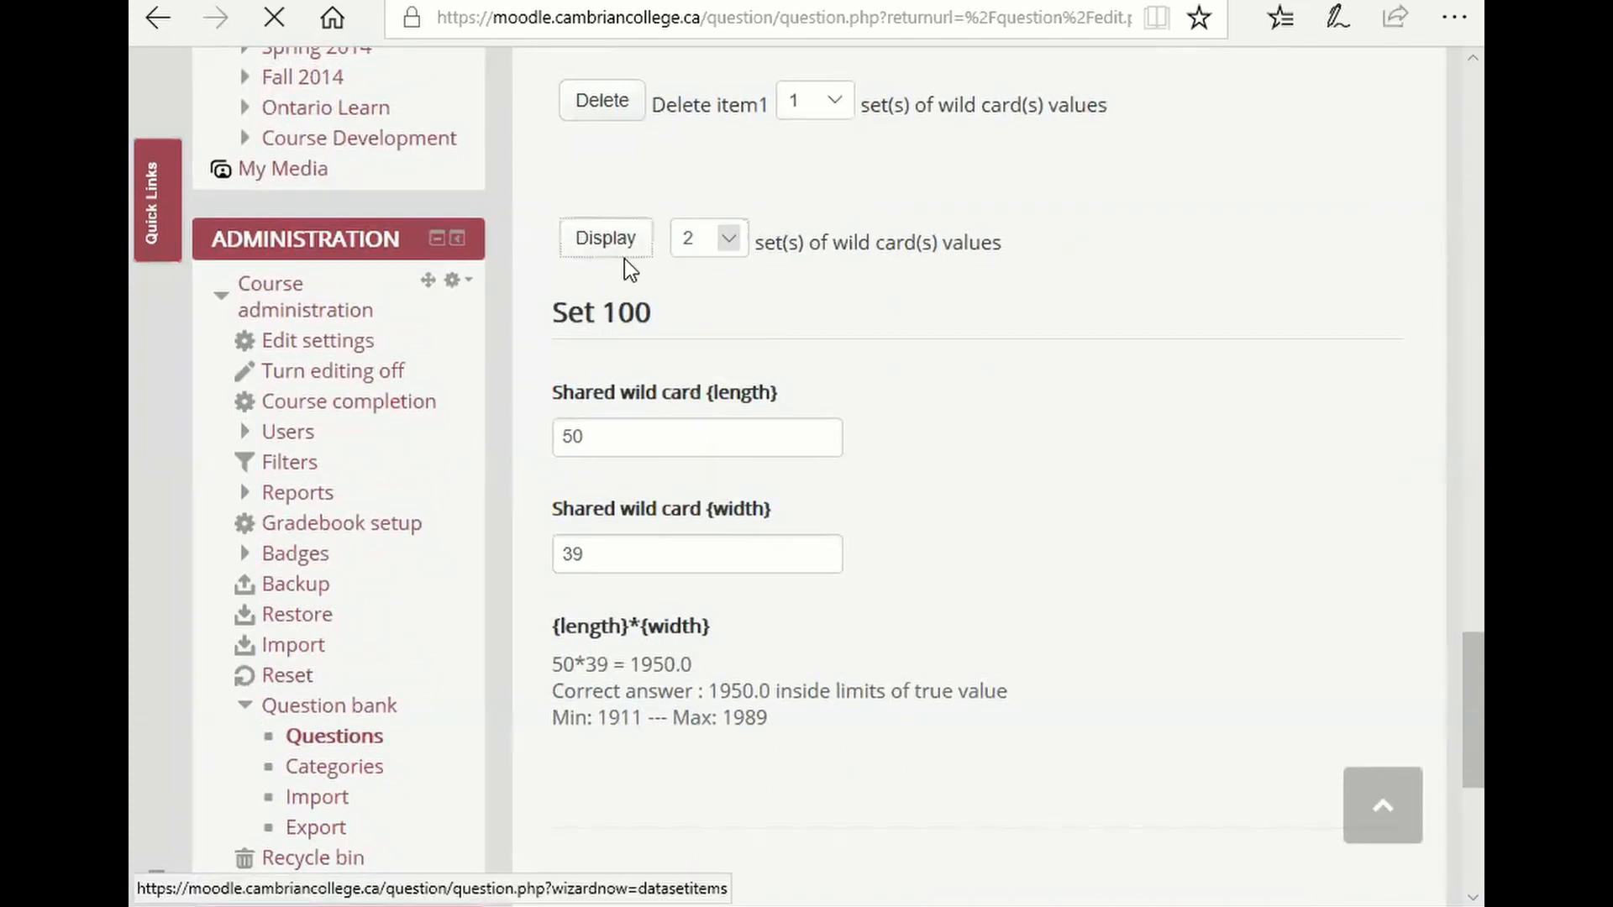
Examine the wildcard values, correct answers and limits listed for Set 100 and Set 99
scroll(916, 633, "down", 5)
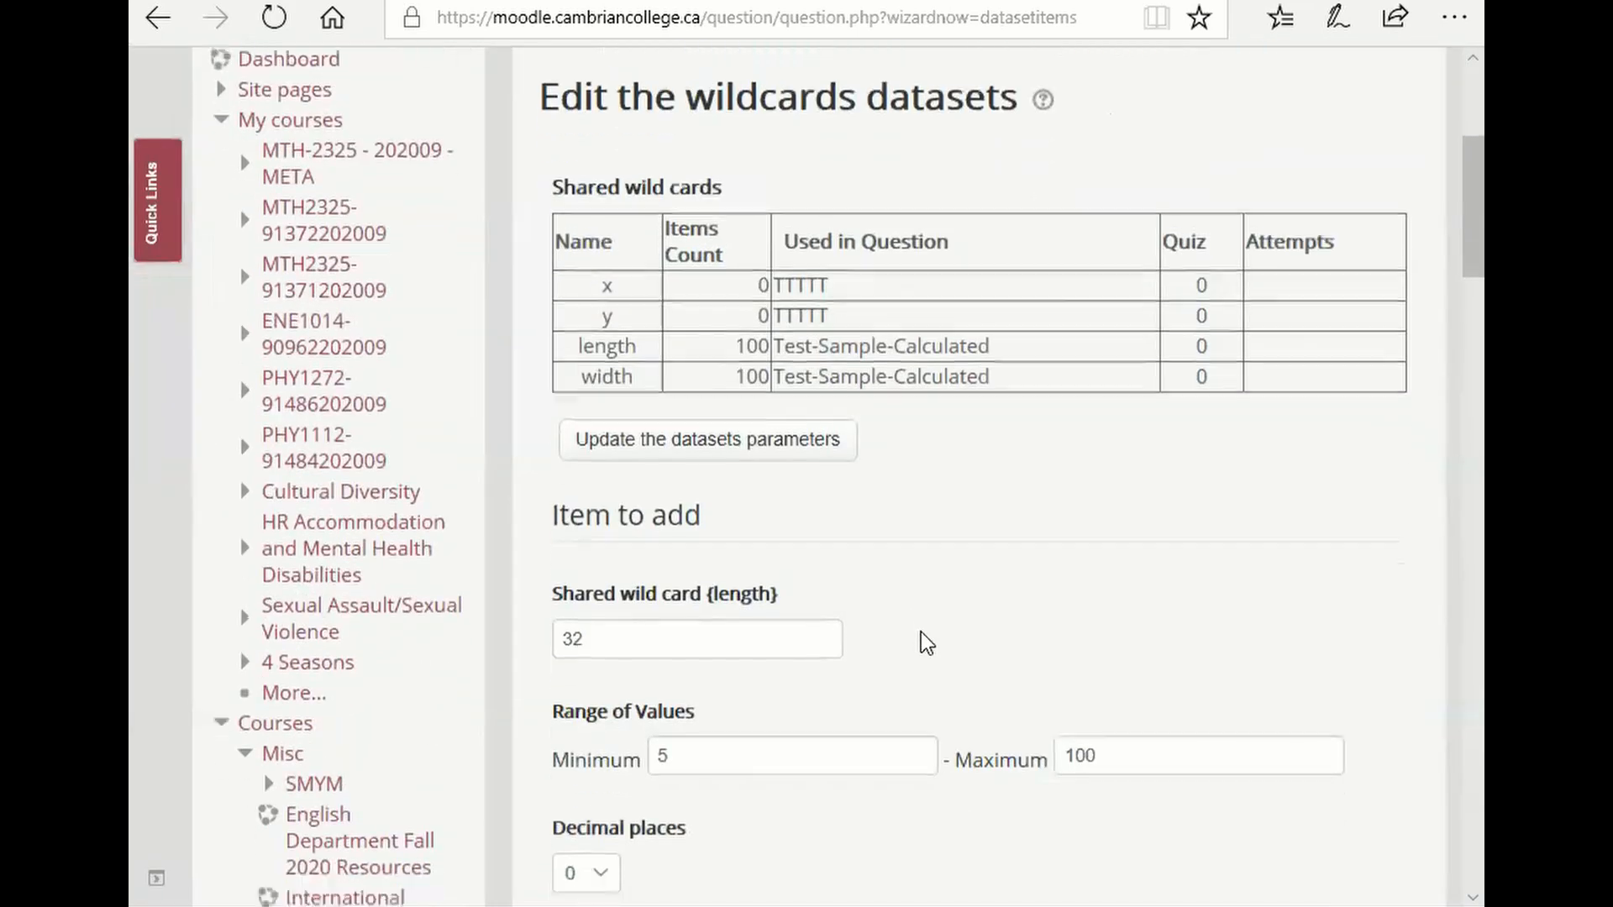
scroll(921, 638, "down", 10)
scroll(913, 607, "down", 10)
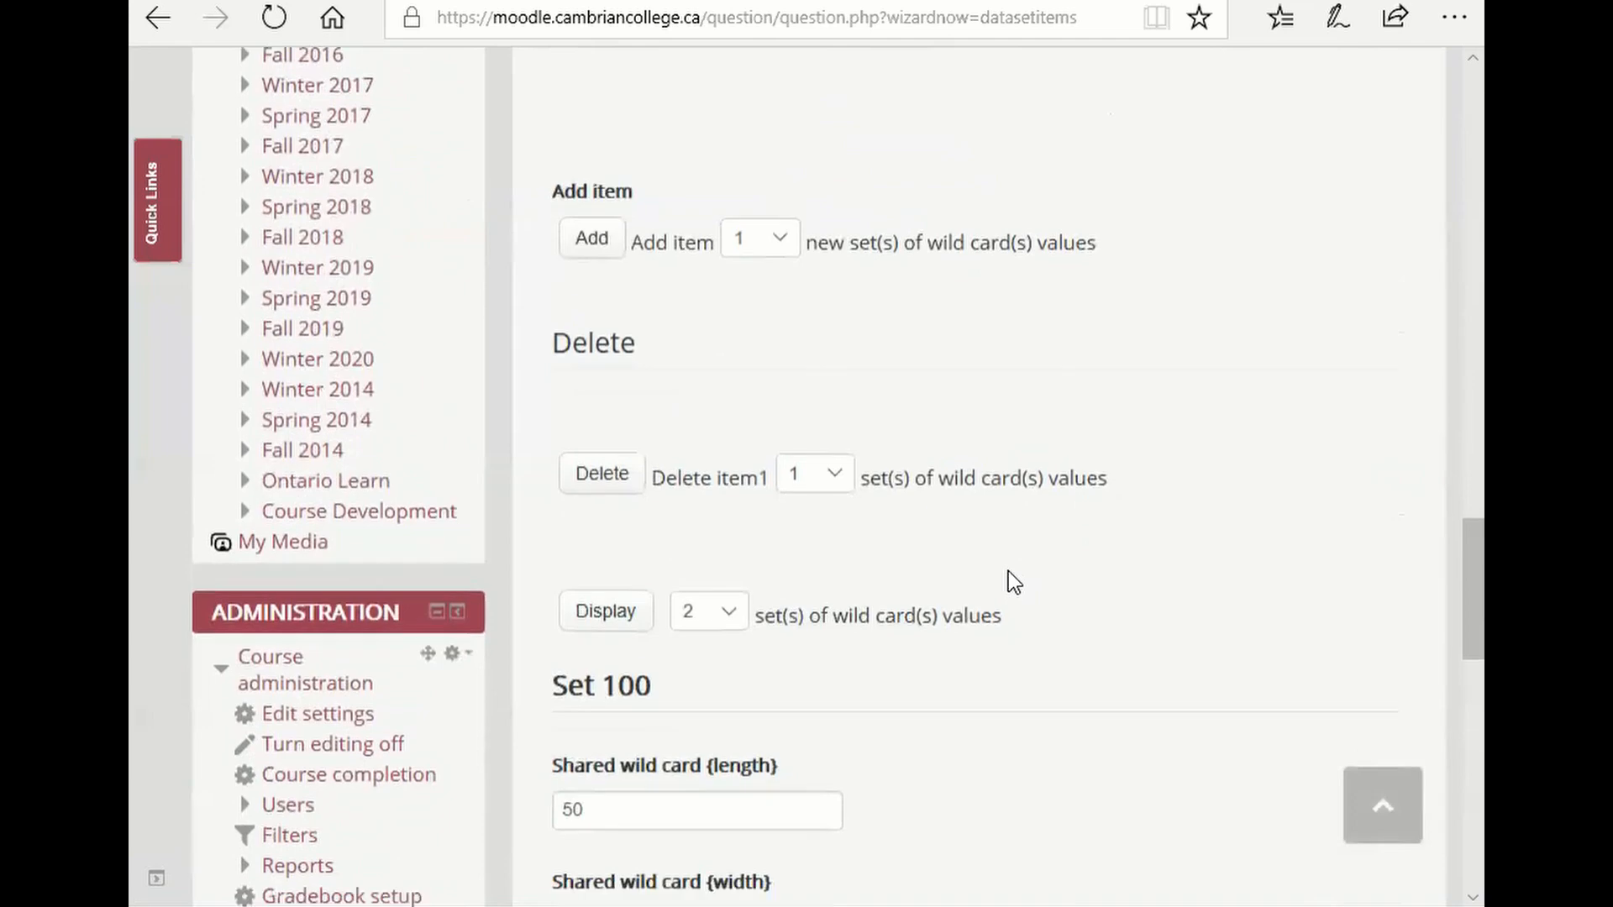
scroll(1008, 571, "down", 5)
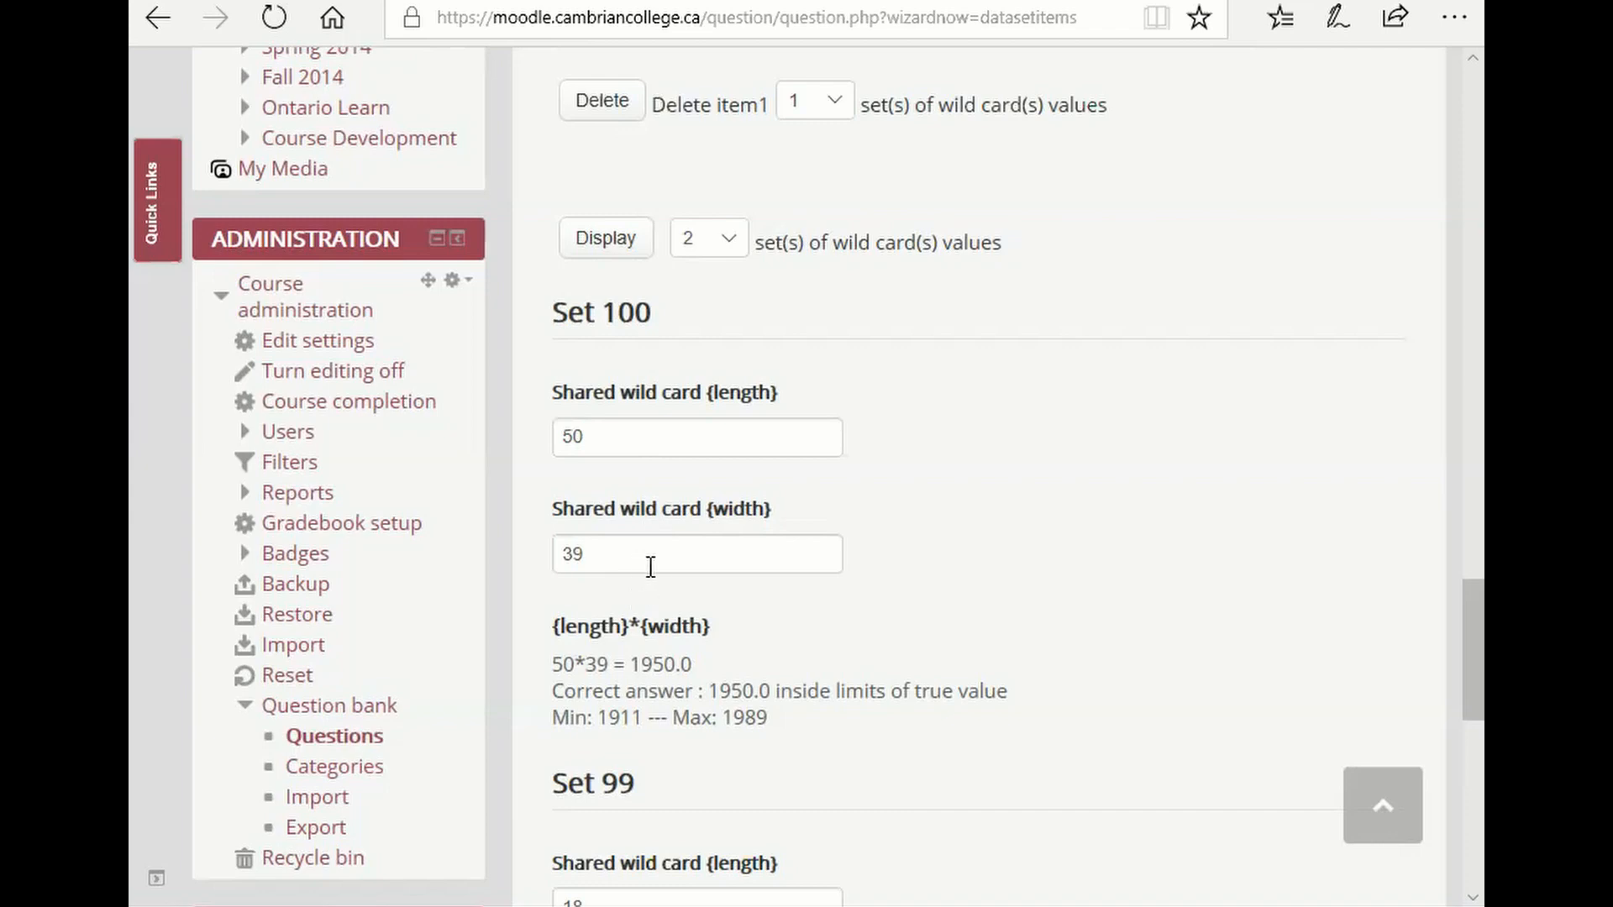
scroll(650, 567, "down", 5)
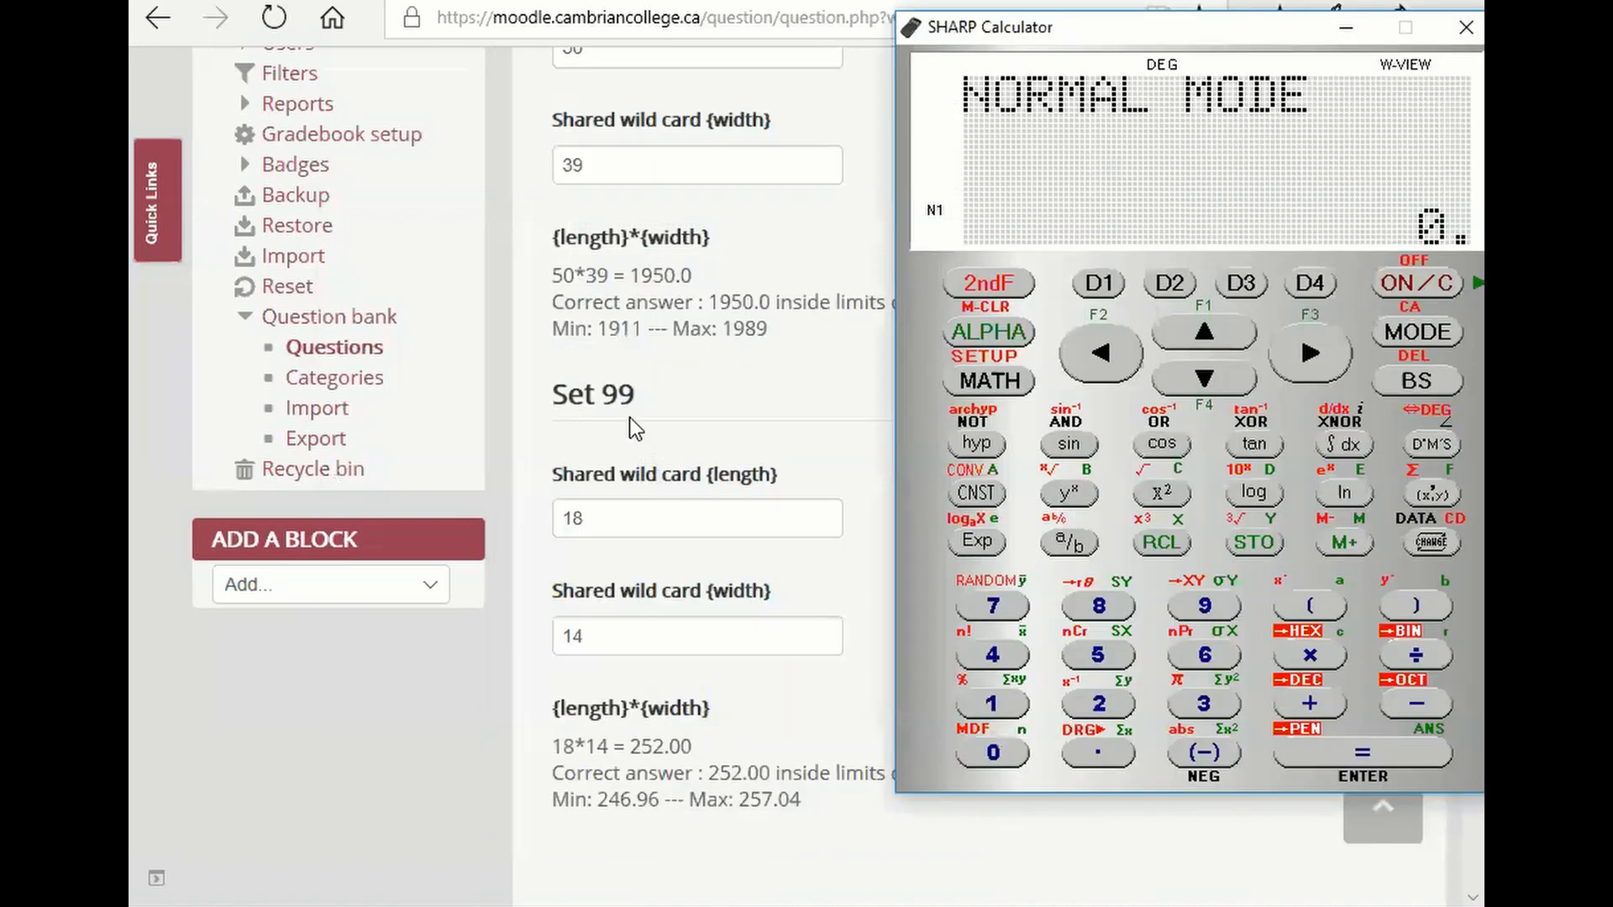
Calculate 18 × 14 in the SHARP Calculator to check the correct answer of Set 99
left_click(1004, 699)
left_click(1099, 607)
left_click(1315, 657)
left_click(1010, 716)
left_click(996, 658)
left_click(1360, 756)
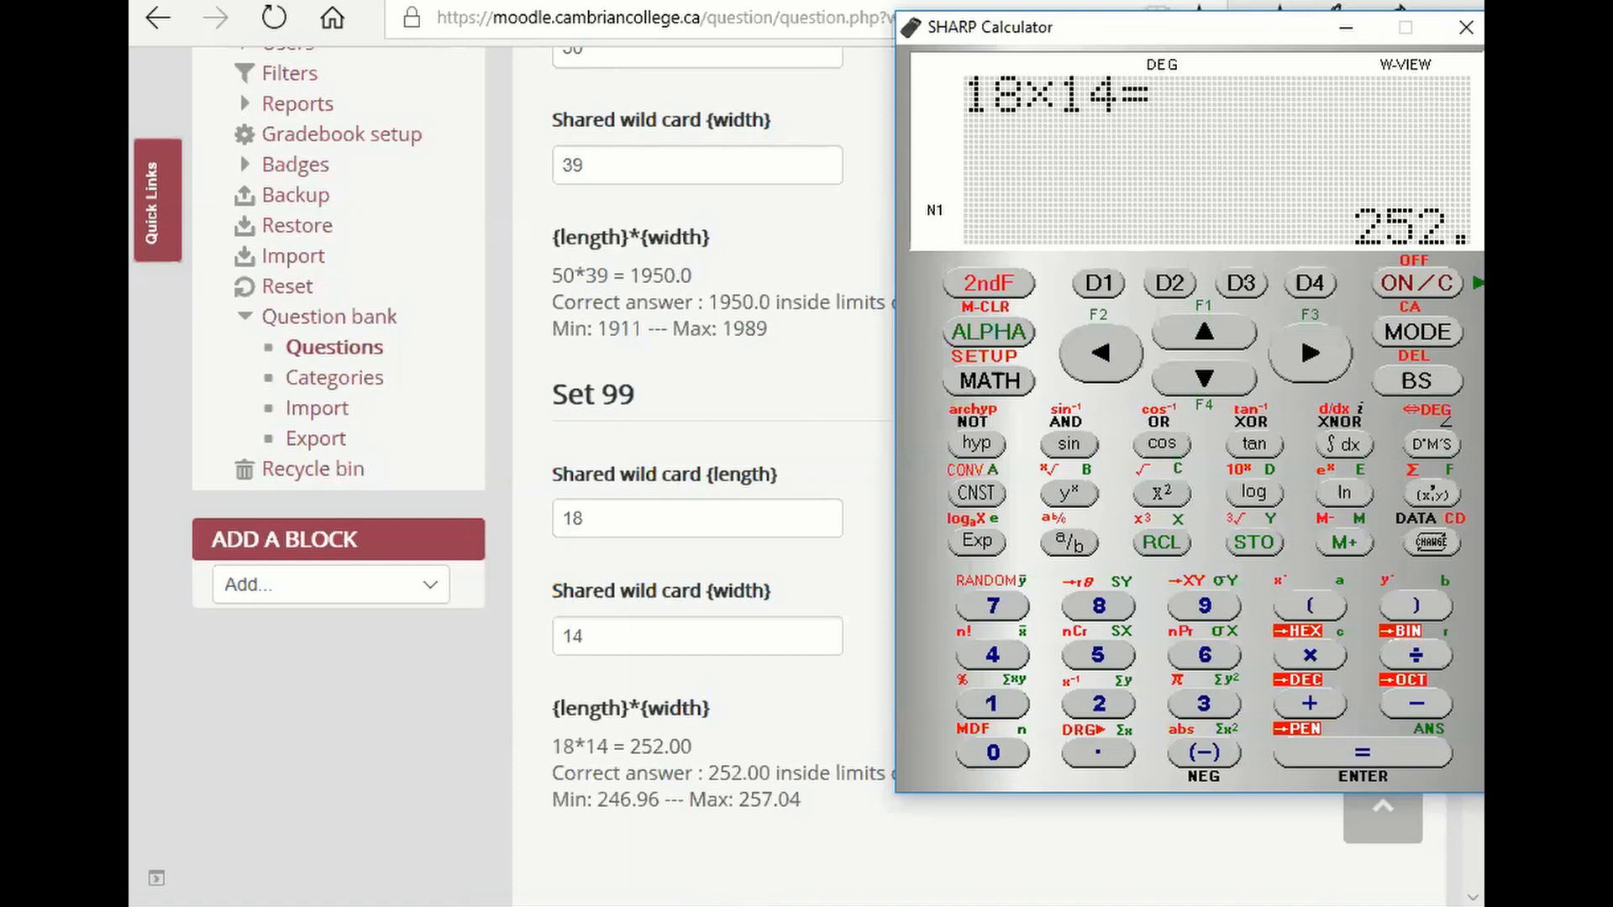
Move the calculator window up, highlight Set 99's minimum accepted value on the Moodle page, and return to the SHARP Calculator
left_click_drag(990, 34, 994, 0)
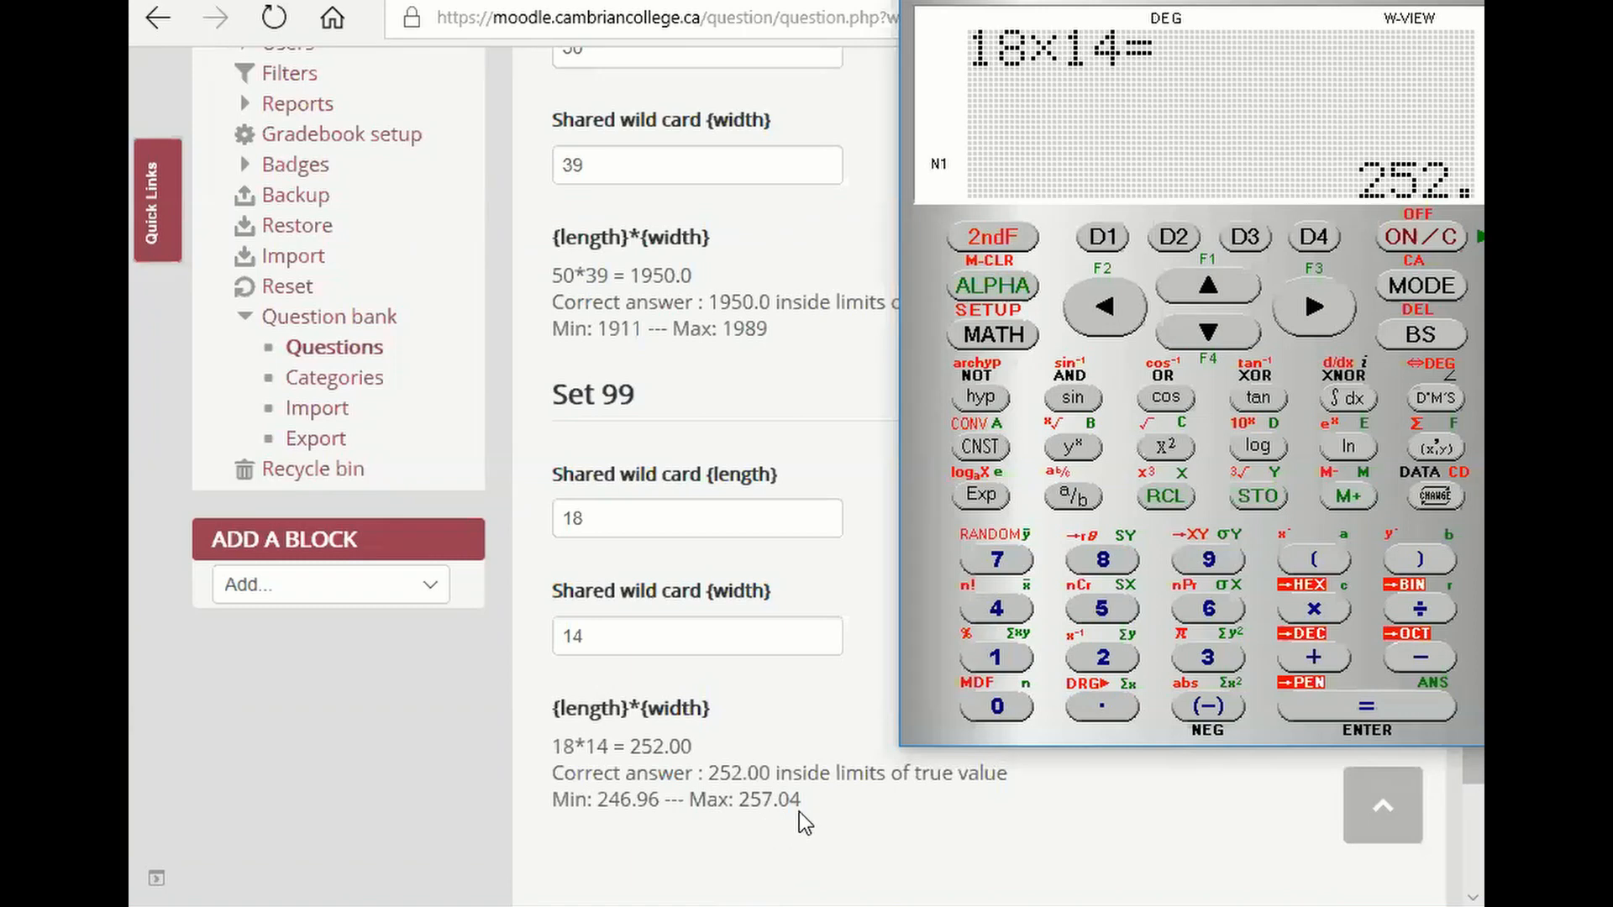
left_click(601, 800)
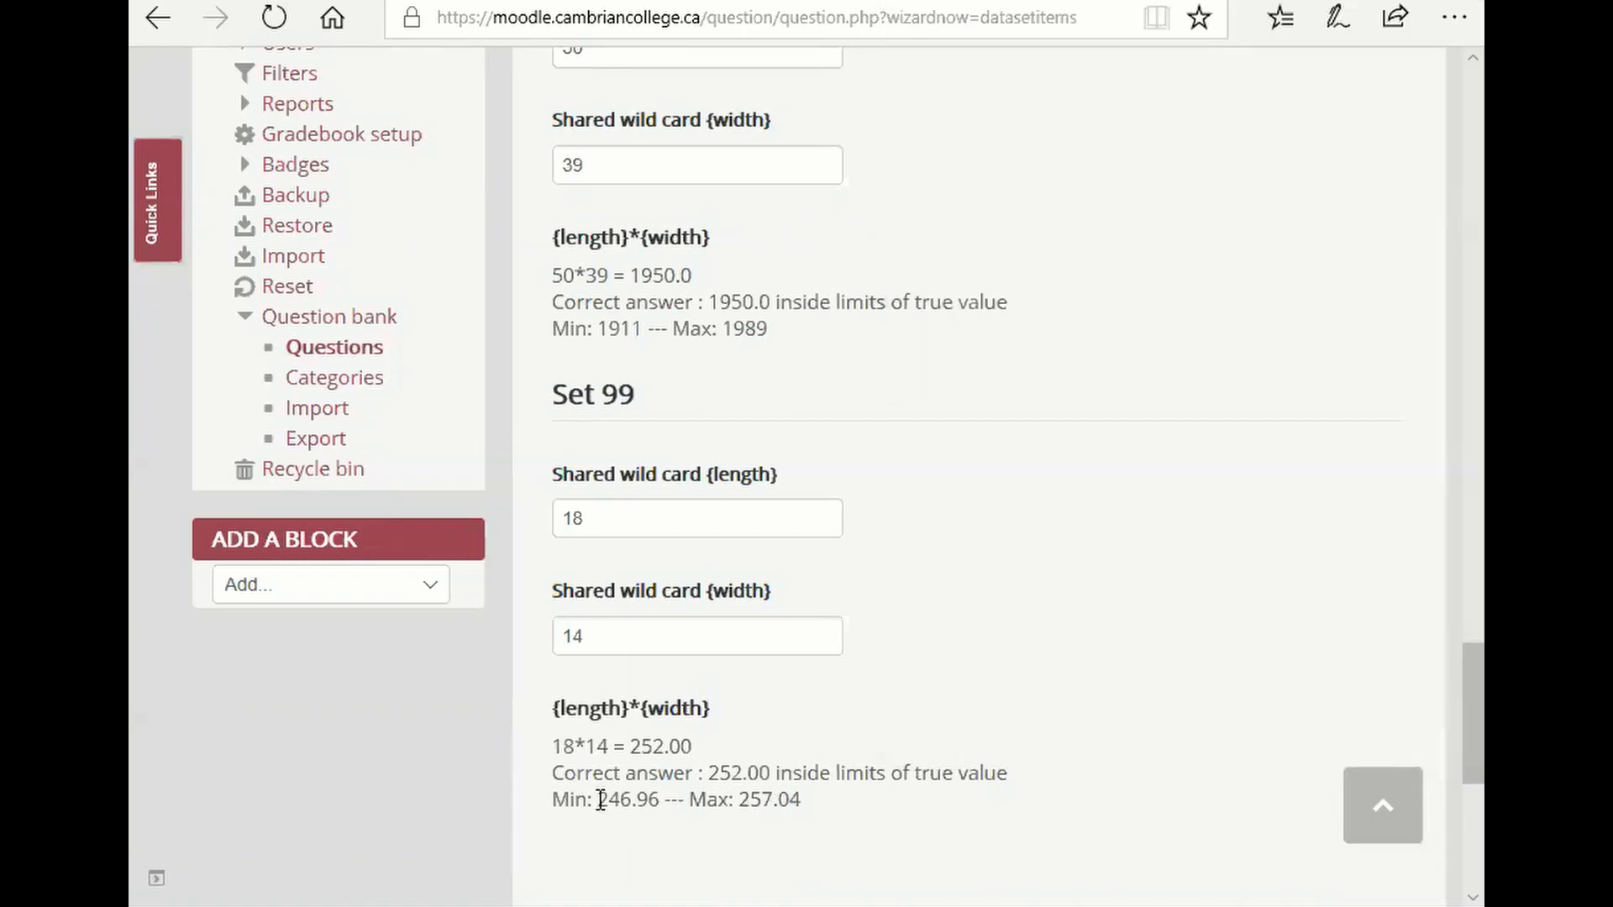
left_click_drag(594, 800, 661, 798)
key("alt+Tab")
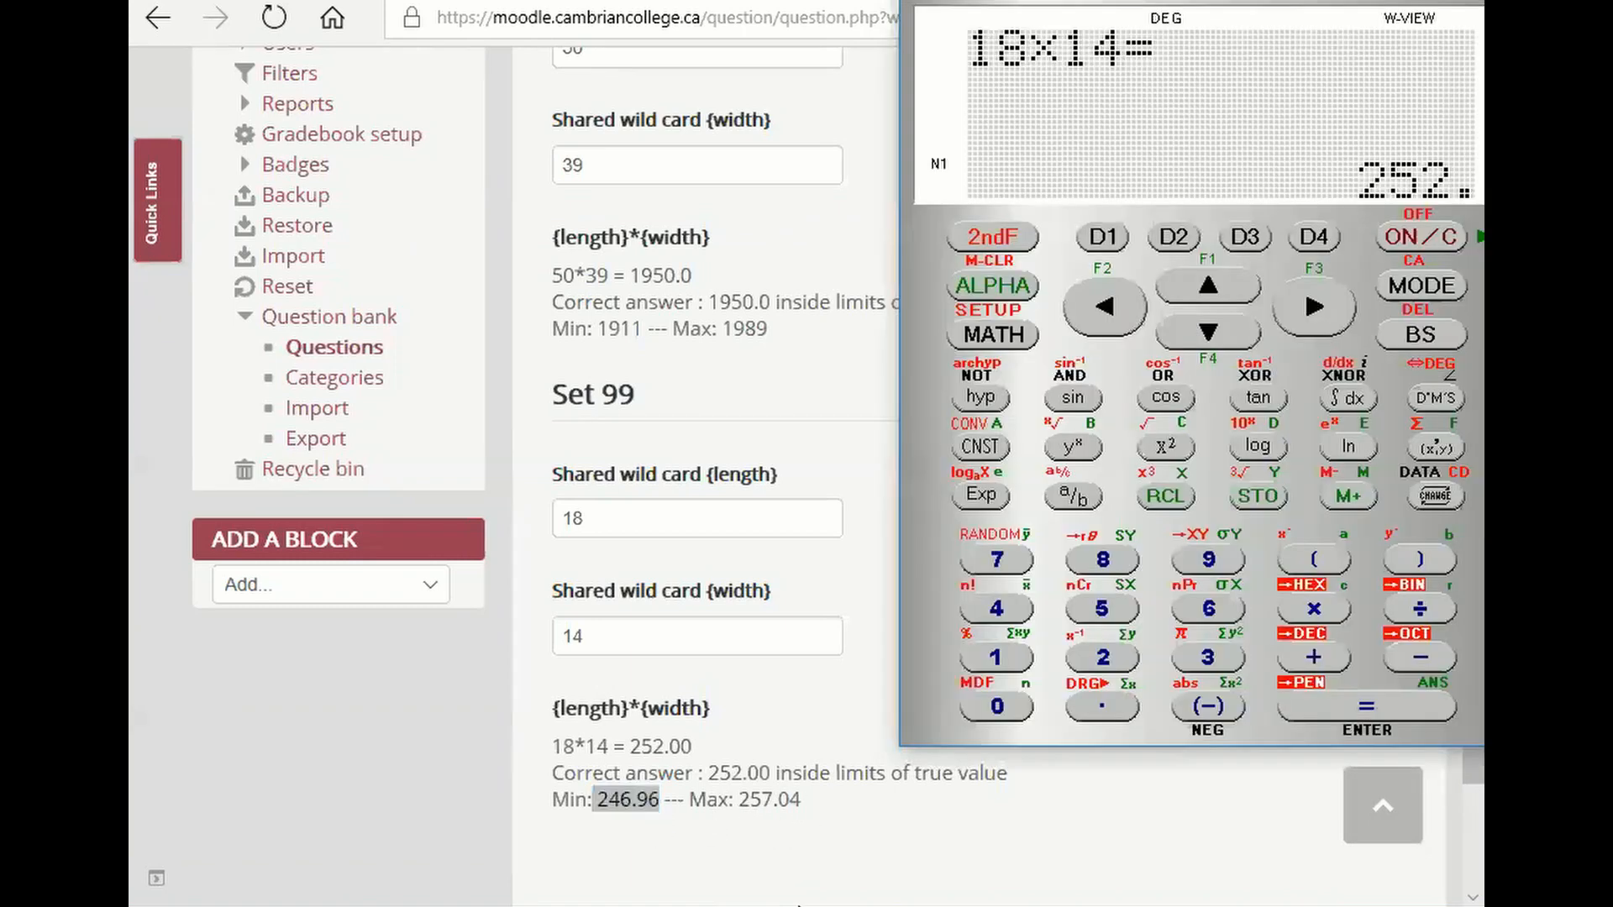